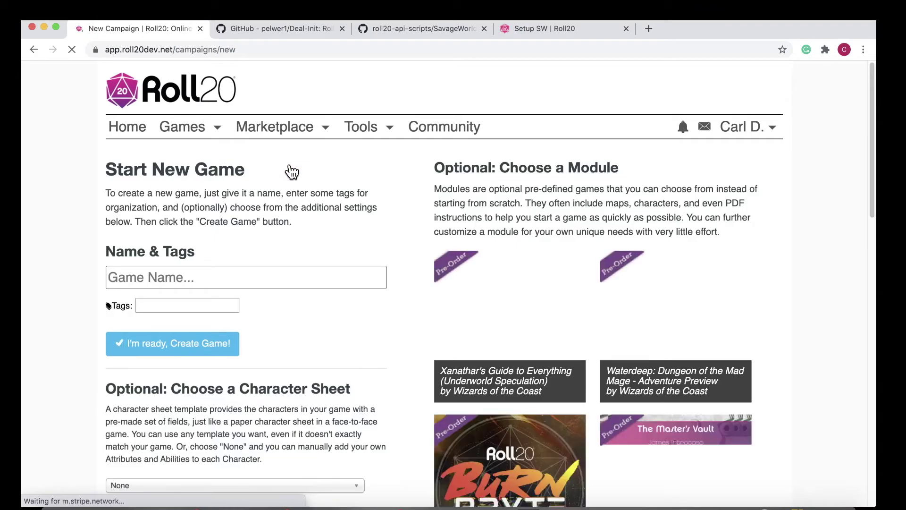
Name the new game "SW Setup Test"
left_click(227, 283)
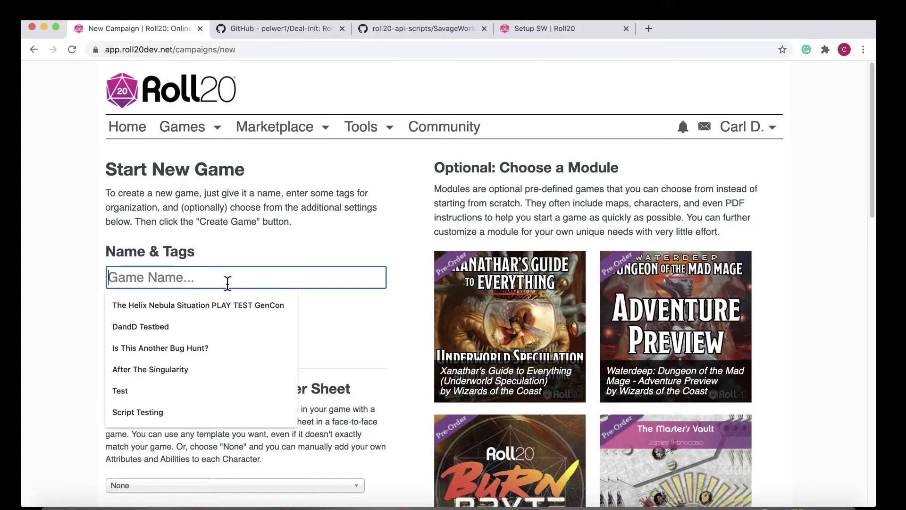
type("SW Se")
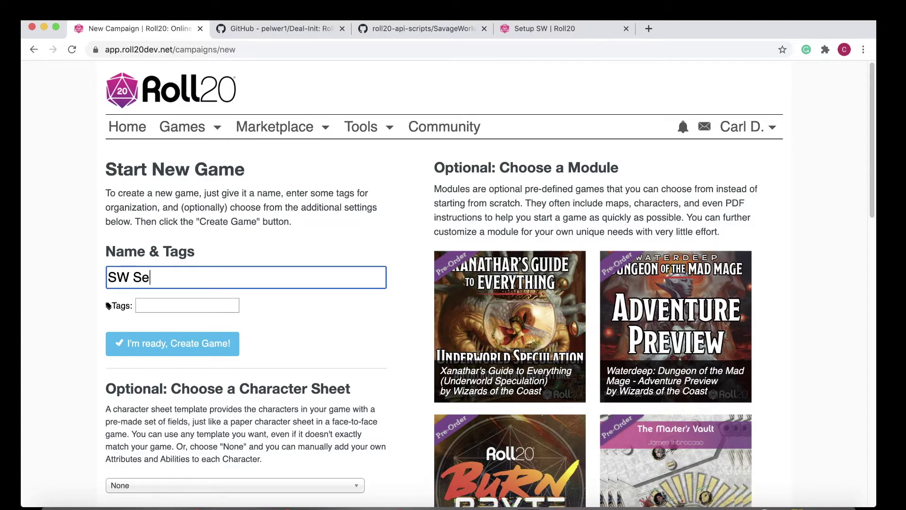
type("tup Test")
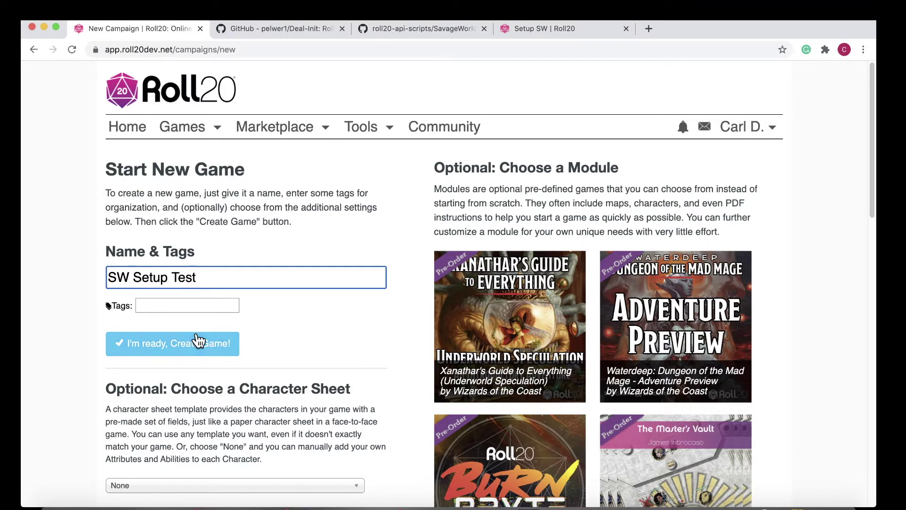
Choose the Savage Worlds (Tabbed Layout) character sheet for the game, finding it with the search text "sav"
scroll(196, 344, "down", 10)
scroll(196, 344, "up", 4)
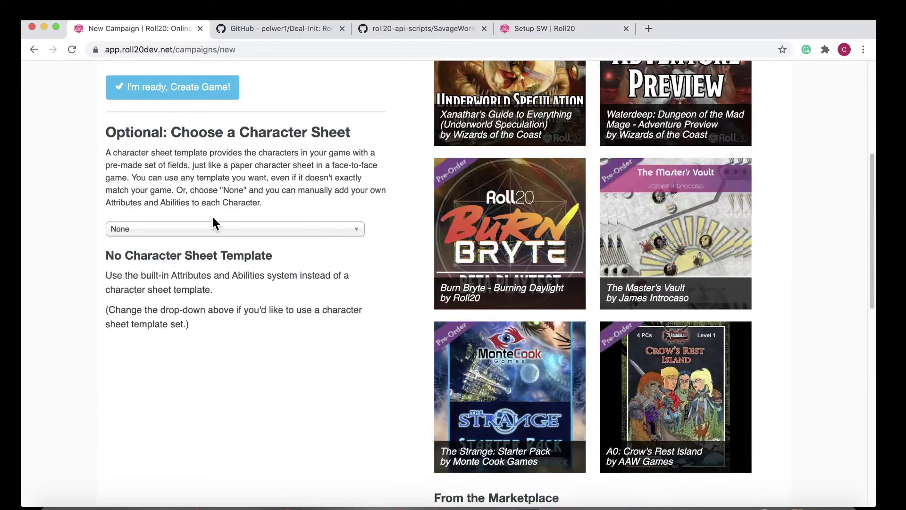
left_click(216, 231)
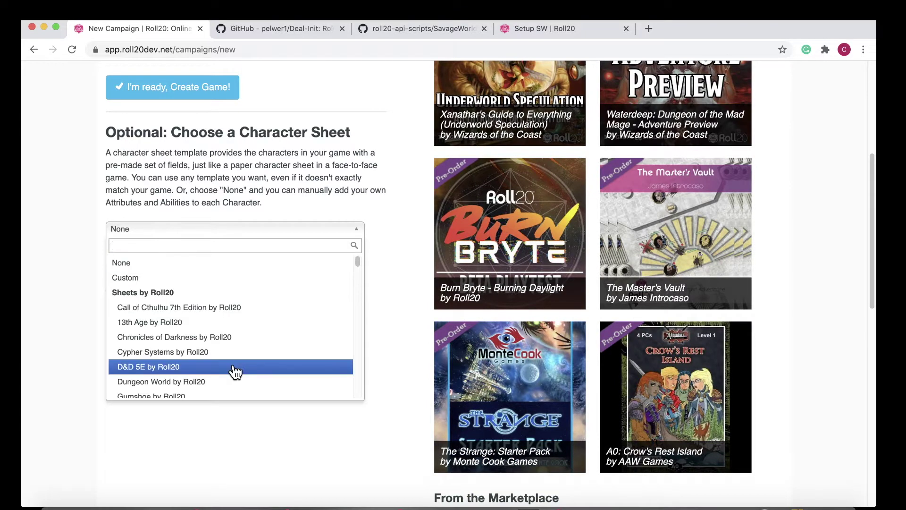
scroll(235, 372, "down", 5)
type("sa")
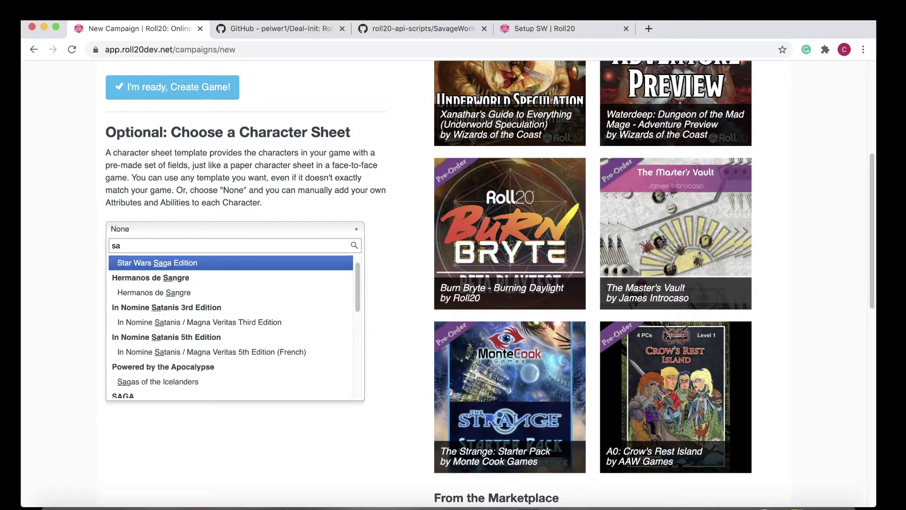
type("v")
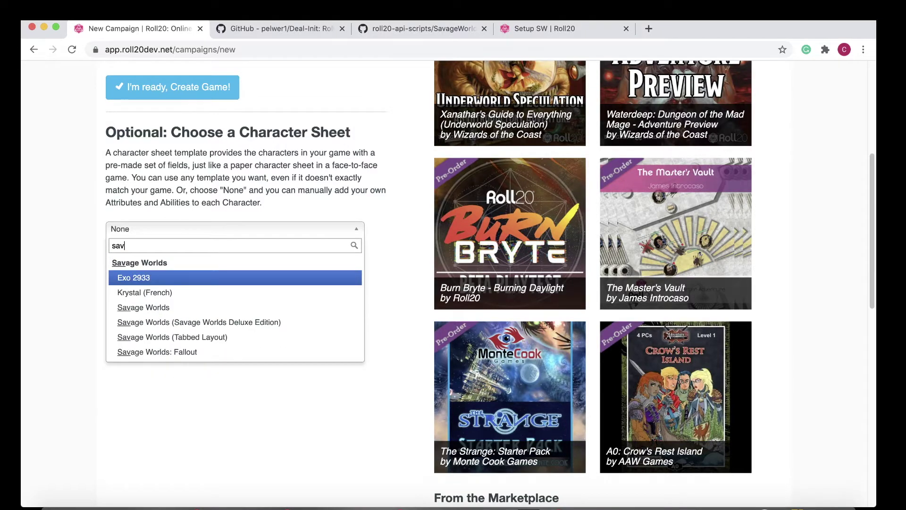
left_click(235, 343)
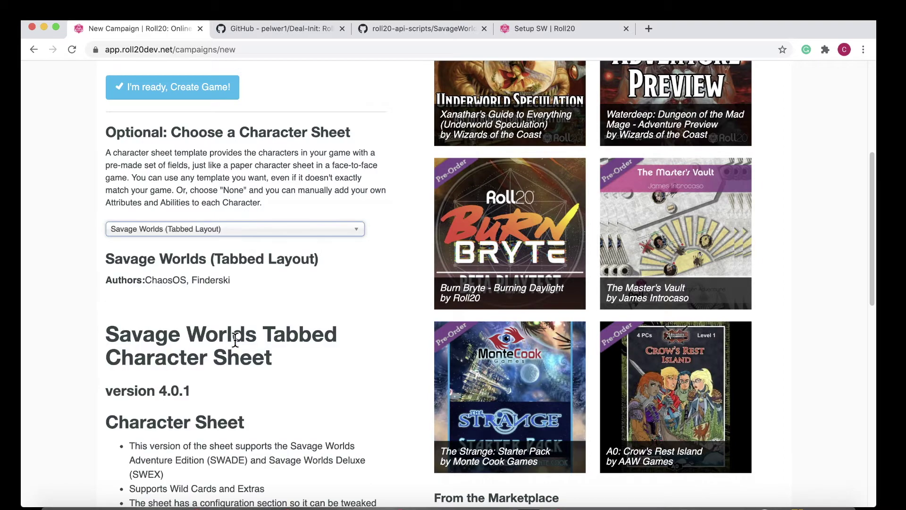
Create the game with the entered name and chosen character sheet
scroll(236, 346, "up", 3)
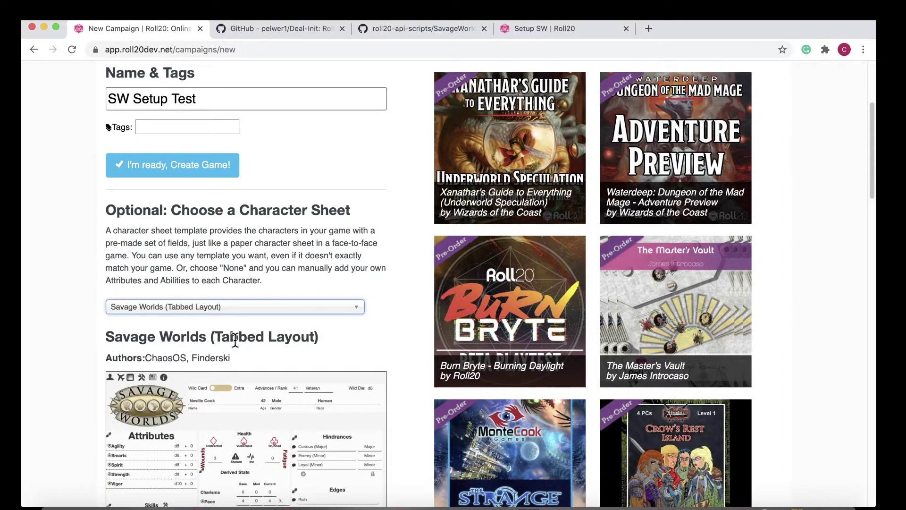
scroll(235, 339, "up", 5)
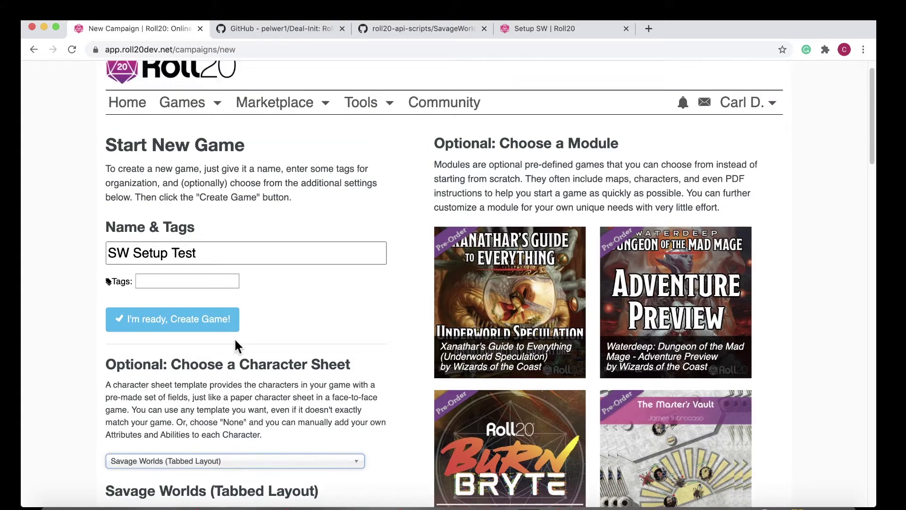
left_click(225, 319)
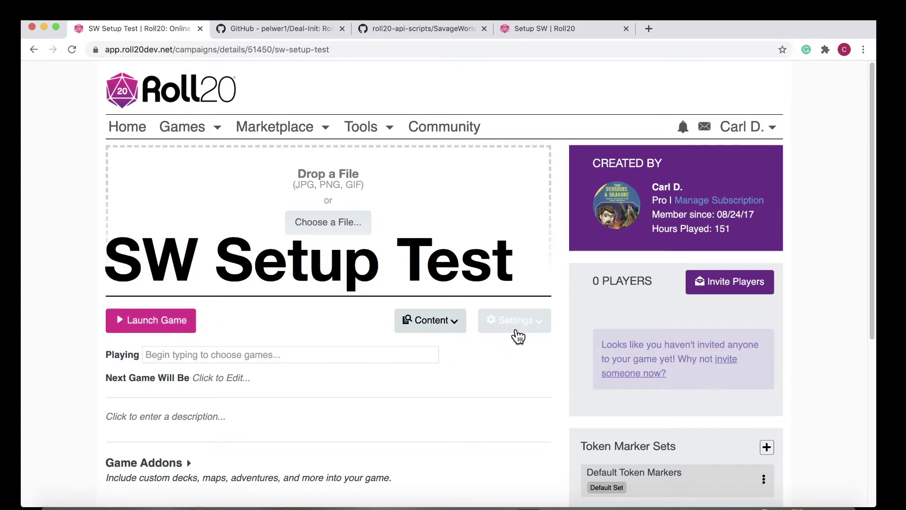
right_click(517, 329)
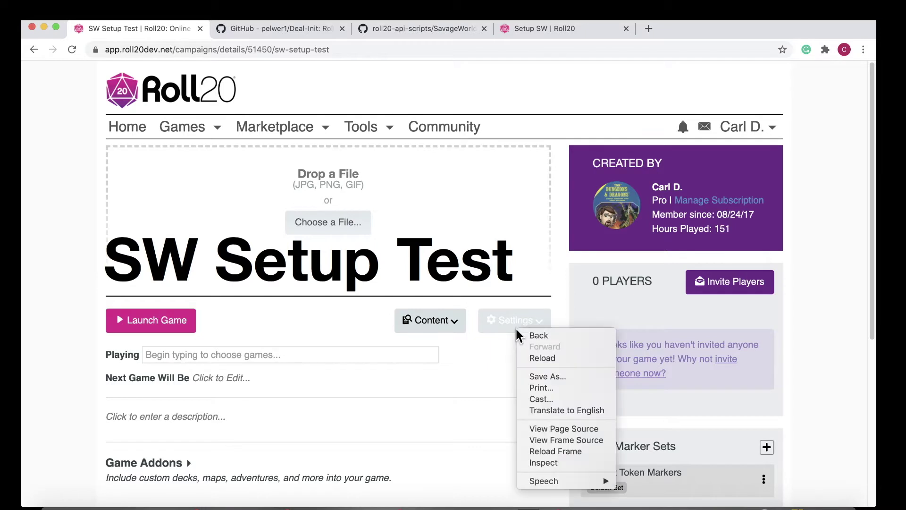
right_click(511, 323)
right_click(514, 322)
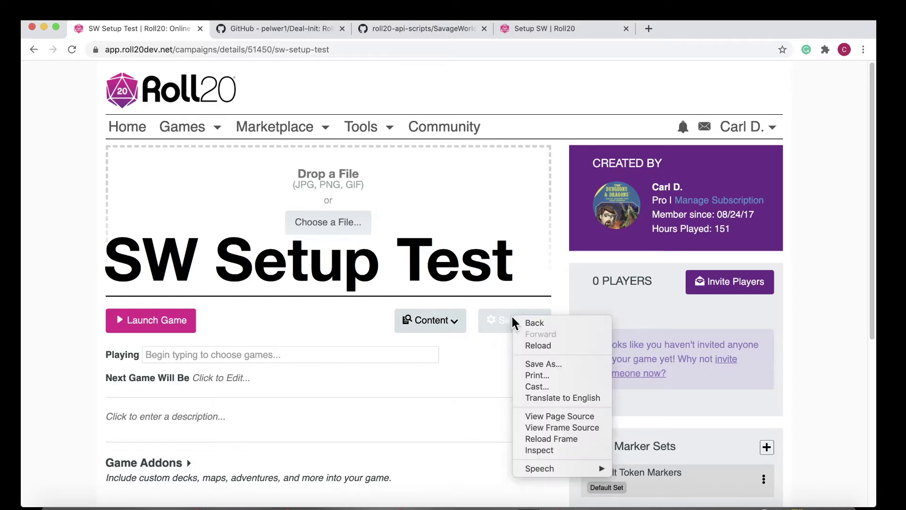
left_click(497, 349)
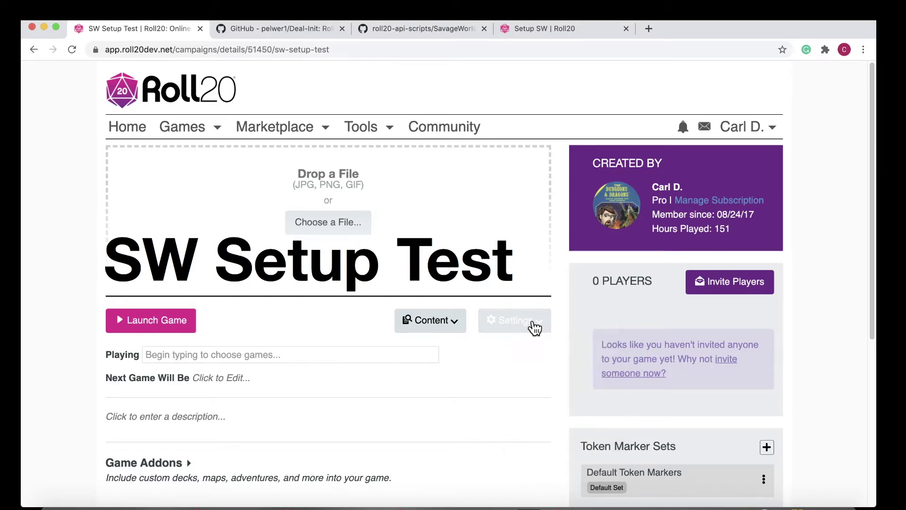
Open the game's API Scripts page in a new browser tab, keeping the game's details page in view
left_click(547, 330)
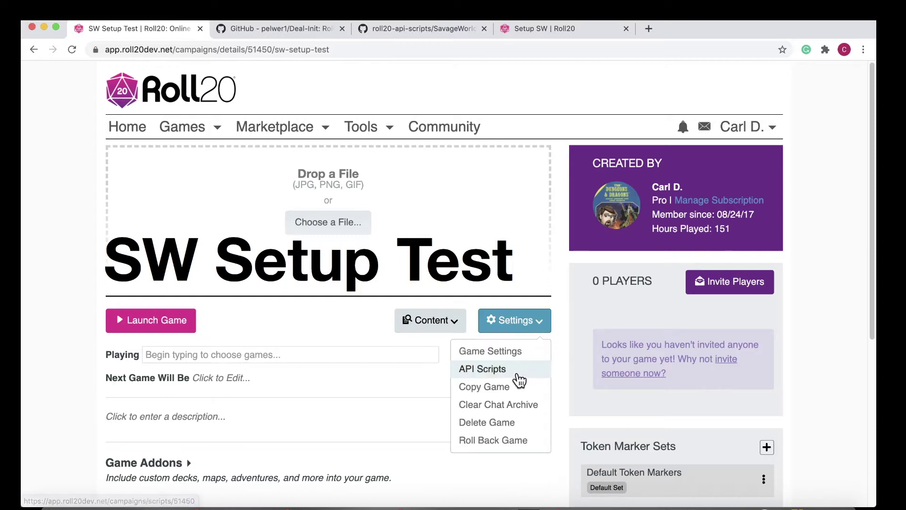
right_click(512, 376)
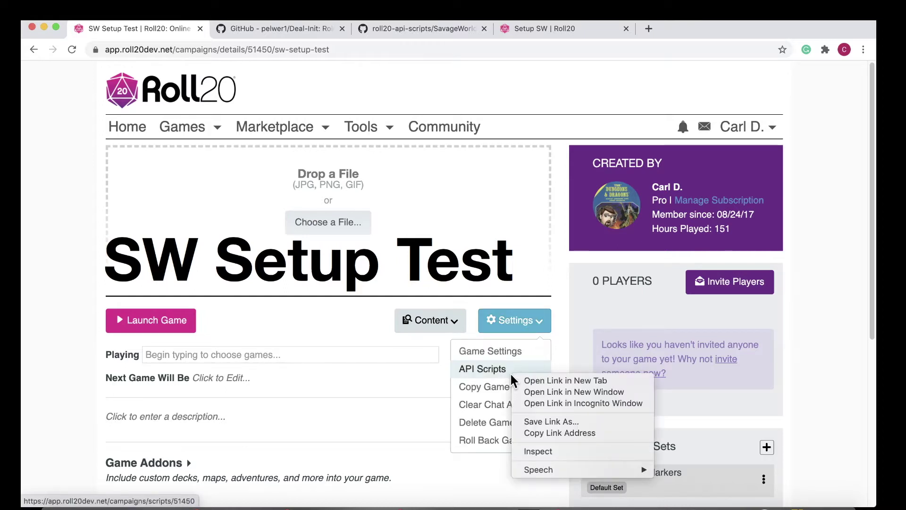
left_click(561, 381)
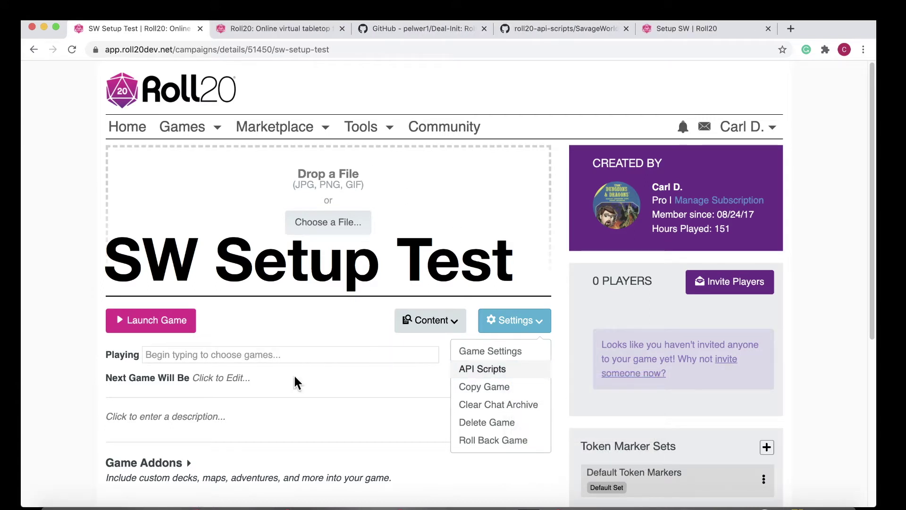
Launch the game and set its video and voice broadcast to Nothing (disable), reconnecting to apply the change
left_click(177, 333)
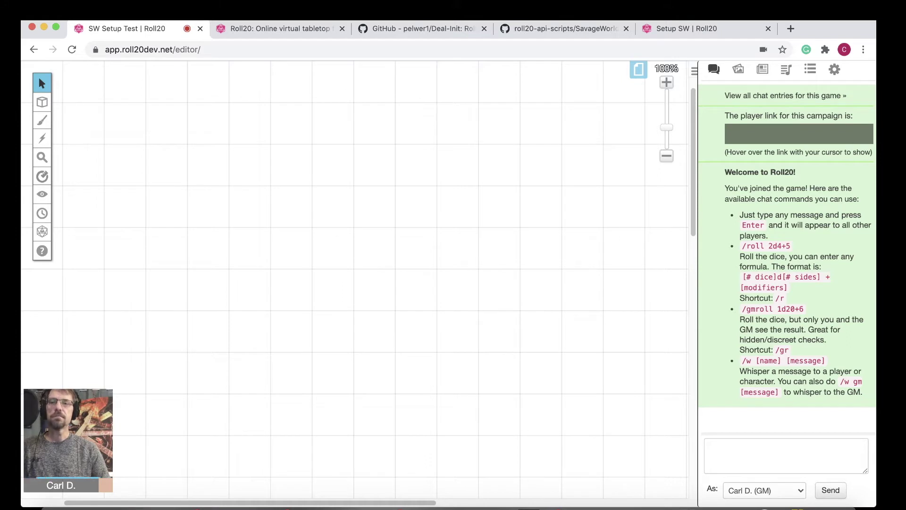
left_click(834, 70)
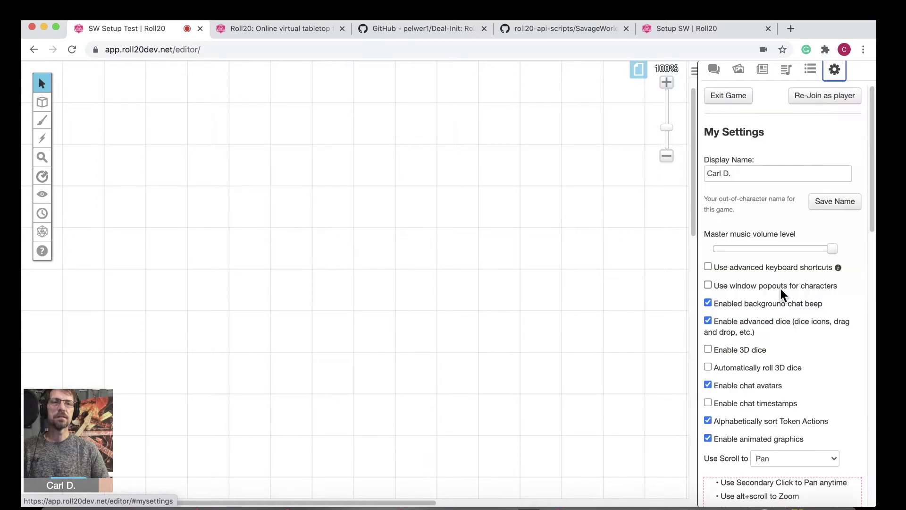
scroll(778, 307, "down", 15)
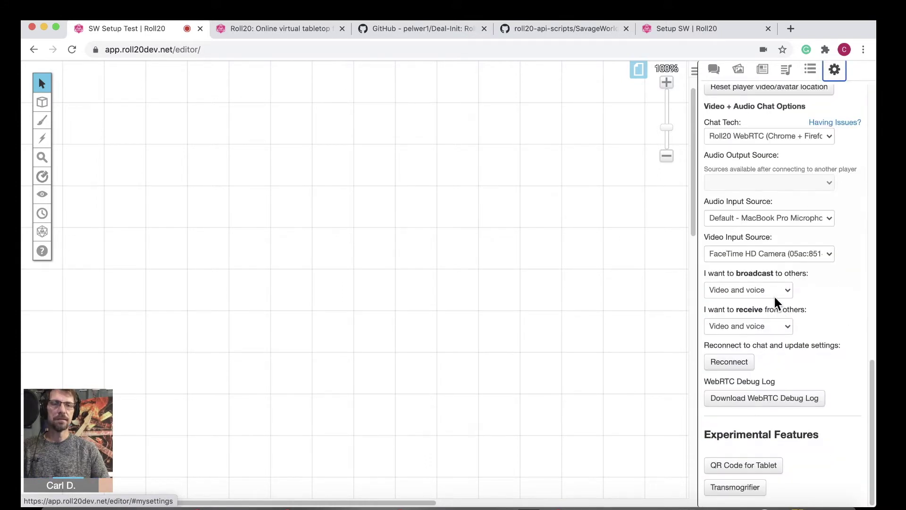
left_click(775, 297)
left_click(770, 325)
left_click(738, 363)
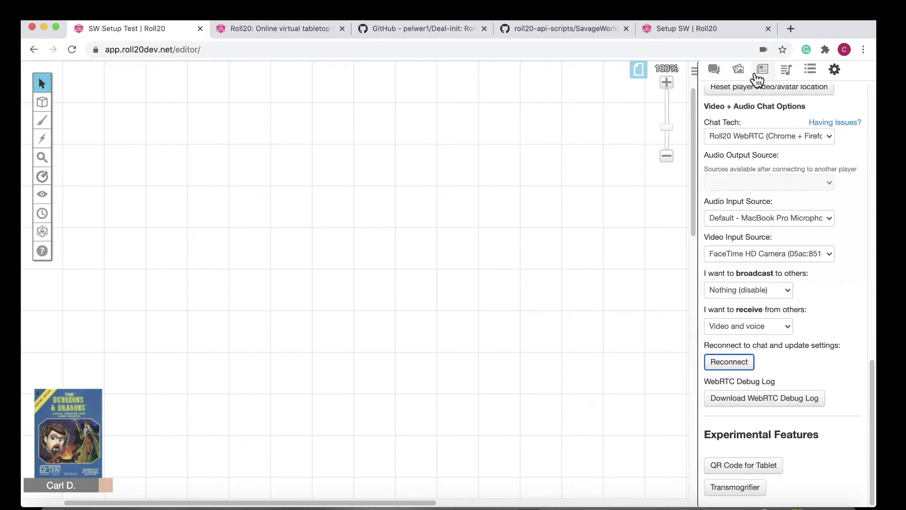
Add a new character to the game's journal and save it with its default details
left_click(758, 75)
left_click(849, 126)
left_click(838, 146)
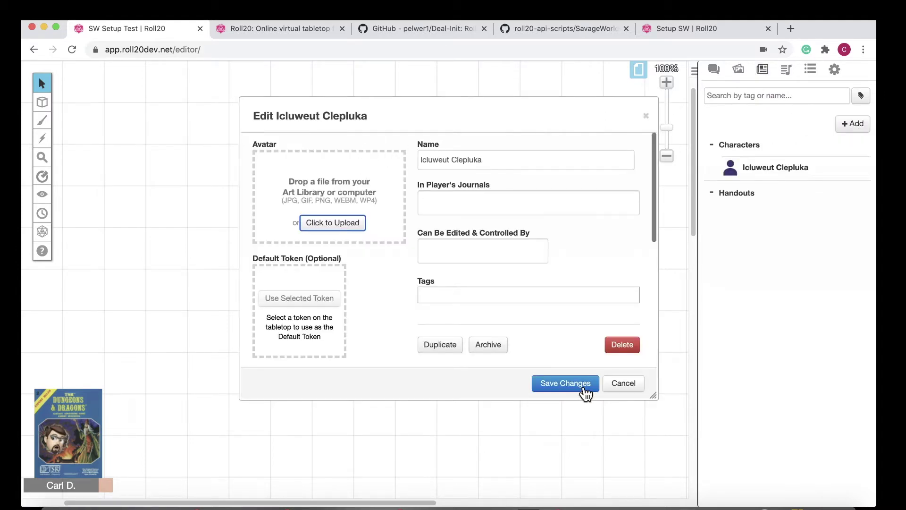
left_click(585, 391)
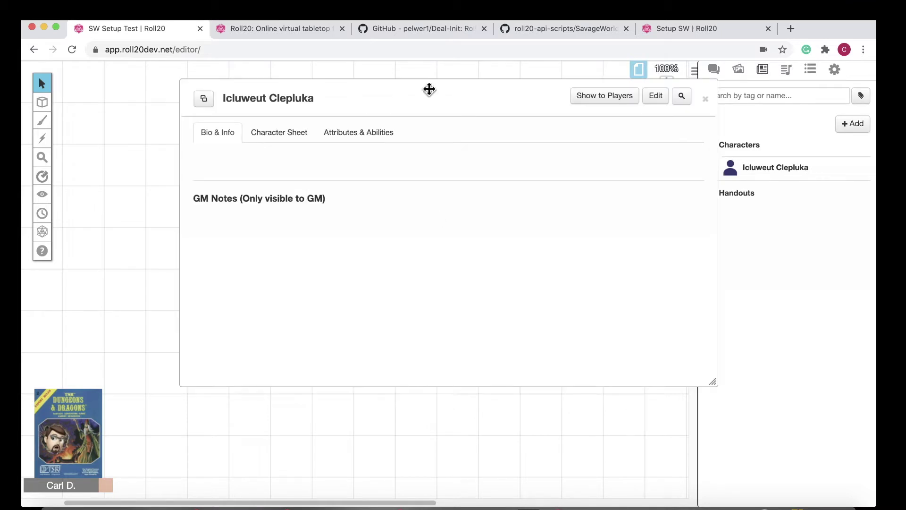
left_click(660, 97)
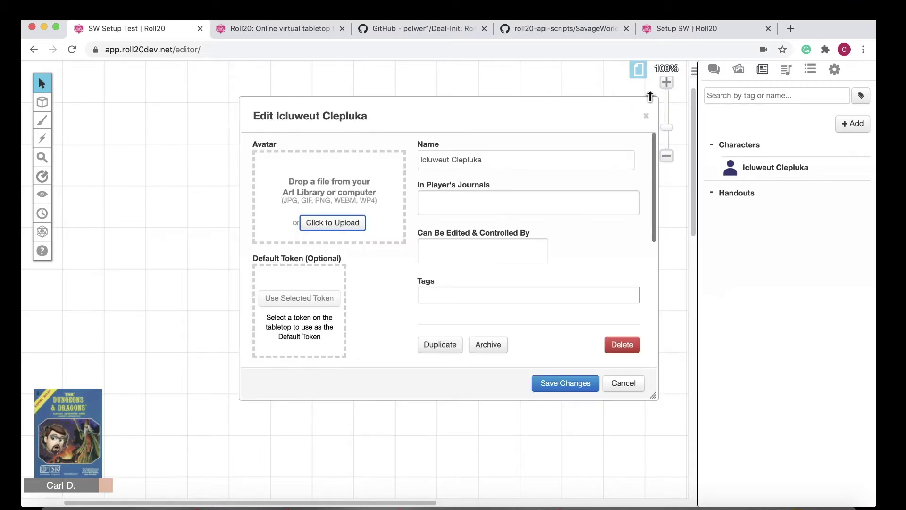
left_click(618, 388)
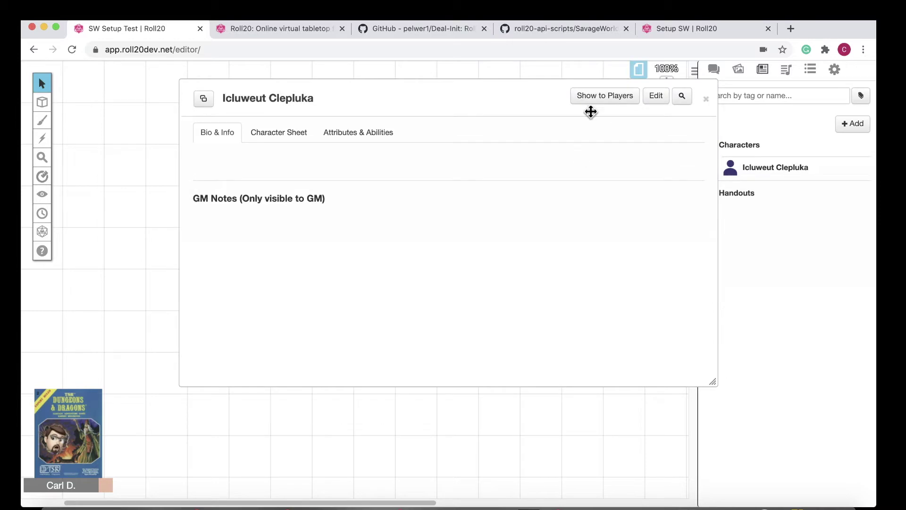
Examine the new character's Savage Worlds sheet and its setting configuration options, and close the character window
left_click(299, 138)
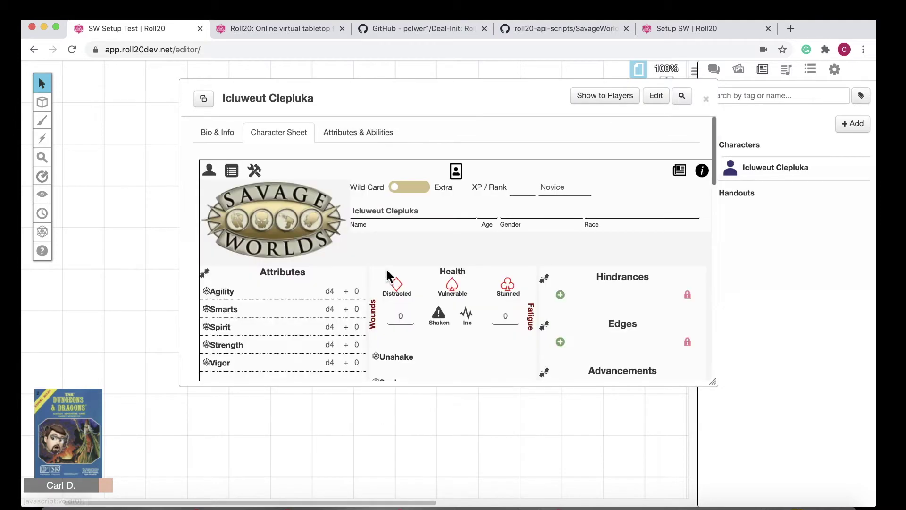
scroll(387, 275, "down", 10)
scroll(387, 275, "up", 15)
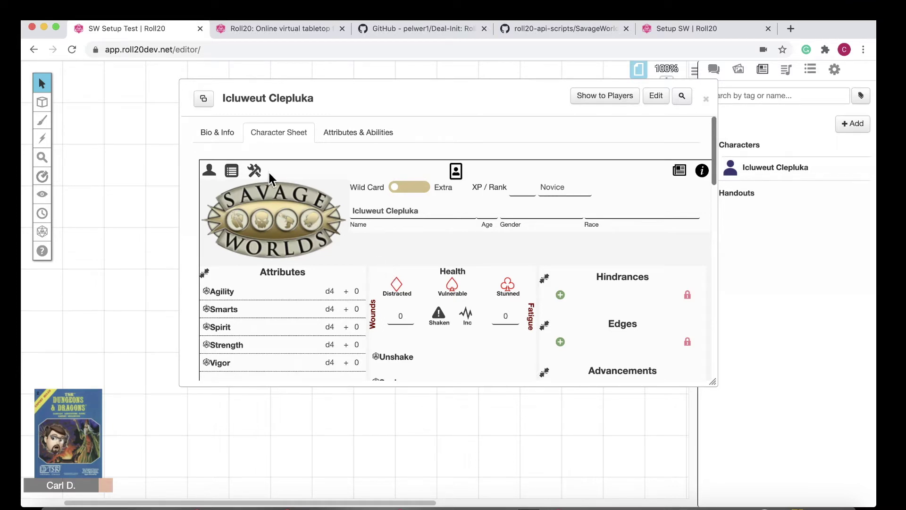
left_click(255, 171)
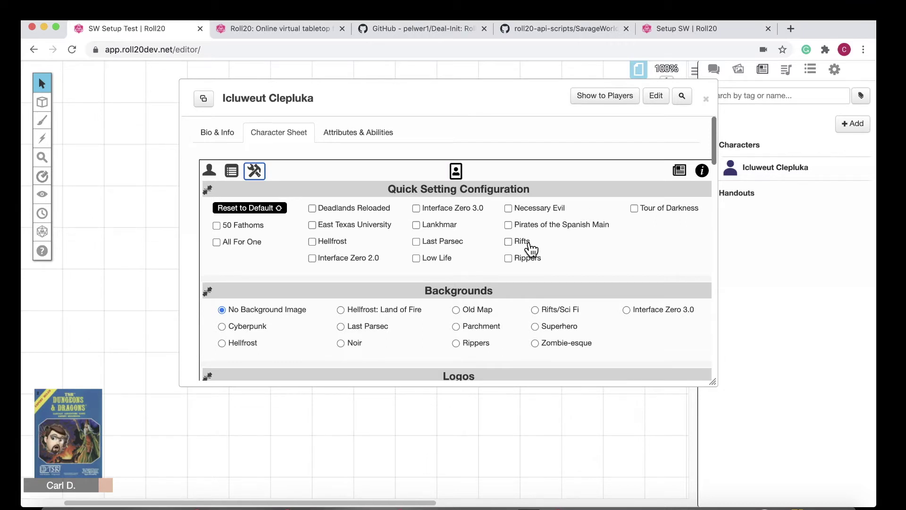
scroll(542, 320, "down", 3)
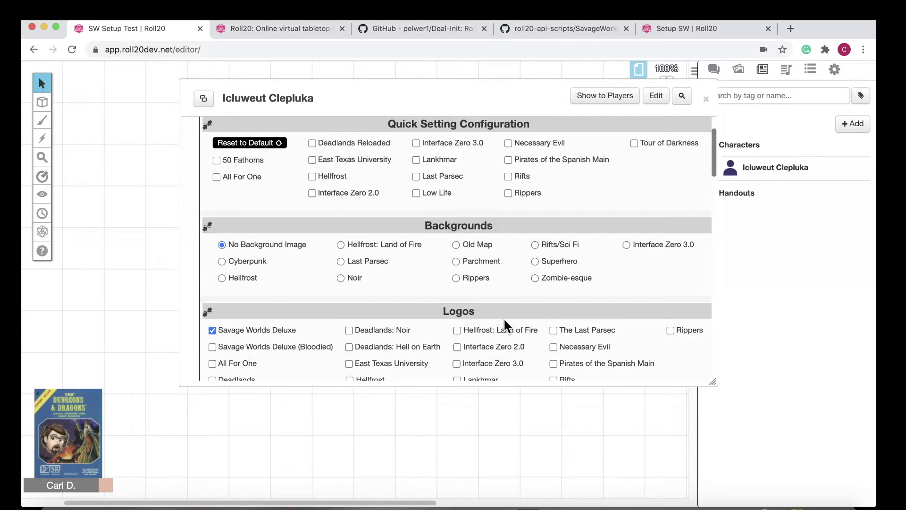
scroll(506, 297, "down", 5)
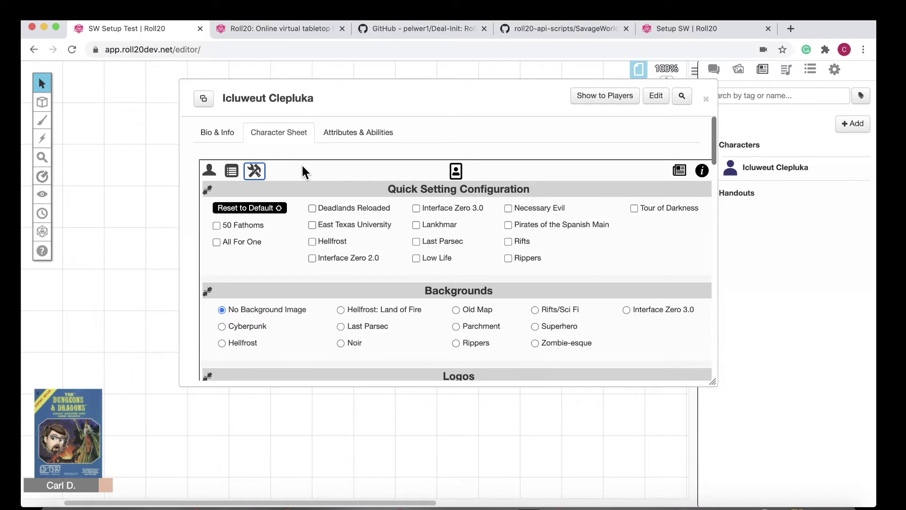
left_click(208, 172)
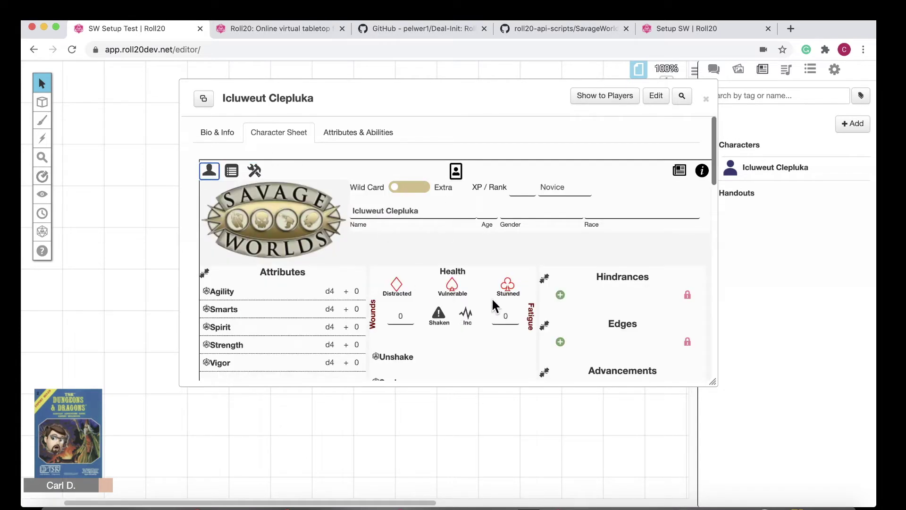
scroll(472, 297, "down", 3)
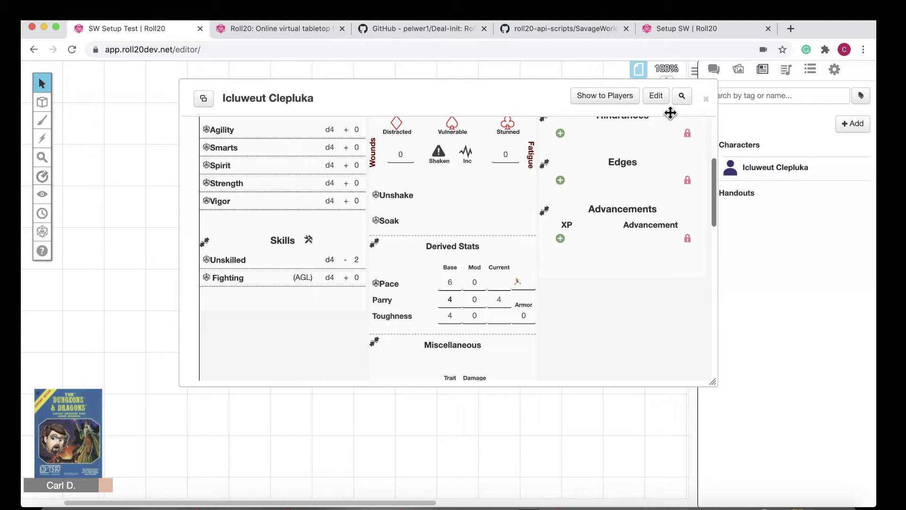
left_click(709, 103)
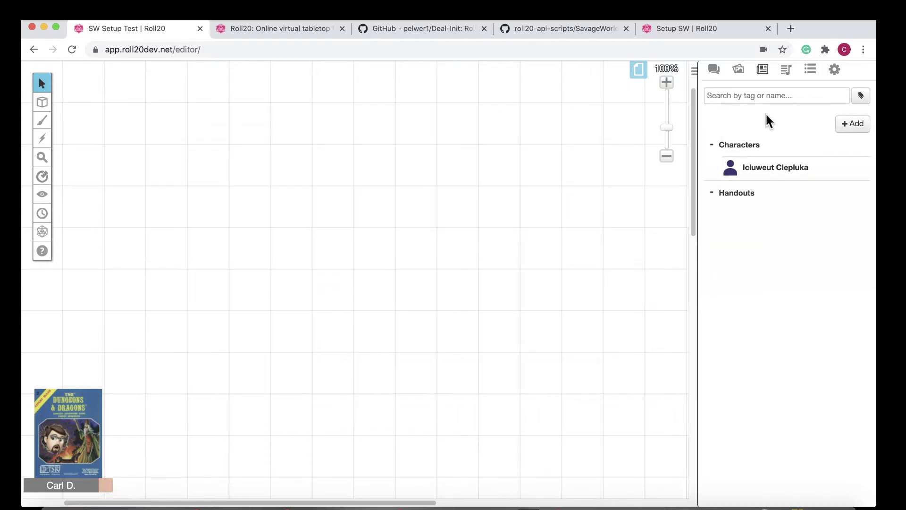
Add a second character to the journal, save it with its default details and close its window
left_click(854, 126)
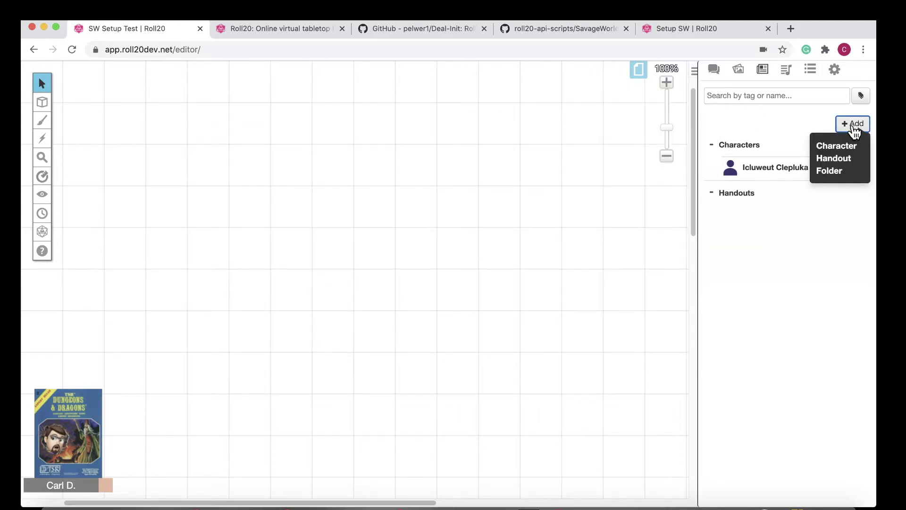
left_click(856, 150)
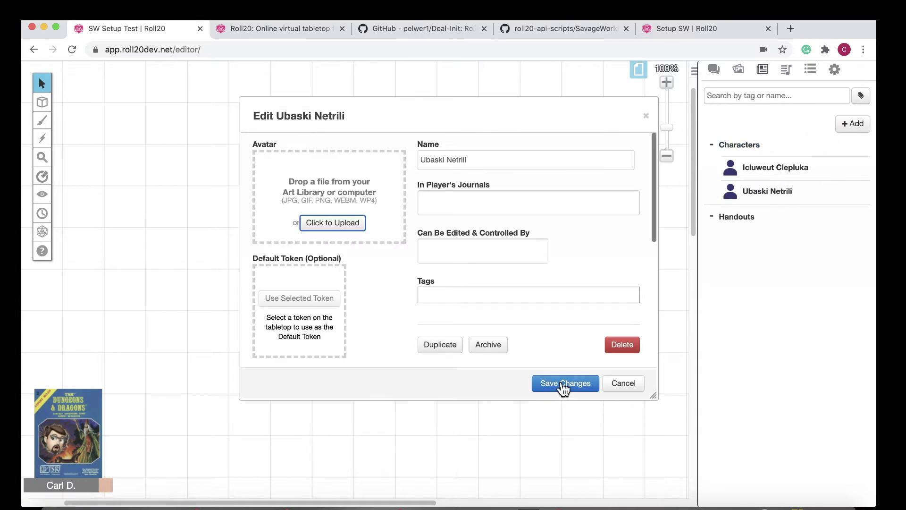
left_click(564, 387)
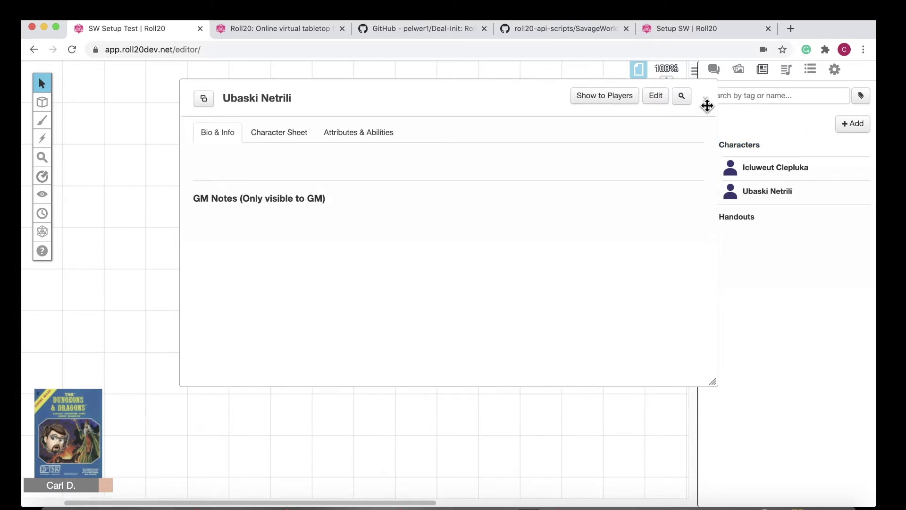
left_click(709, 102)
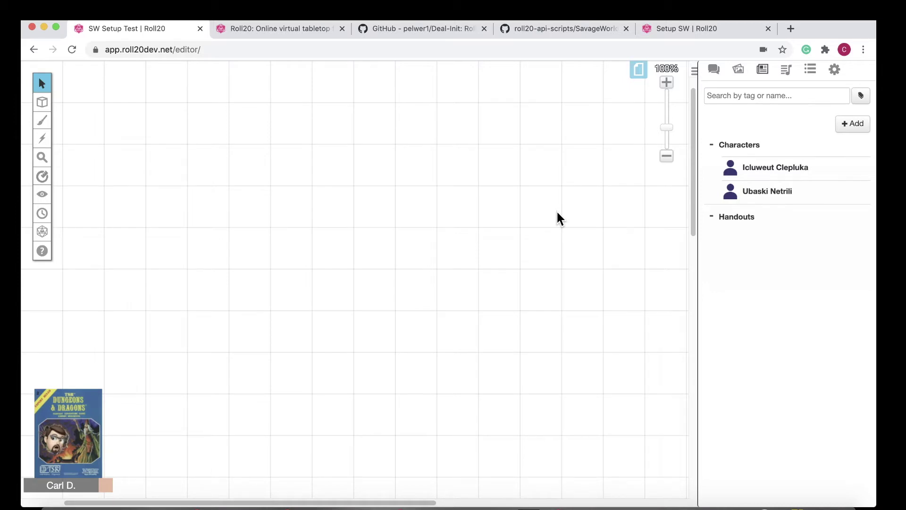
Show the Deal-Init GitHub page, and open readme.txt from the local Deal-Init-master folder in Atom
left_click(443, 25)
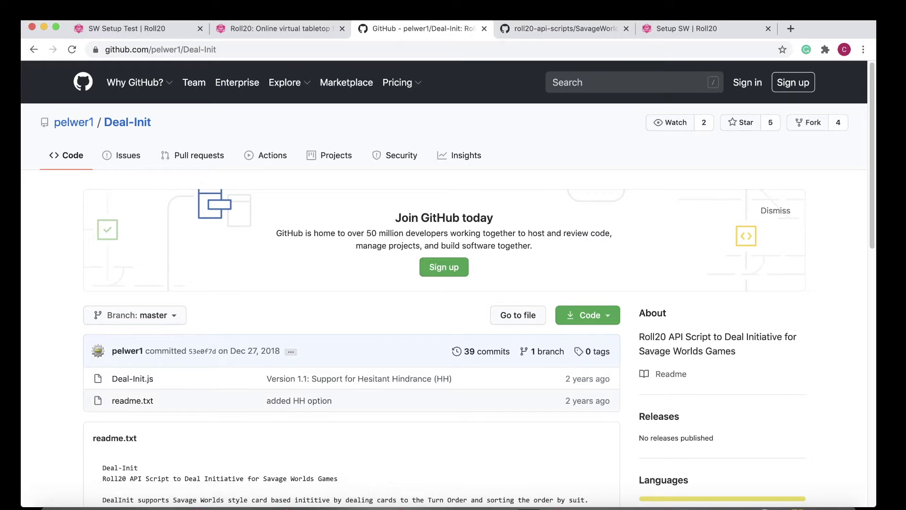
left_click(55, 506)
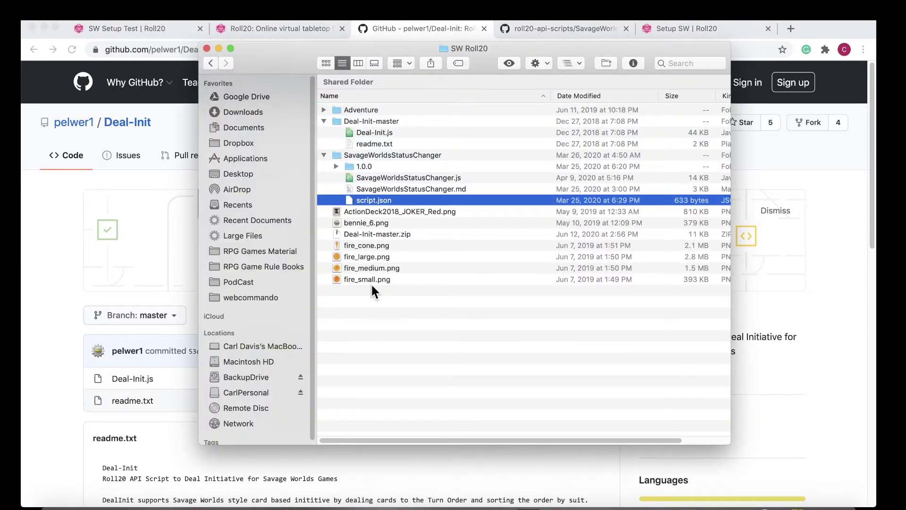
left_click(384, 132)
left_click(389, 140)
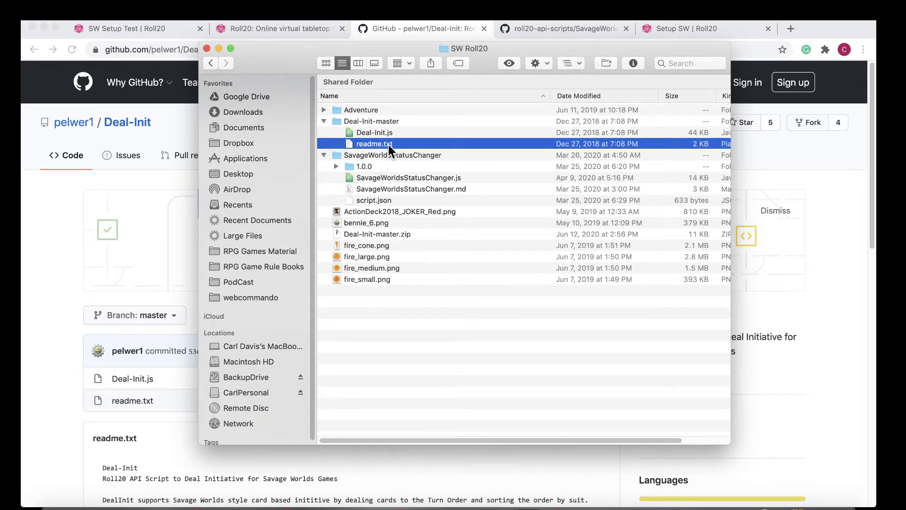
right_click(388, 145)
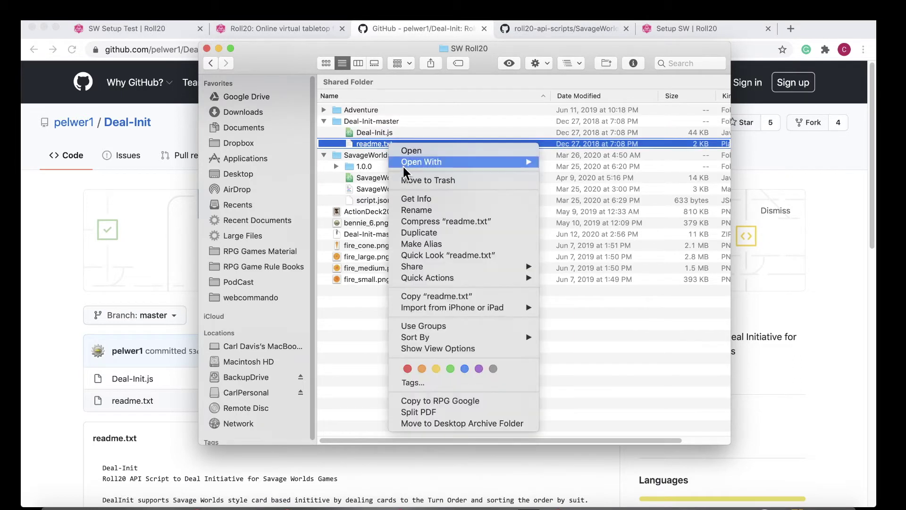
mouse_move(403, 166)
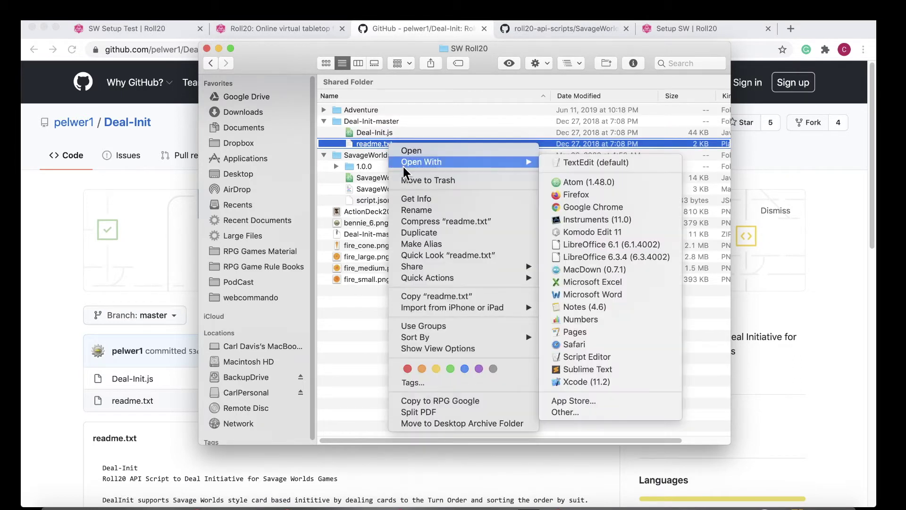
left_click(597, 181)
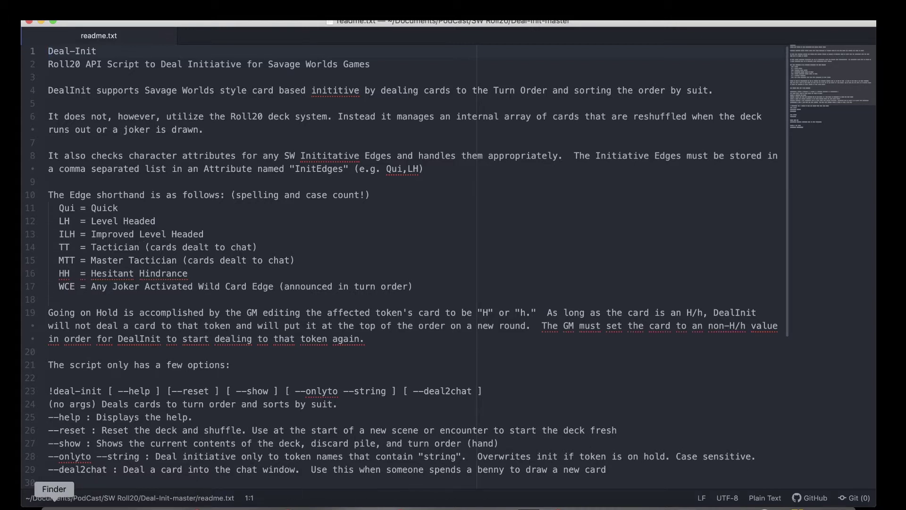
Open Deal-Init.js from the Deal-Init-master folder in Atom and copy its entire code
left_click(40, 505)
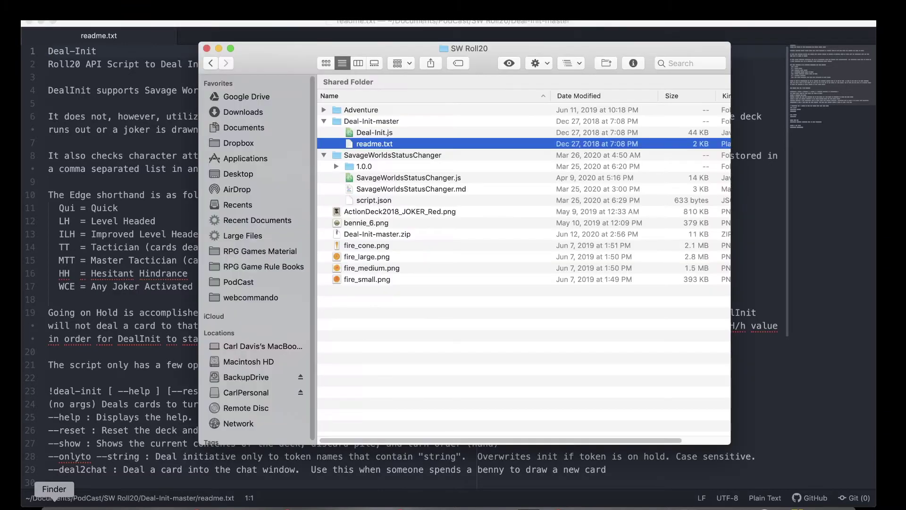
right_click(407, 134)
mouse_move(436, 150)
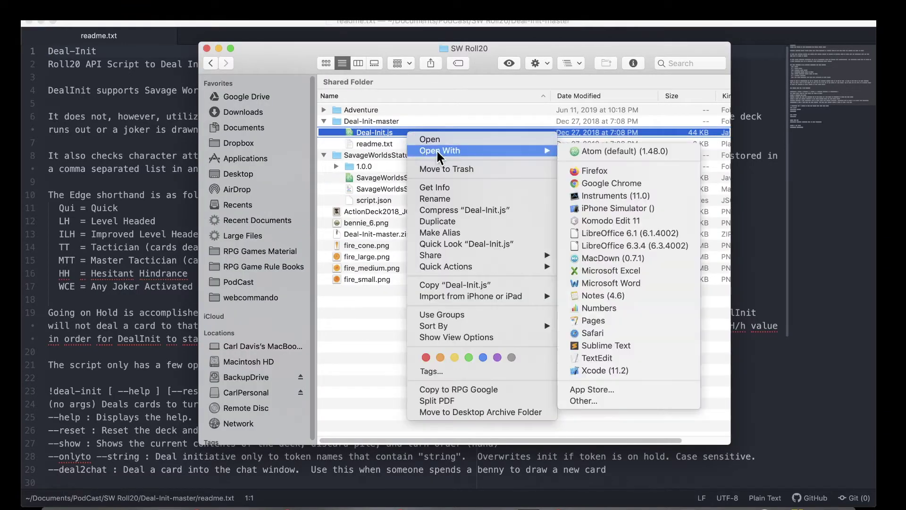
left_click(638, 154)
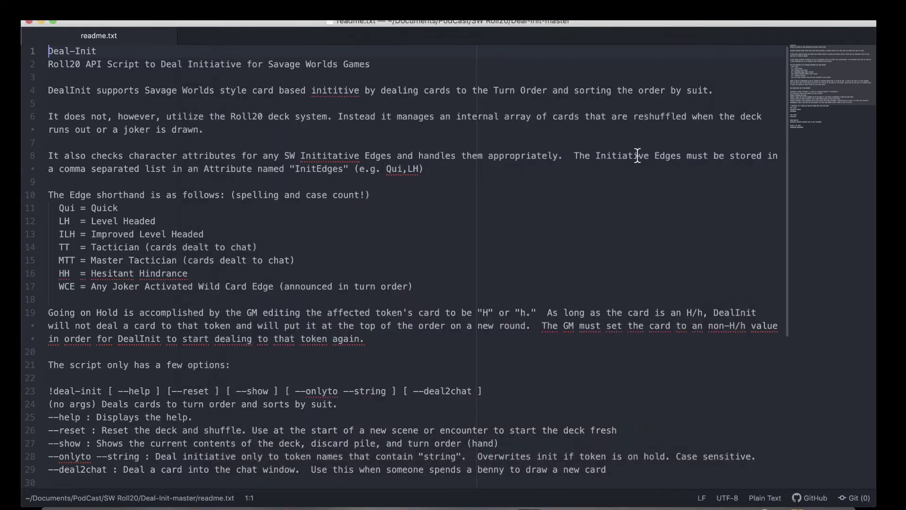
left_click(98, 117)
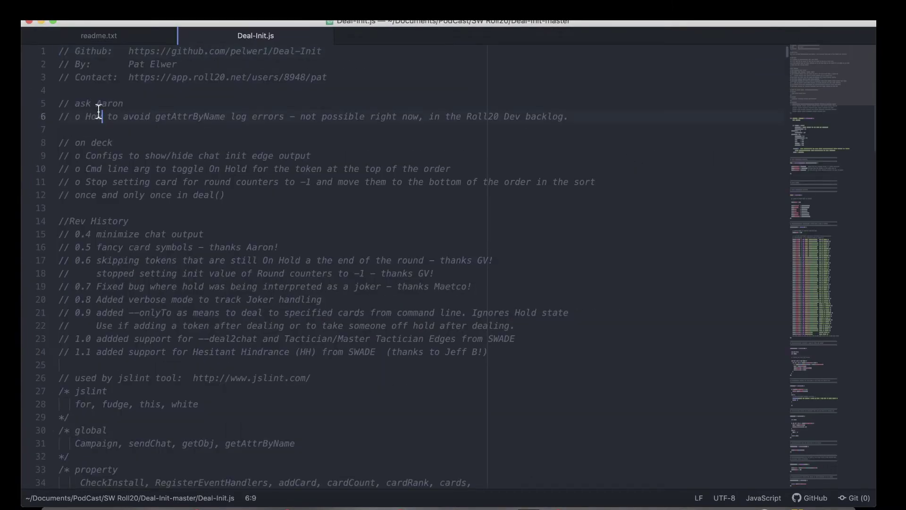
key("super+a")
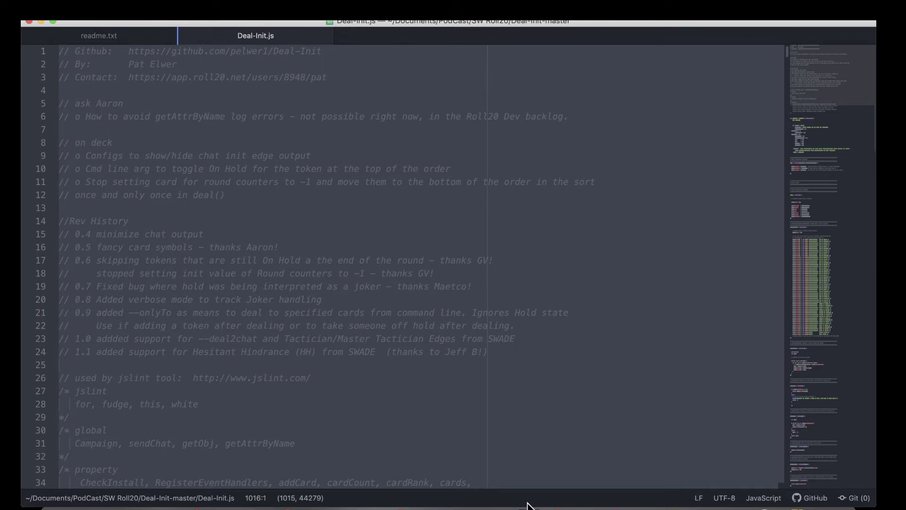
Switch to Chrome and start a new API script named Deal-Init.js for the SW Setup Test game
left_click(257, 501)
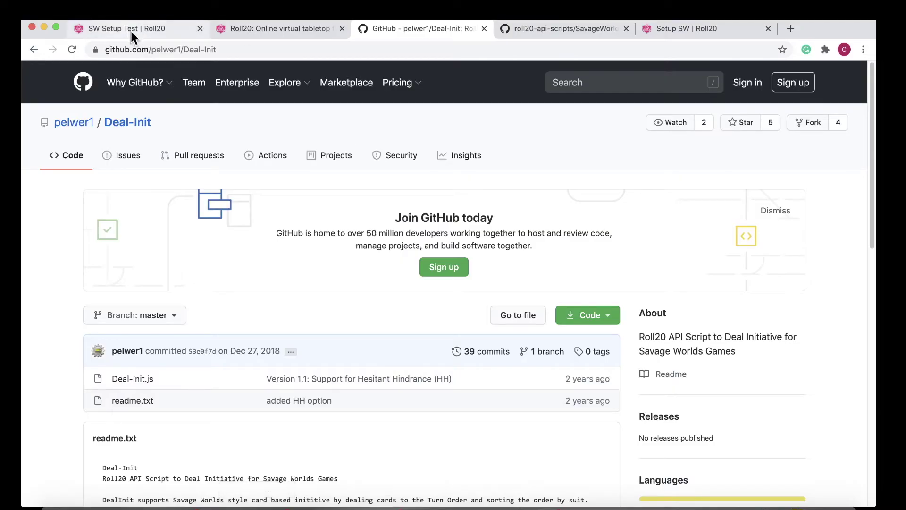
left_click(251, 29)
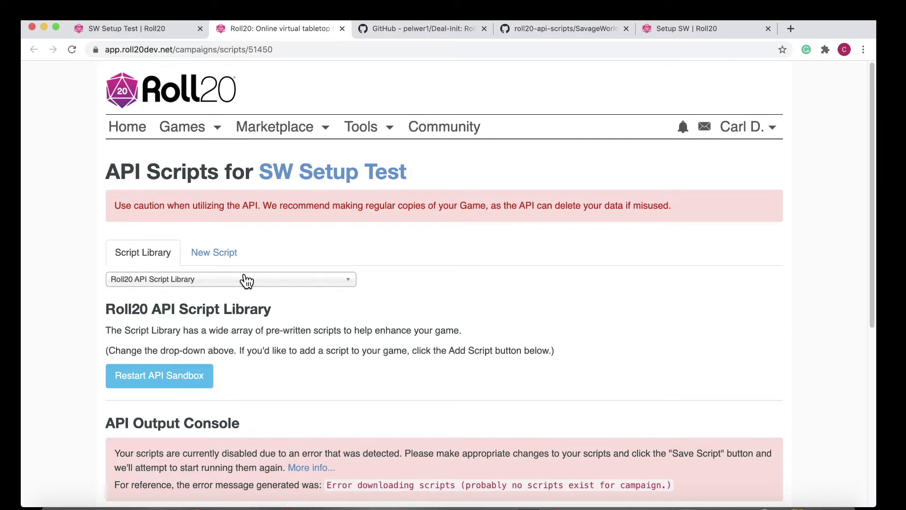
left_click(231, 257)
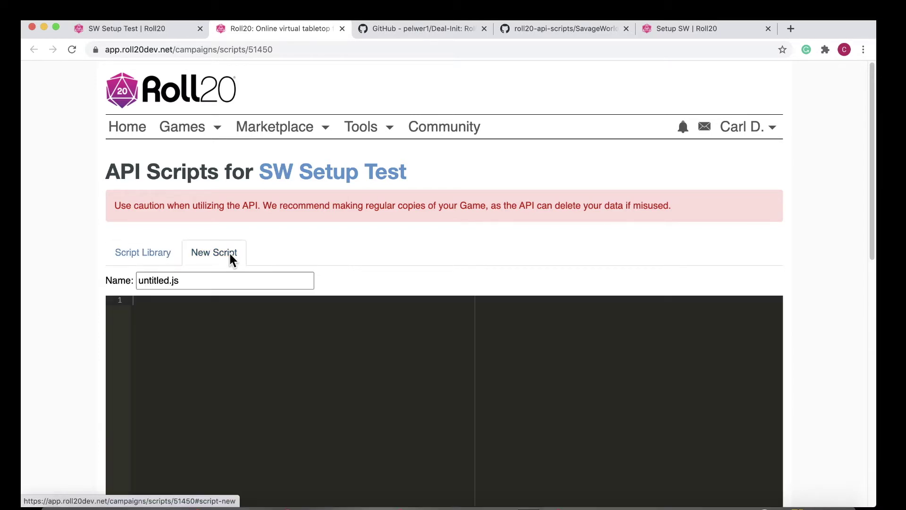
left_click(156, 281)
double_click(156, 280)
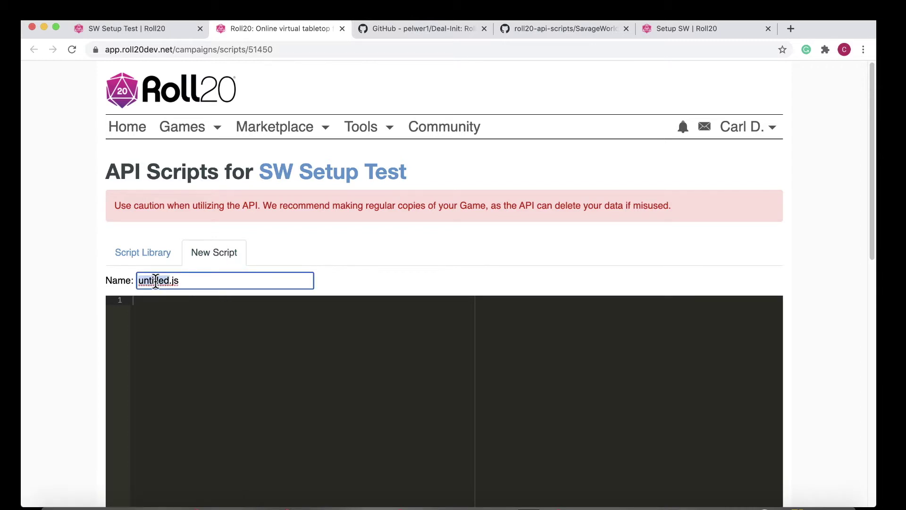
type("Deak")
key("BackSpace")
type("l-Init")
key("Tab")
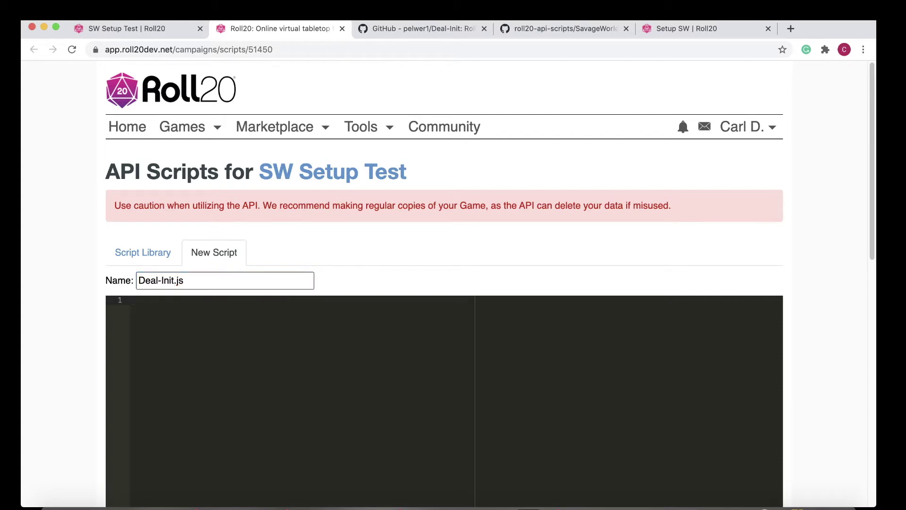
Paste the copied Deal-Init code into the new script and save the script
key("super+v")
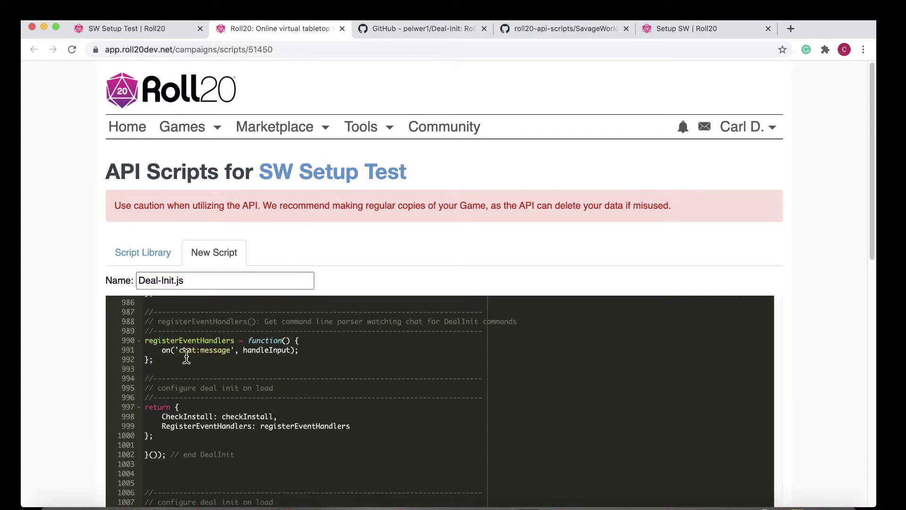
scroll(186, 357, "down", 1)
scroll(186, 357, "up", 3)
scroll(64, 358, "down", 10)
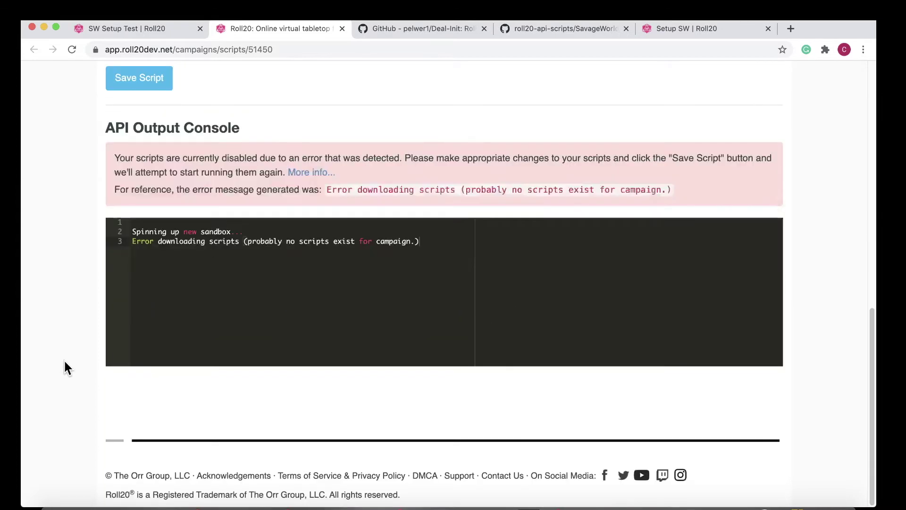
scroll(141, 165, "up", 1)
left_click(144, 116)
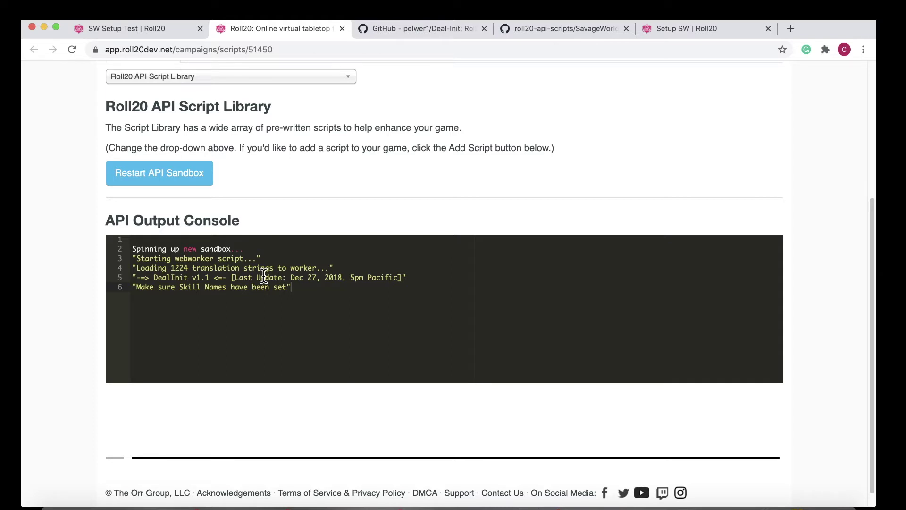
Return to the game and show the attributes and abilities of the first character in the journal
left_click(128, 29)
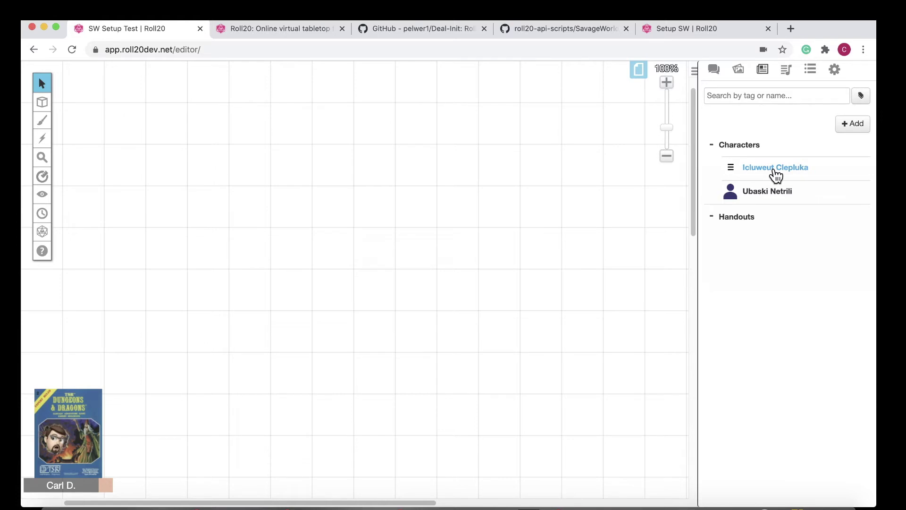
left_click(774, 170)
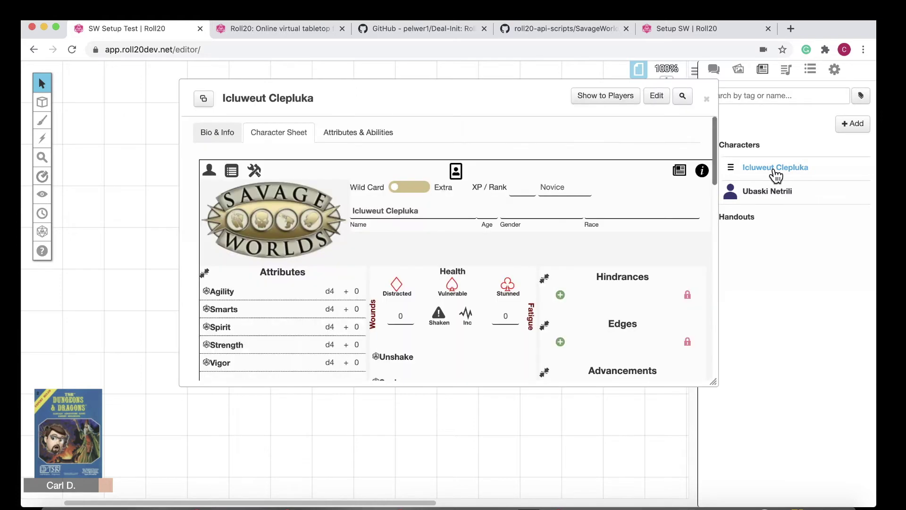
left_click(390, 127)
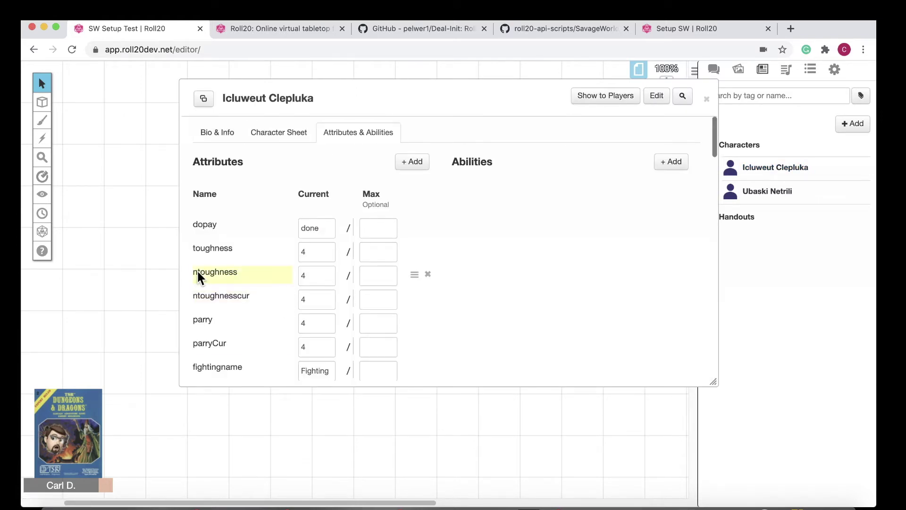
scroll(253, 308, "down", 15)
scroll(253, 309, "up", 20)
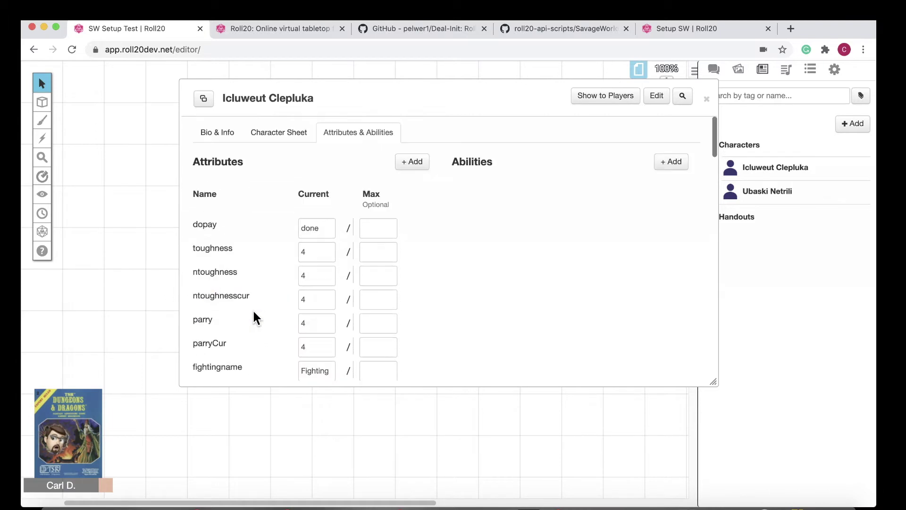
Add an attribute named InitEdges to the first character
left_click(411, 160)
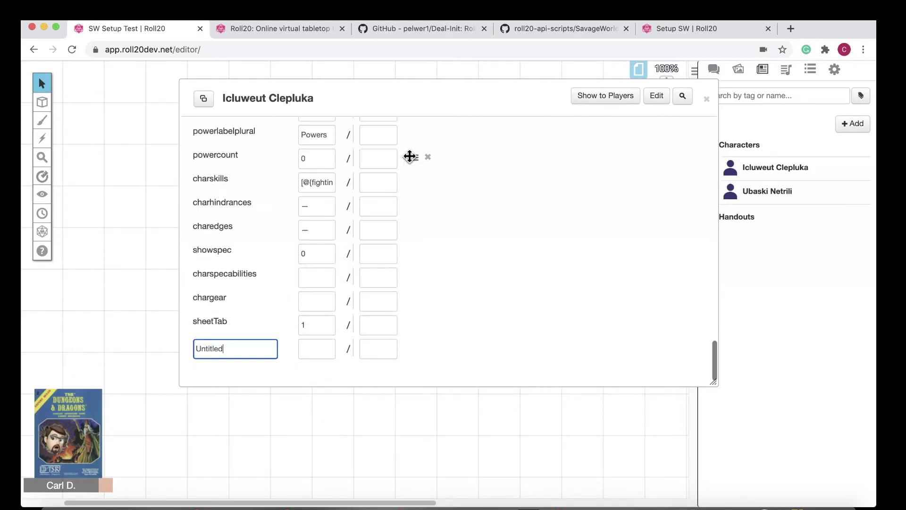
type("In")
key("BackSpace")
key("BackSpace")
key("BackSpace")
key("BackSpace")
key("BackSpace")
key("BackSpace")
key("BackSpace")
key("BackSpace")
key("BackSpace")
type("InitEdges")
key("Return")
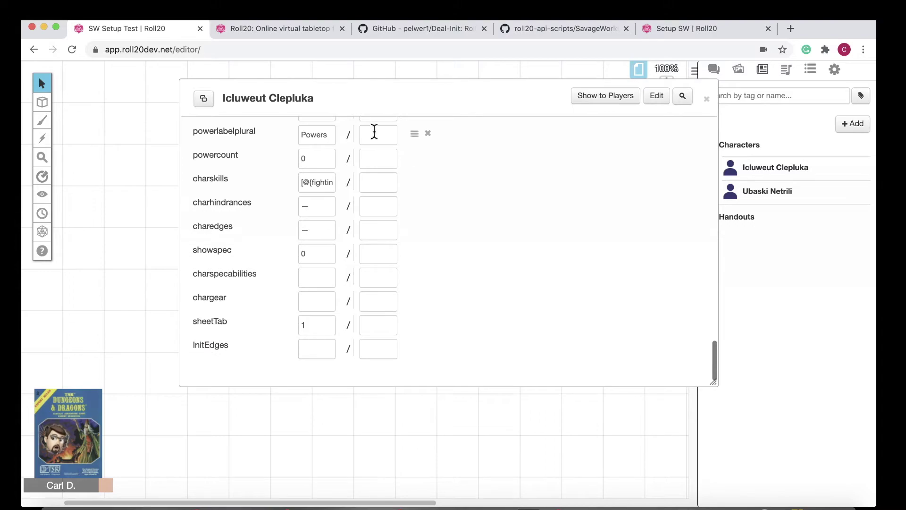
Check the InitEdges attribute name and edge shorthand in the Deal-Init readme in Atom, and return to Chrome
left_click(438, 506)
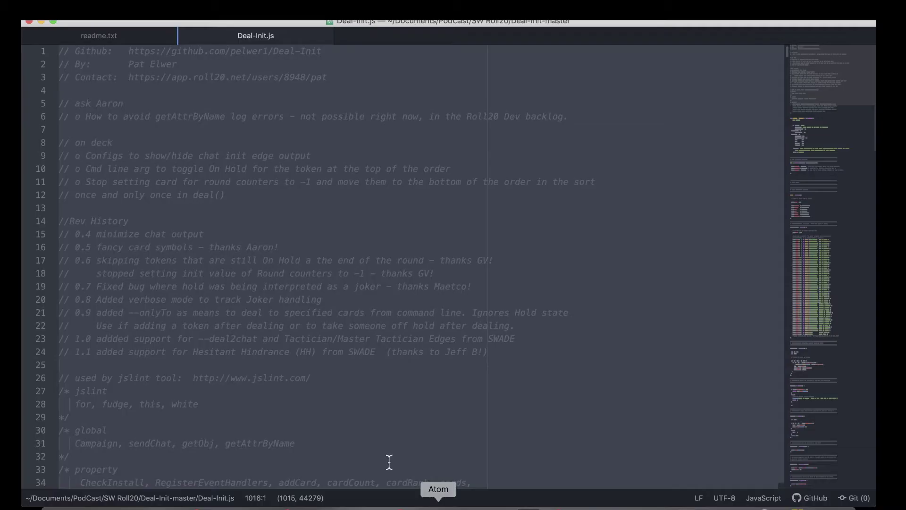
left_click(132, 40)
left_click(329, 169)
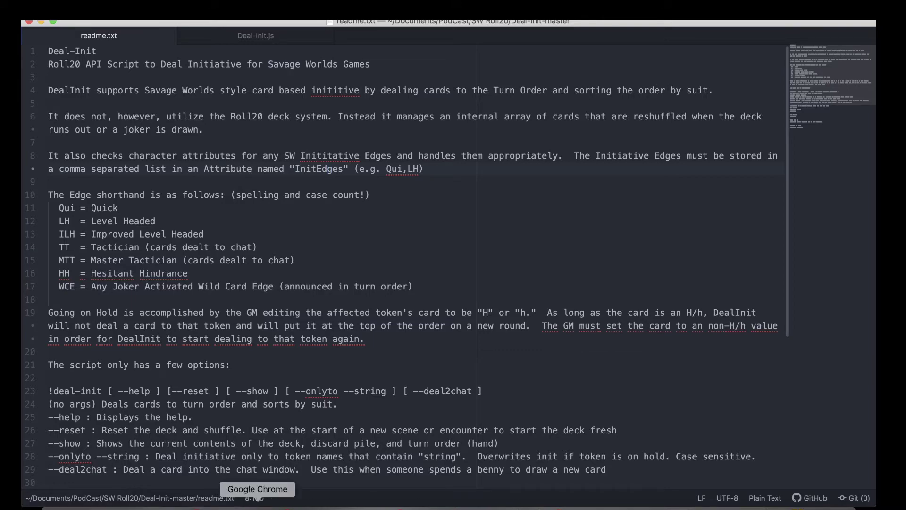
left_click(257, 502)
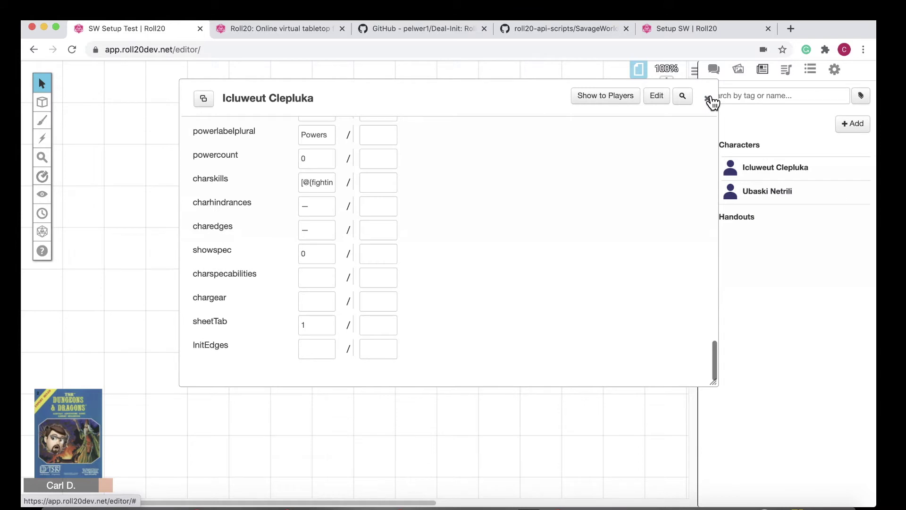
Close the first character and show the attributes and abilities of the second character
left_click(708, 99)
left_click(774, 192)
left_click(334, 135)
scroll(364, 242, "down", 10)
scroll(362, 164, "up", 10)
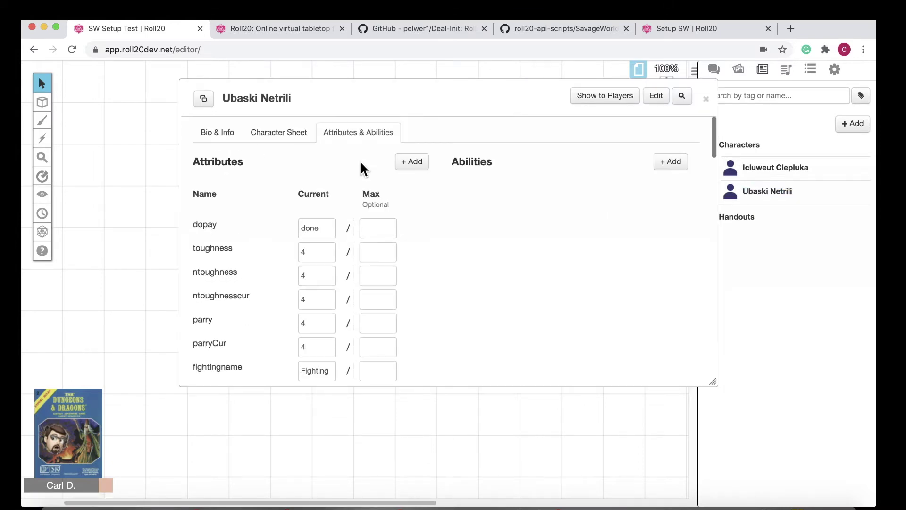
Add an attribute named InitEdges to the second character
left_click(402, 165)
type("Ini")
key("BackSpace")
key("BackSpace")
key("BackSpace")
key("BackSpace")
key("BackSpace")
key("BackSpace")
key("BackSpace")
key("BackSpace")
key("BackSpace")
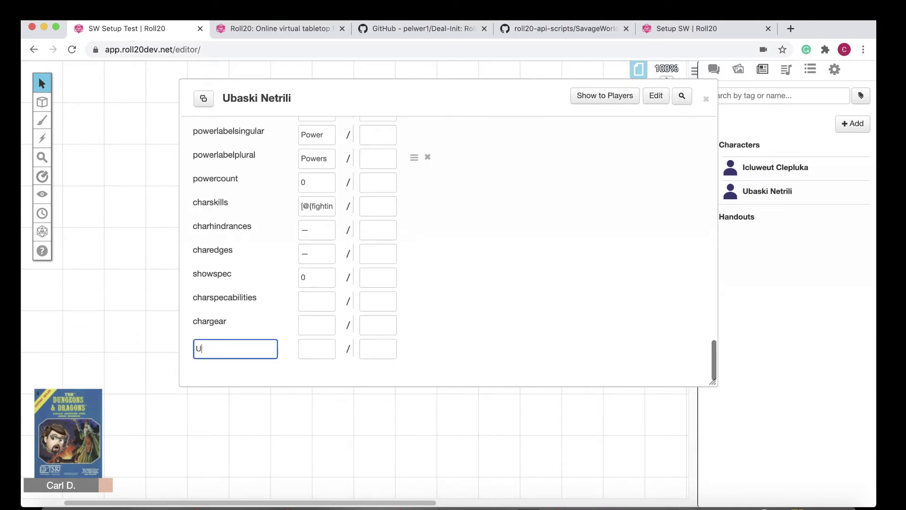
type("InitEdges")
key("Return")
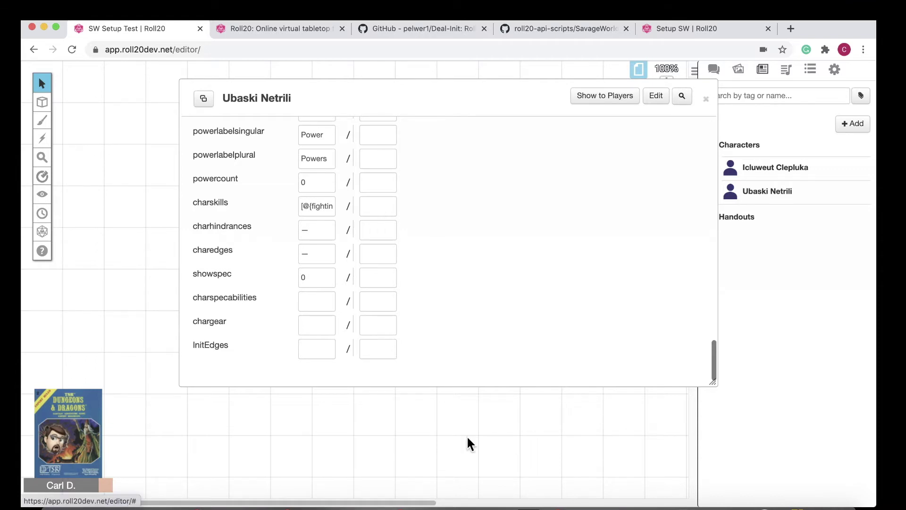
Copy the Level Headed shorthand LH from the Deal-Init readme in Atom and return to Chrome
left_click(439, 506)
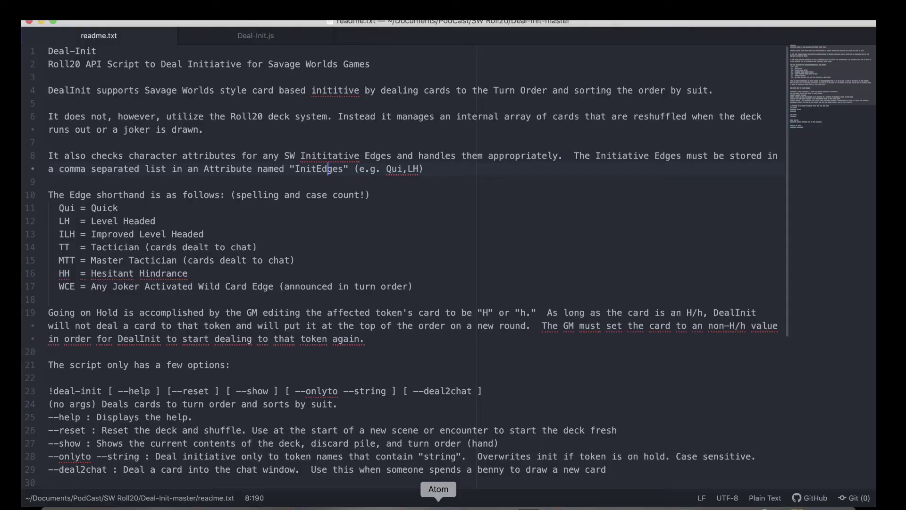
double_click(64, 221)
right_click(64, 225)
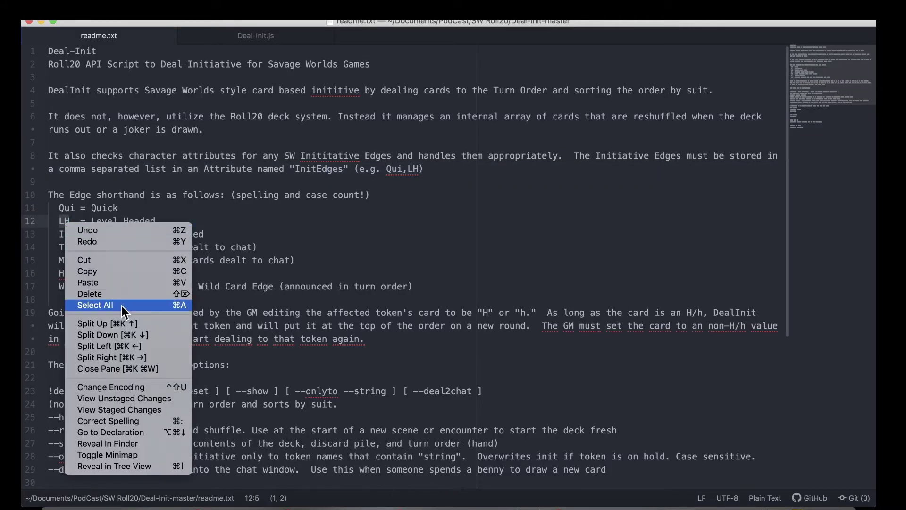
left_click(106, 276)
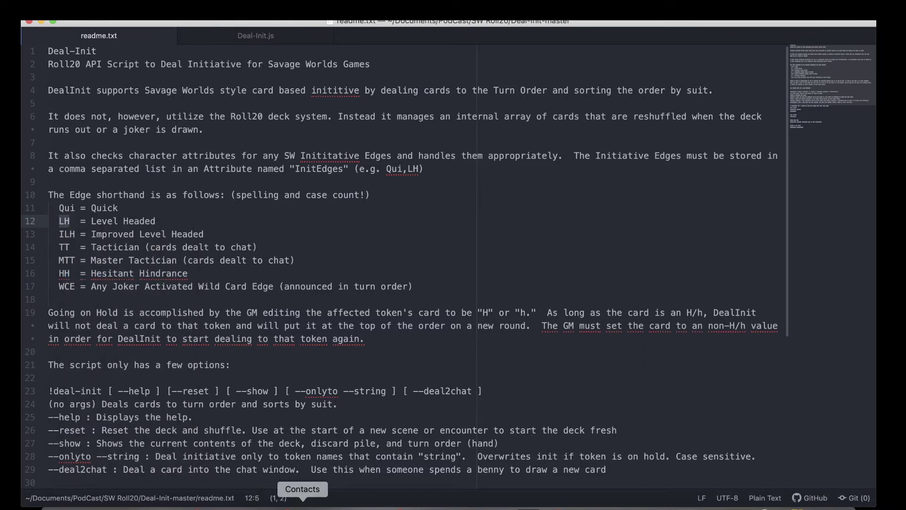
left_click(257, 503)
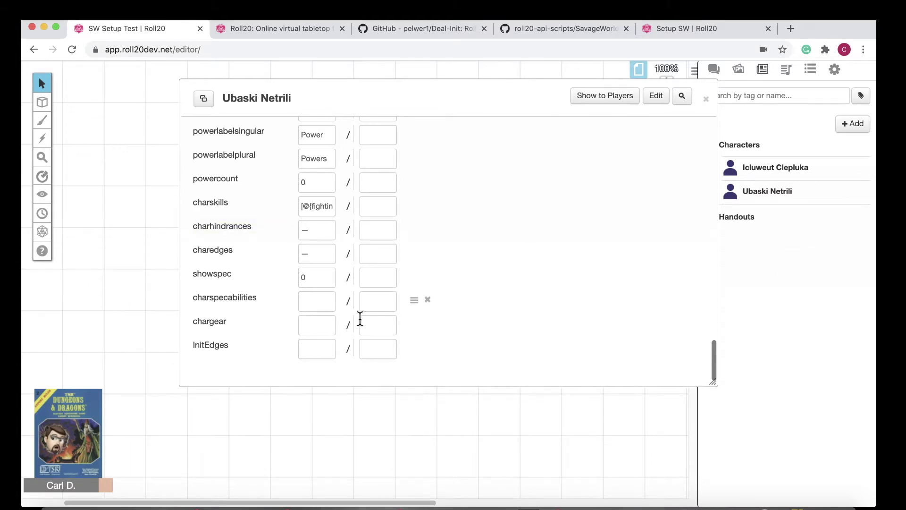
Set the second character's InitEdges attribute to LH and close the character
left_click(312, 347)
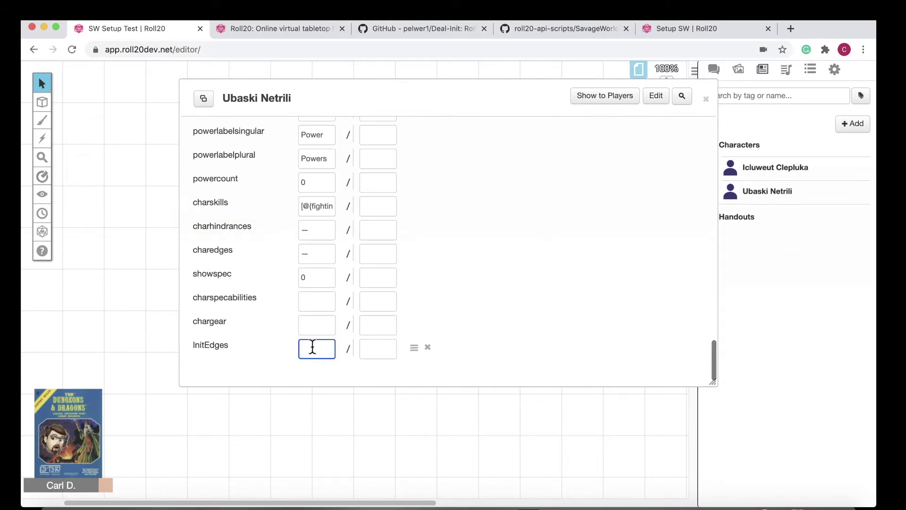
type("LH")
left_click(706, 99)
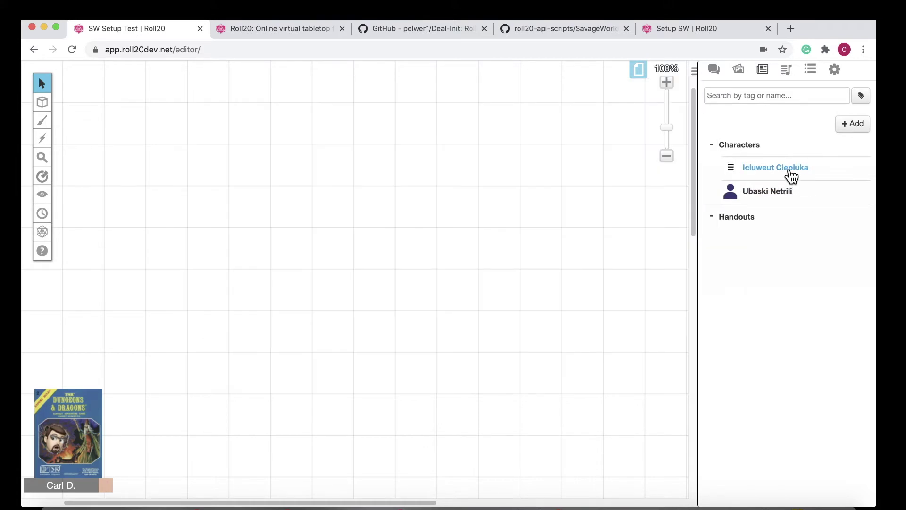
Set the first character's InitEdges attribute to Qui and close the character
left_click(789, 171)
scroll(333, 340, "down", 10)
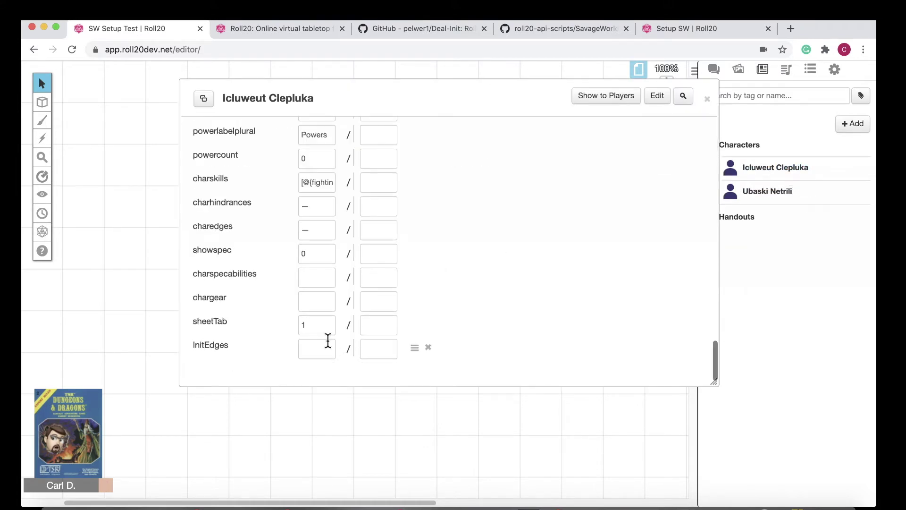
left_click(321, 354)
type("Qui")
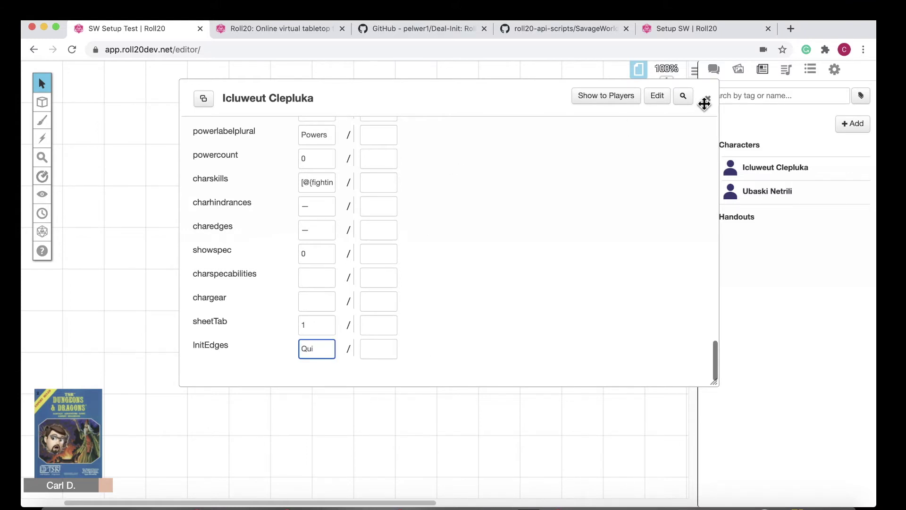
left_click(706, 100)
Enter the command !deal-init in the chat message without sending it
left_click(713, 70)
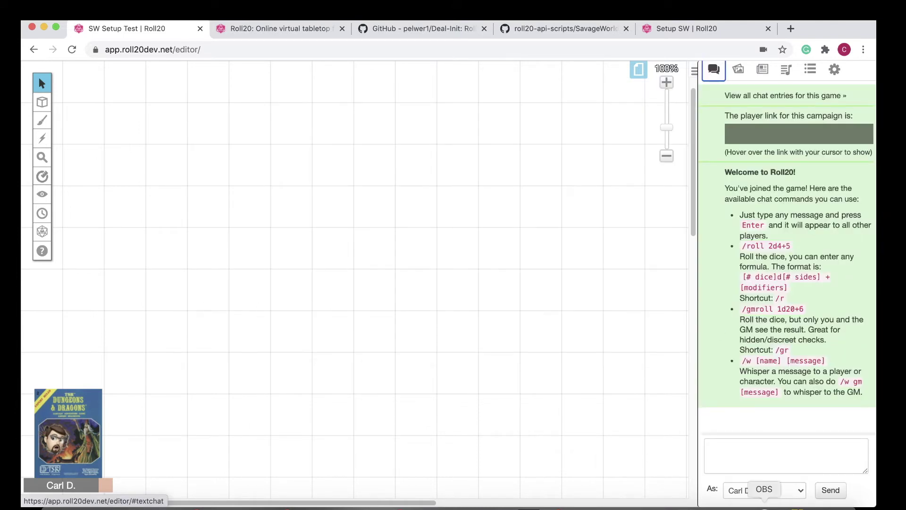
left_click(750, 452)
type("!de")
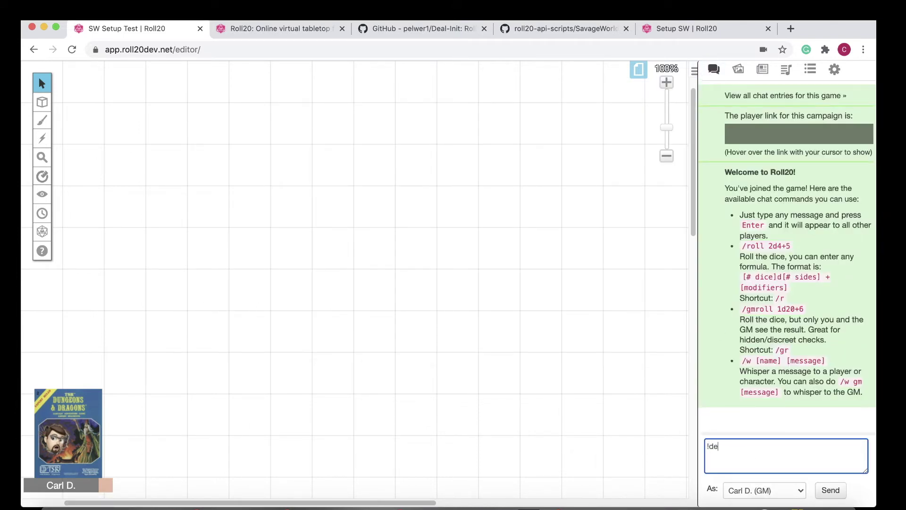
type("al-init")
Open the Turn Order window on the tabletop and leave the Dice Roller closed
left_click(42, 232)
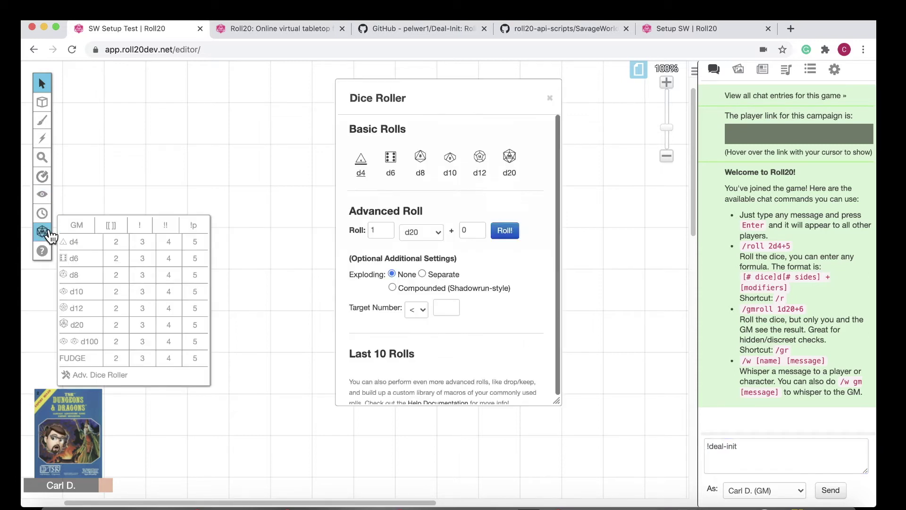
left_click(42, 213)
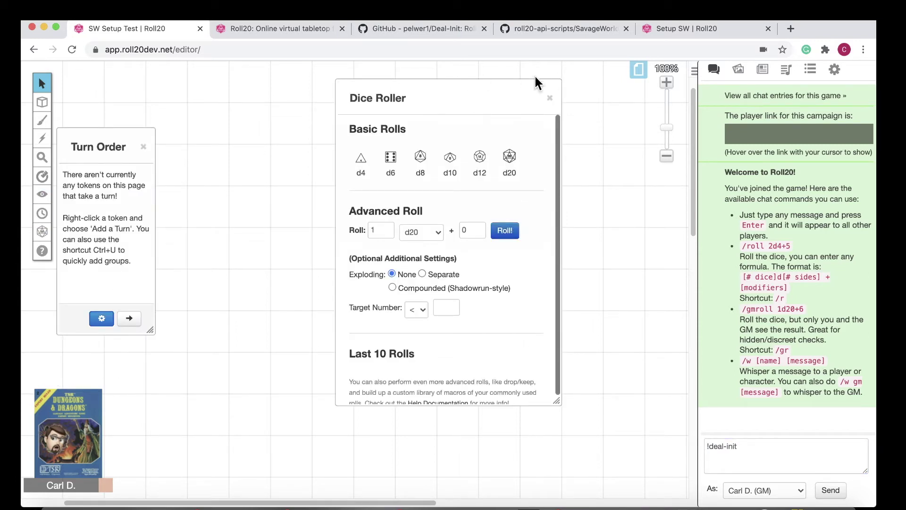
left_click(550, 99)
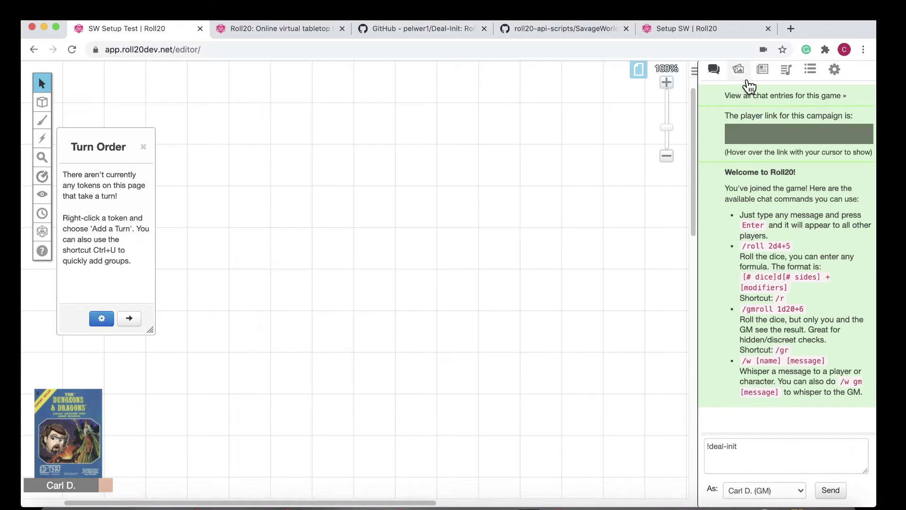
Place tokens for both journal characters on the map
left_click(741, 75)
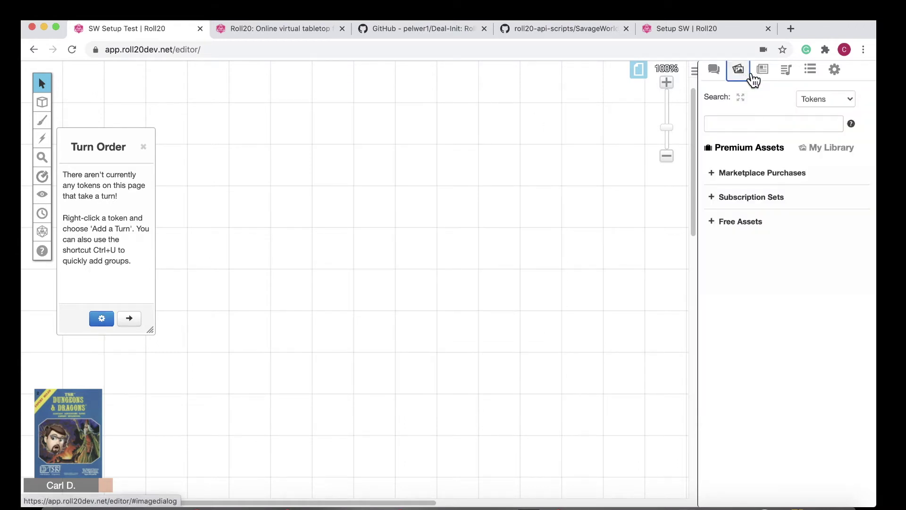
left_click(755, 76)
left_click_drag(760, 178, 367, 147)
left_click_drag(729, 191, 459, 212)
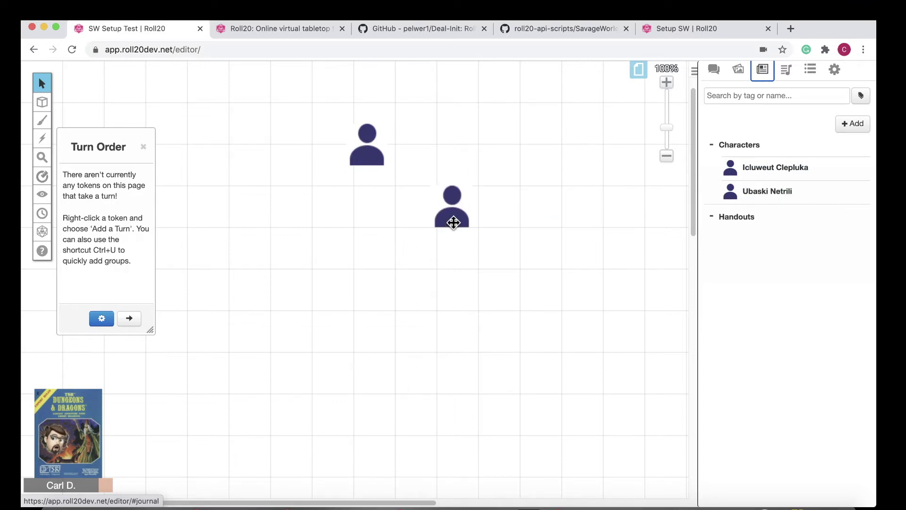
Add a turn for each of the two character tokens to the turn order
left_click(453, 223)
right_click(453, 222)
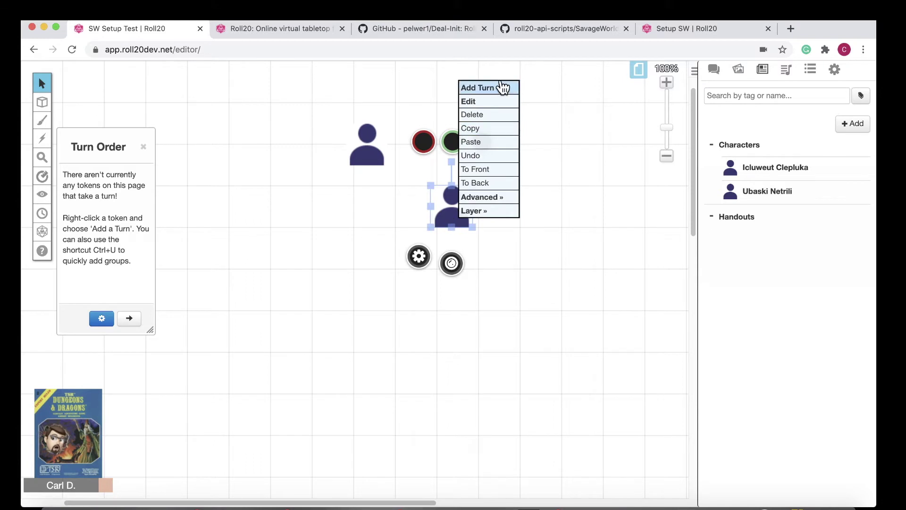
left_click(503, 87)
right_click(366, 152)
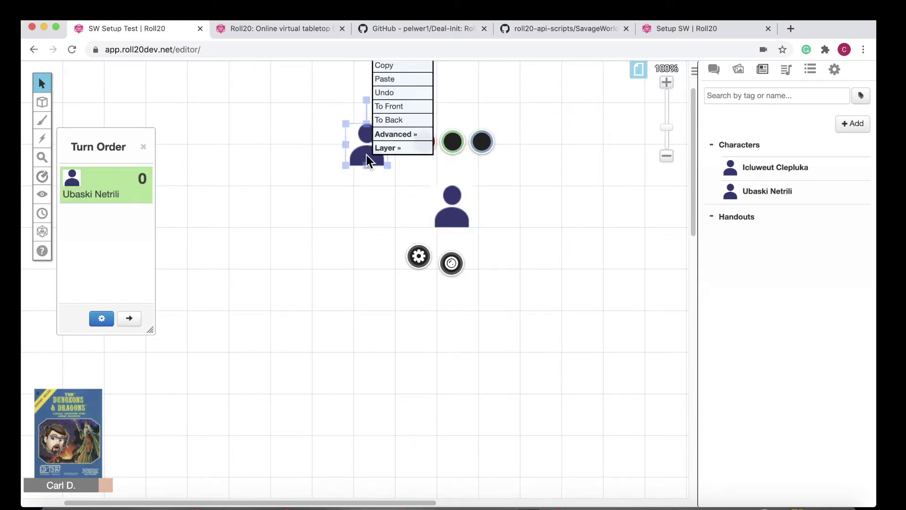
scroll(535, 168, "down", 3)
scroll(536, 236, "up", 5)
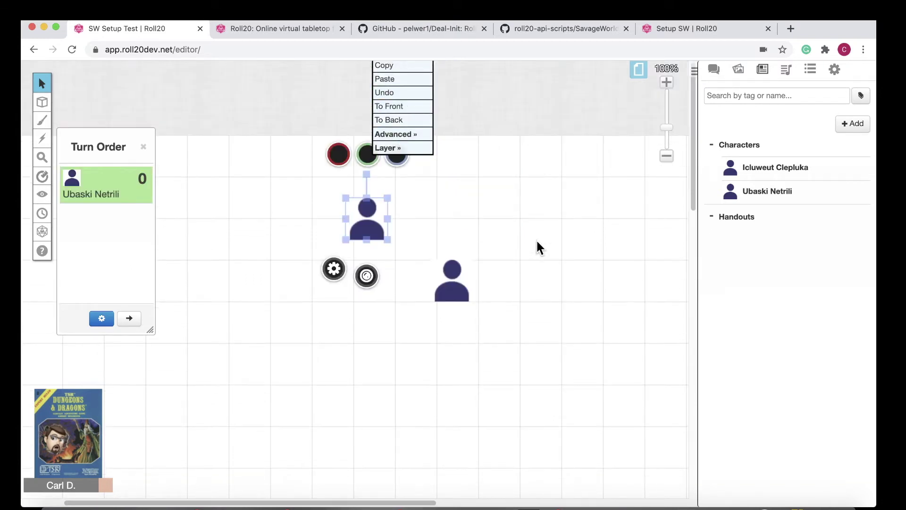
right_click(532, 247)
right_click(378, 210)
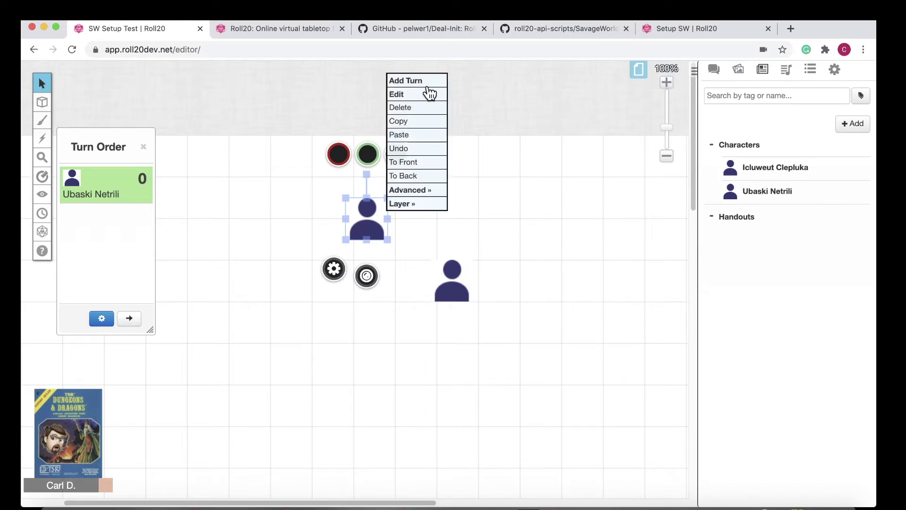
left_click(422, 83)
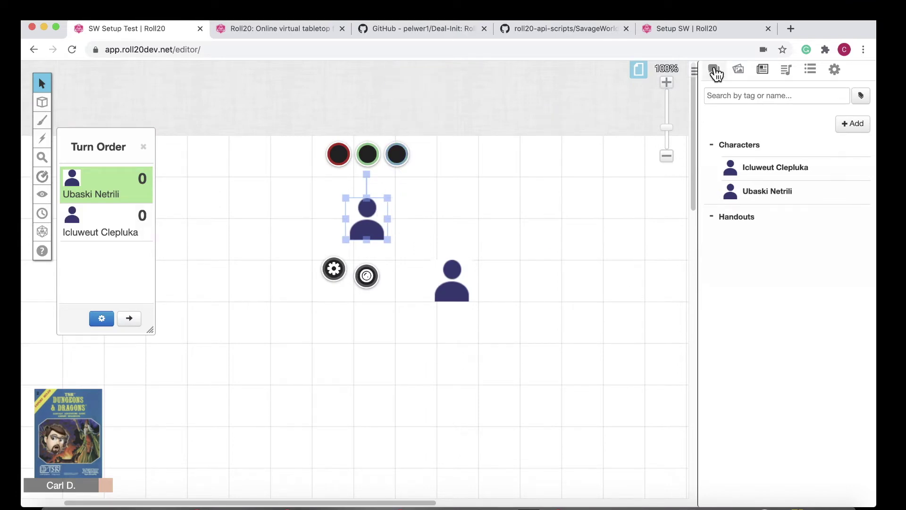
Send the prepared !deal-init command in the chat to deal initiative cards
left_click(714, 71)
left_click(776, 442)
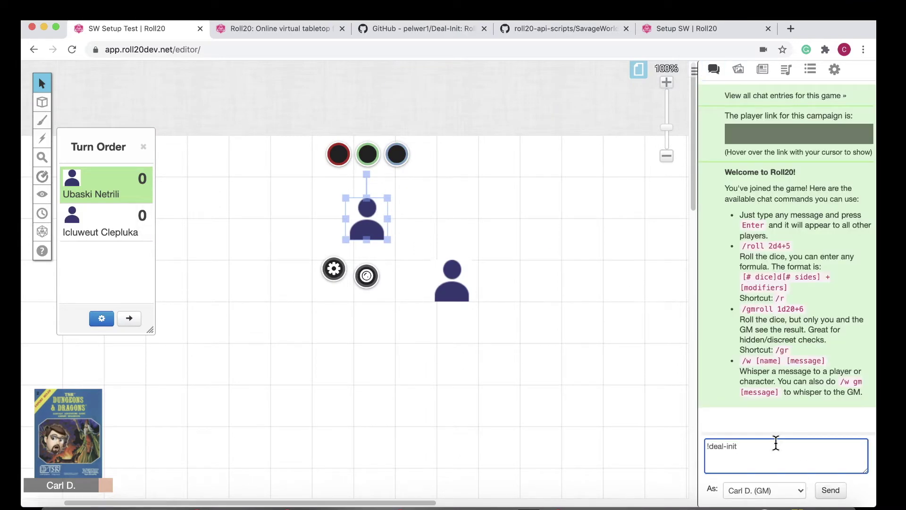
key("Return")
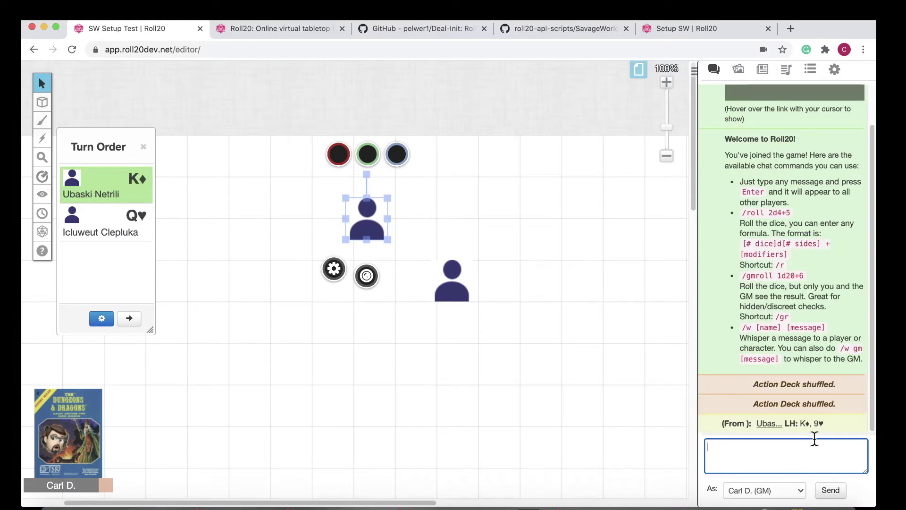
Send !deal-init --reset in the chat to reshuffle the action deck
right_click(66, 170)
left_click(177, 164)
type("!deal-init --reset")
key("Return")
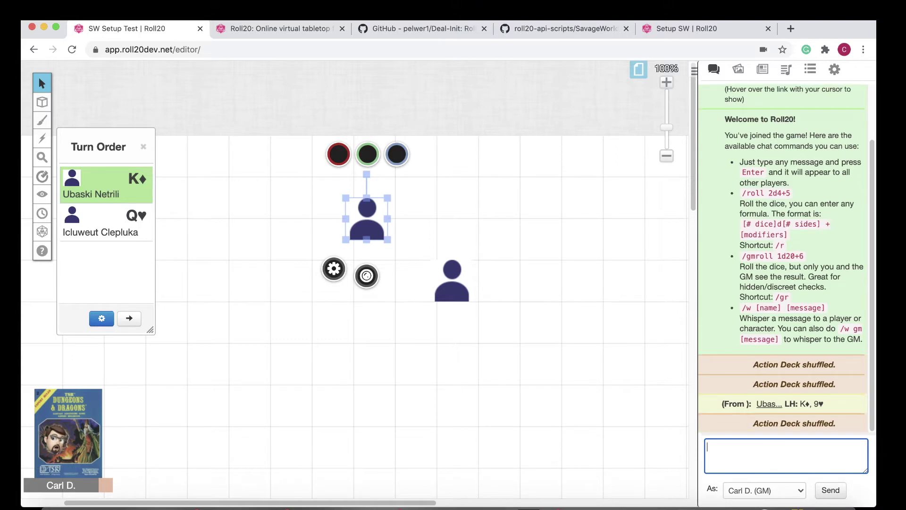
Read the script options and suggested macros in the Deal-Init readme in Atom, and return to Chrome
left_click(439, 505)
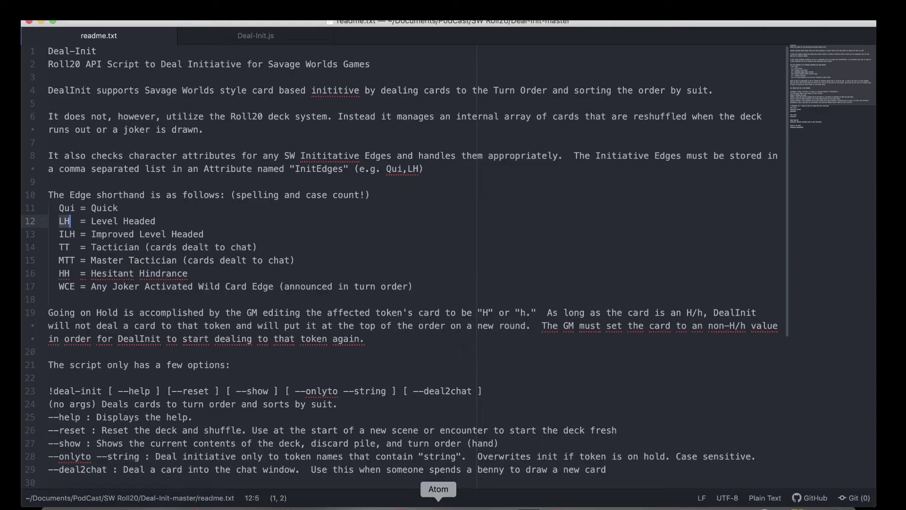
scroll(201, 407, "down", 5)
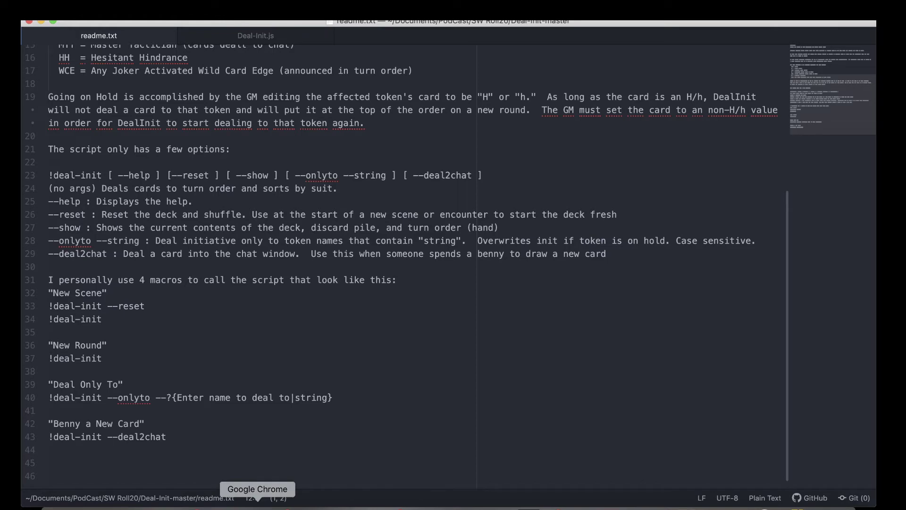
left_click(257, 507)
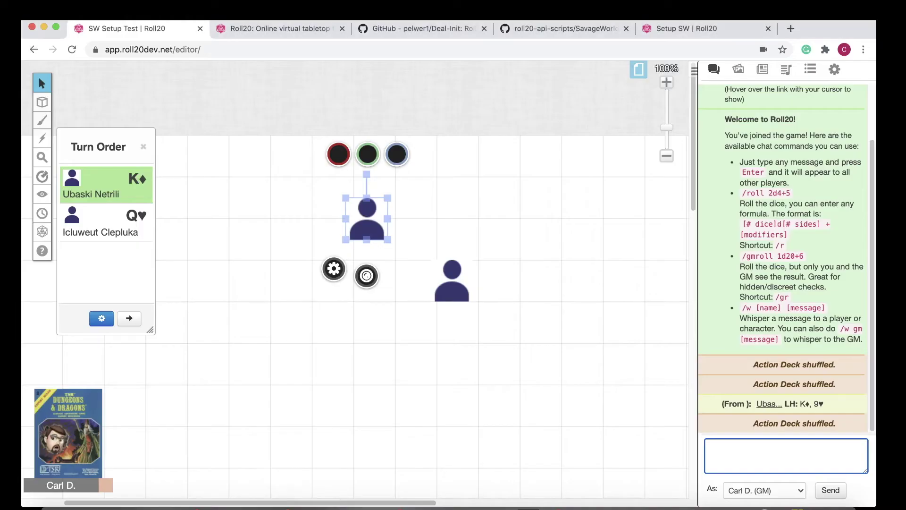
Create and save a macro named Shuffle with the action !deal-init --reset
left_click(810, 69)
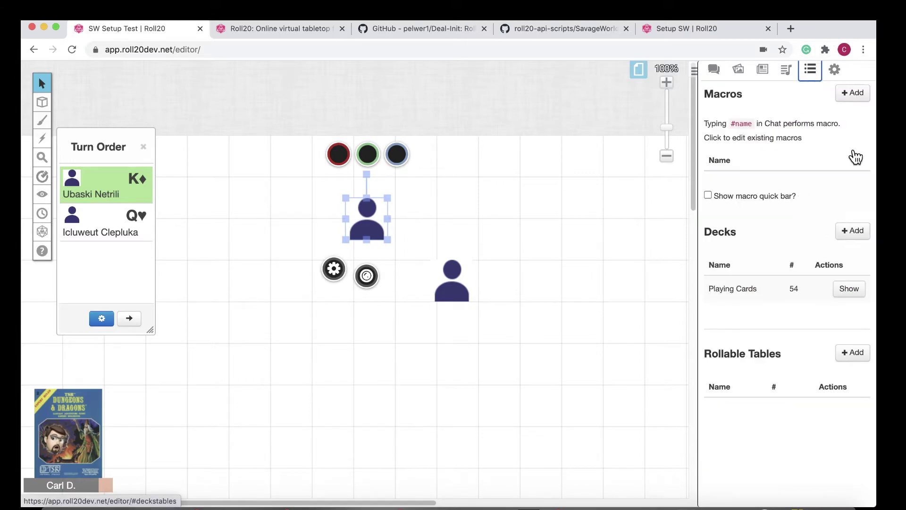
left_click(851, 93)
left_click(431, 145)
type("Shuffle")
key("Tab")
type("!deal-init --reset")
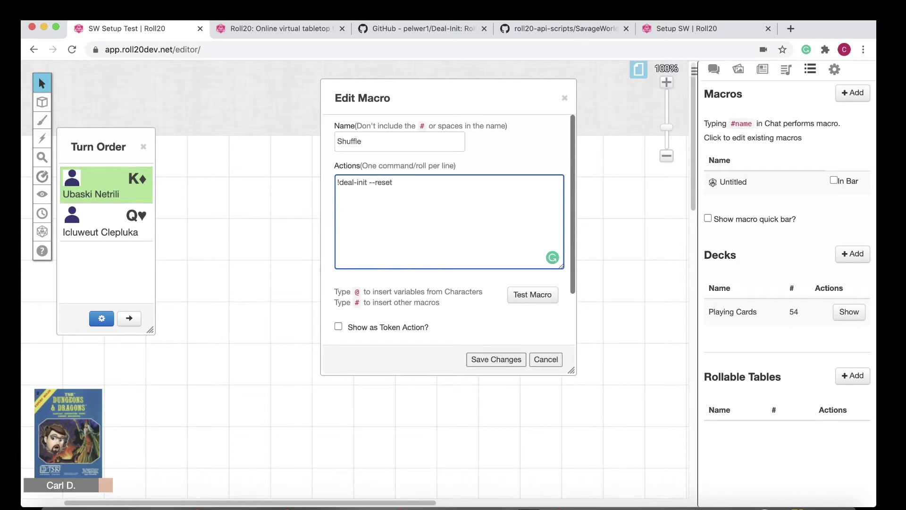
left_click(500, 363)
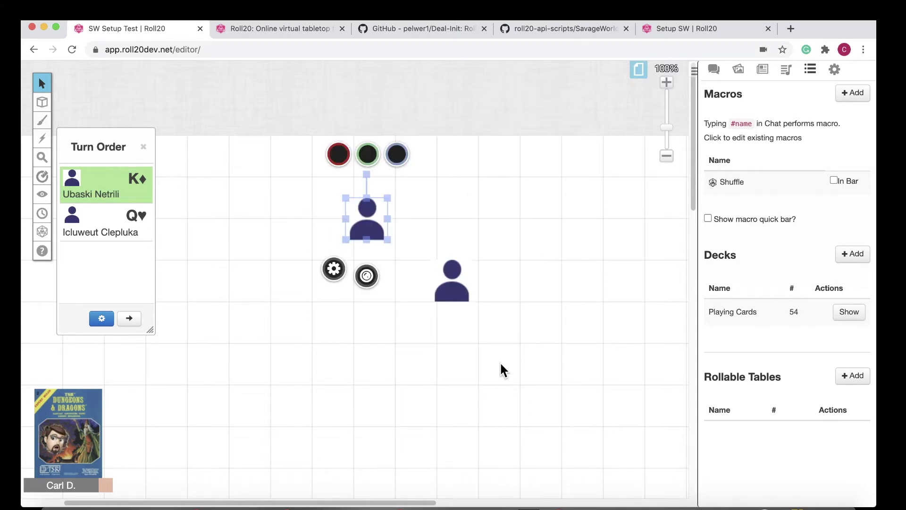
Create and save a macro named Deal with the action !deal-init
left_click(853, 93)
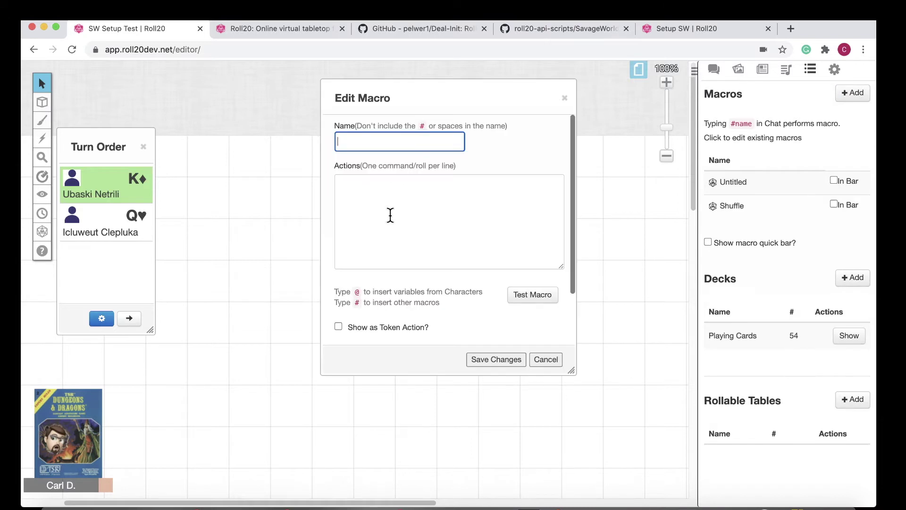
type("Deak")
left_click(354, 192)
type("!deal-init")
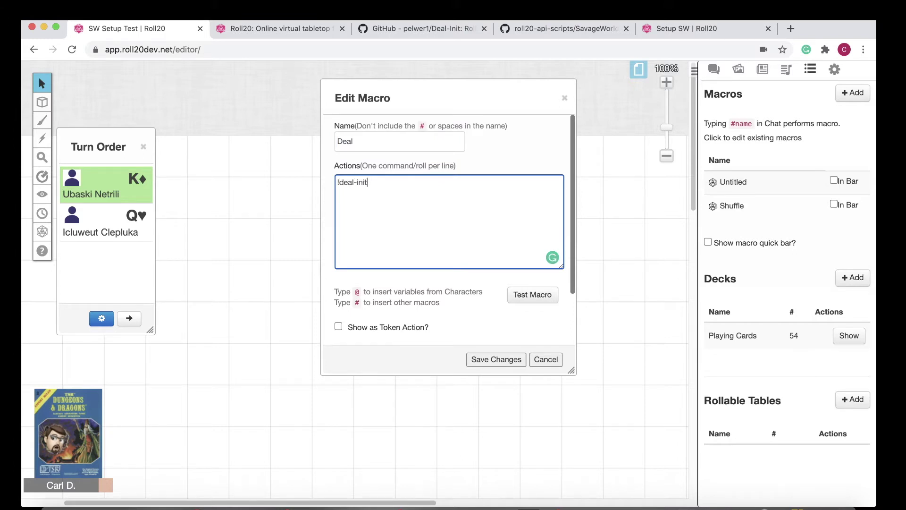
left_click(496, 360)
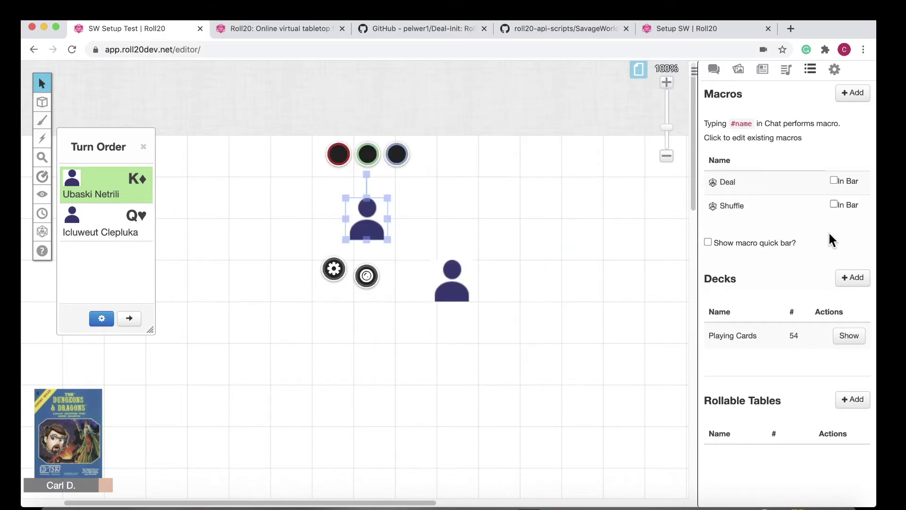
Show the macro quick bar and include the Deal and Shuffle macros in it
left_click(787, 242)
left_click(833, 180)
left_click(836, 202)
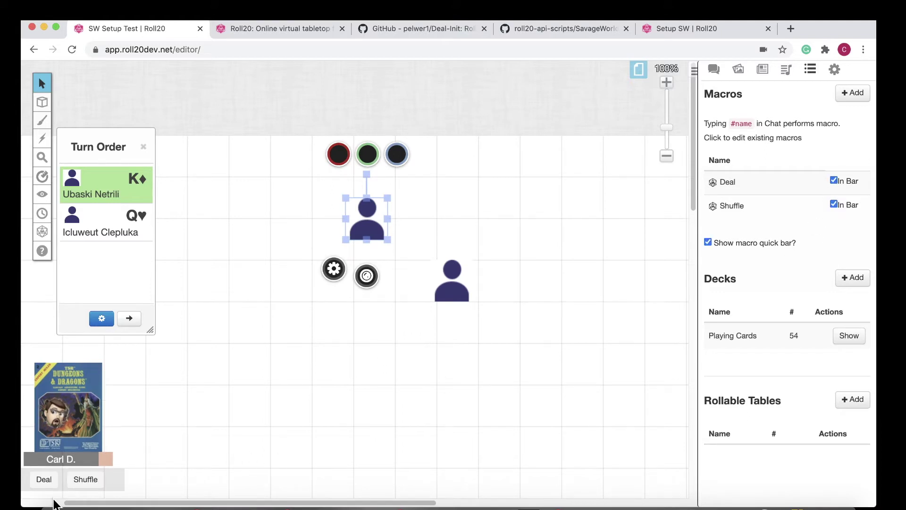
Run the Shuffle macro from the quick bar, show the chat and run the macro again
left_click(80, 481)
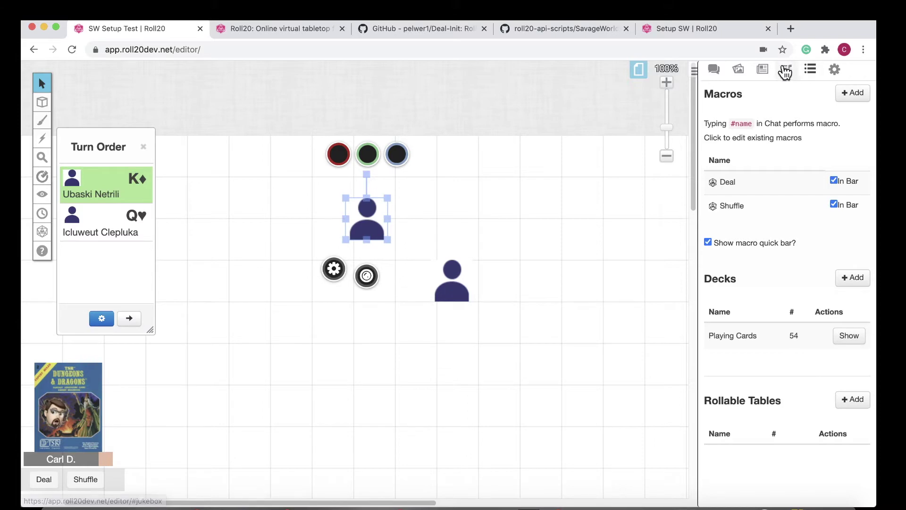
left_click(714, 73)
left_click(87, 479)
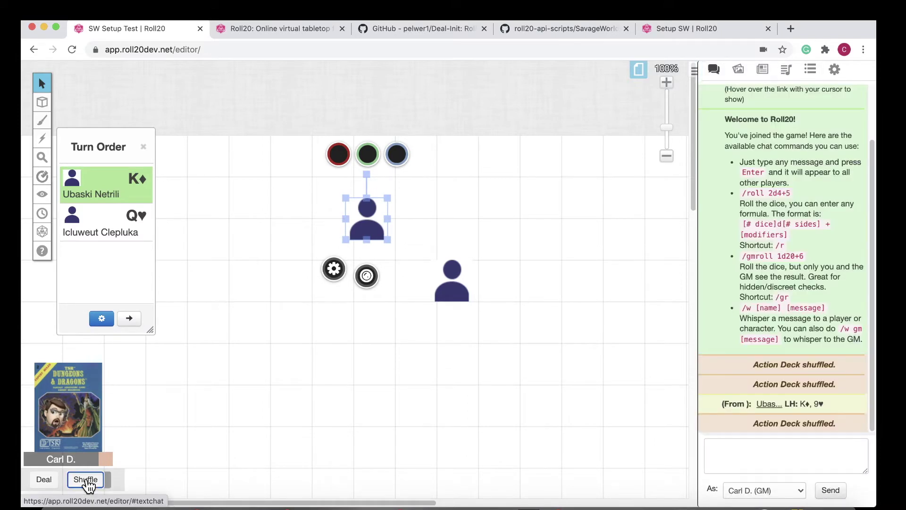
Deal initiative cards with the Deal macro, and view the SavageWorldsStatusChanger script folder on GitHub
left_click(38, 480)
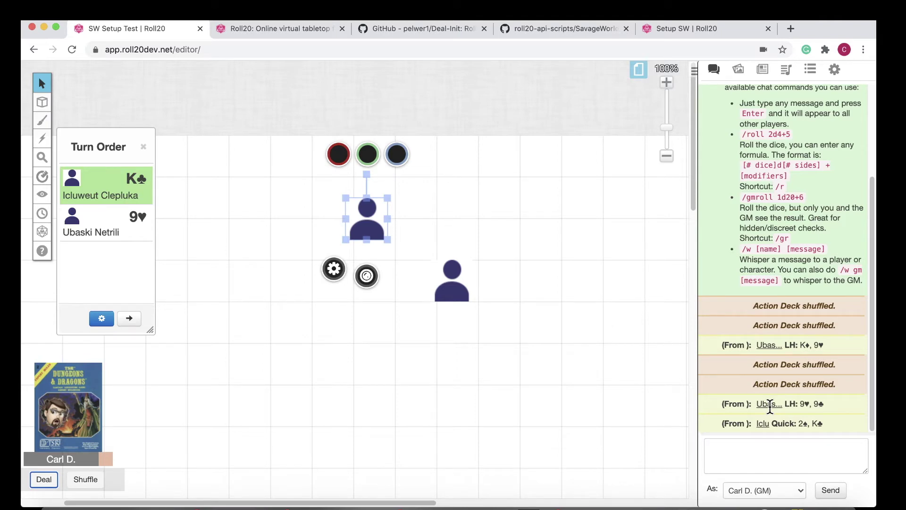
left_click(568, 30)
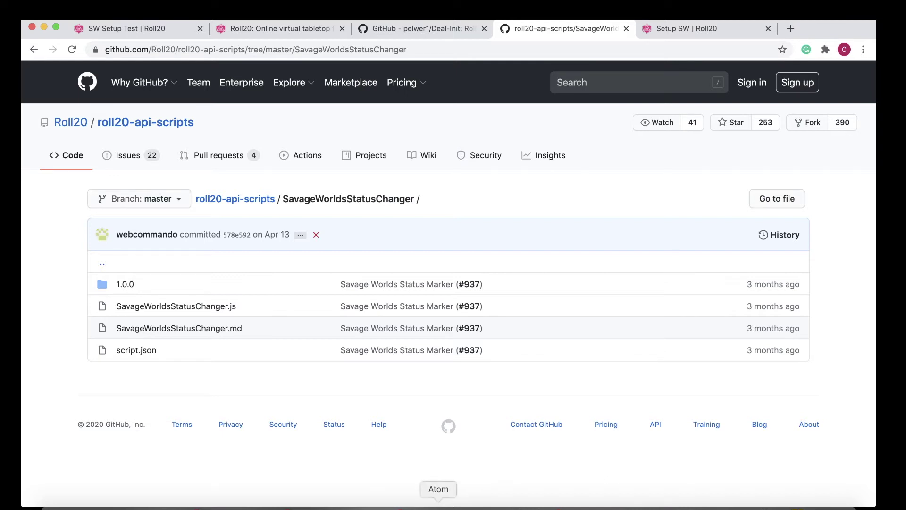
Open SavageWorldsStatusChanger.js from the SW Roll20 folder in Atom and copy its entire code
left_click(50, 496)
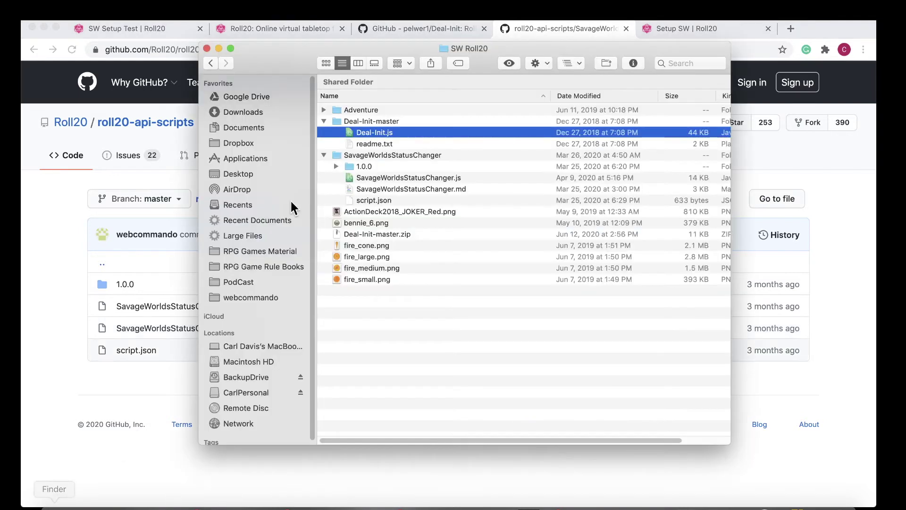
right_click(392, 177)
mouse_move(434, 195)
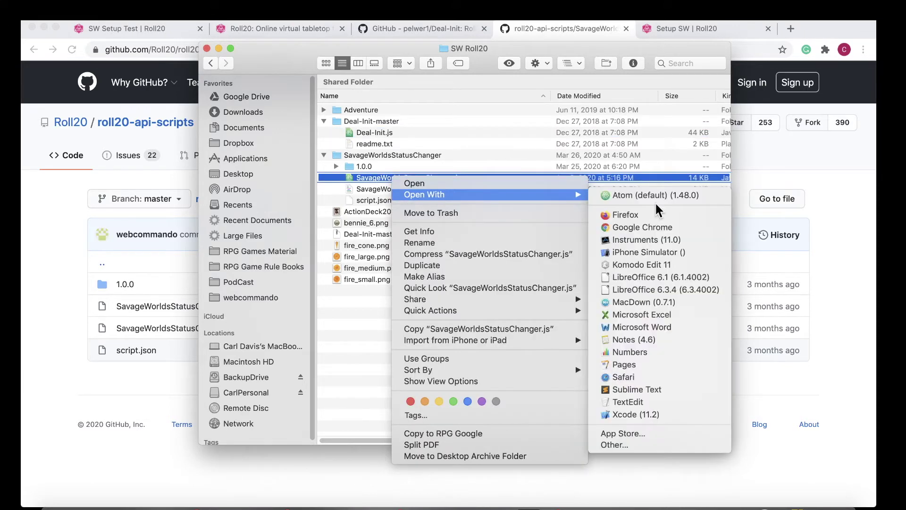
left_click(656, 194)
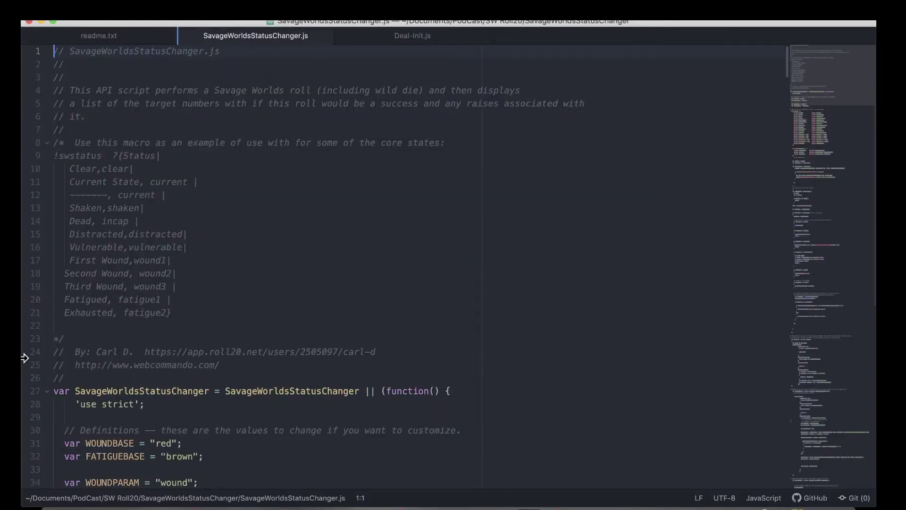
left_click(83, 326)
key("super+a")
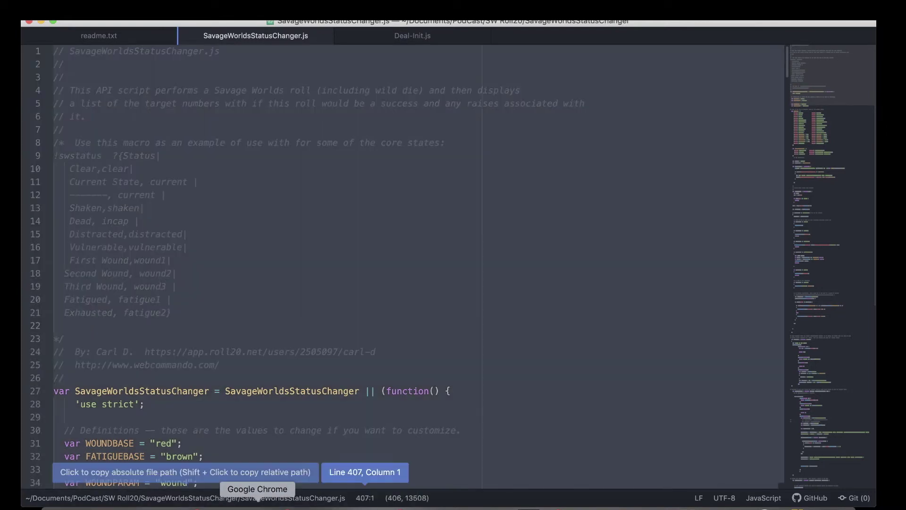
In Chrome, start a new API script for the SW Setup Test game and name it SavageWorldsStatusChanger.js
left_click(257, 505)
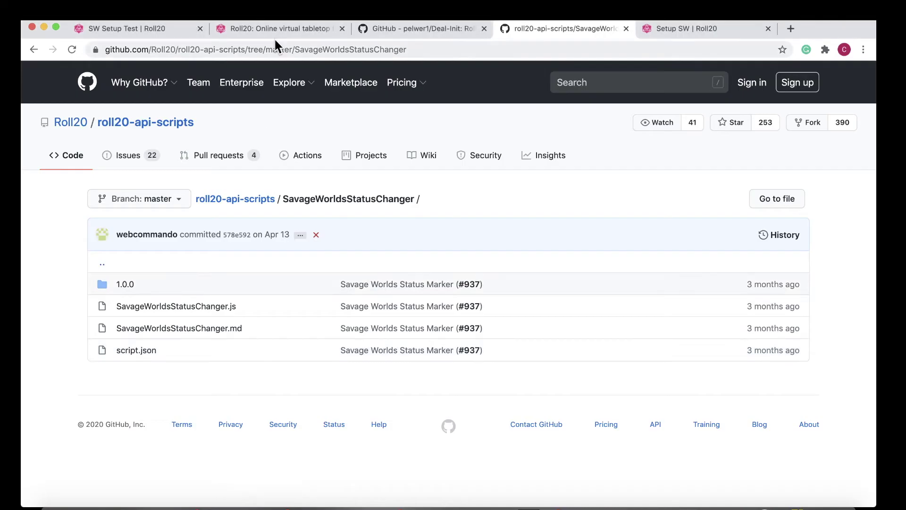
left_click(275, 23)
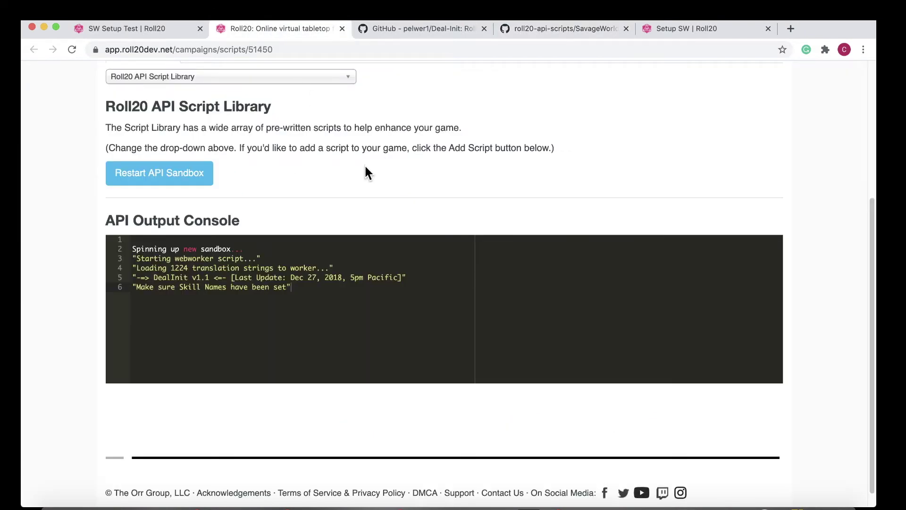
scroll(366, 166, "down", 1)
scroll(368, 174, "up", 5)
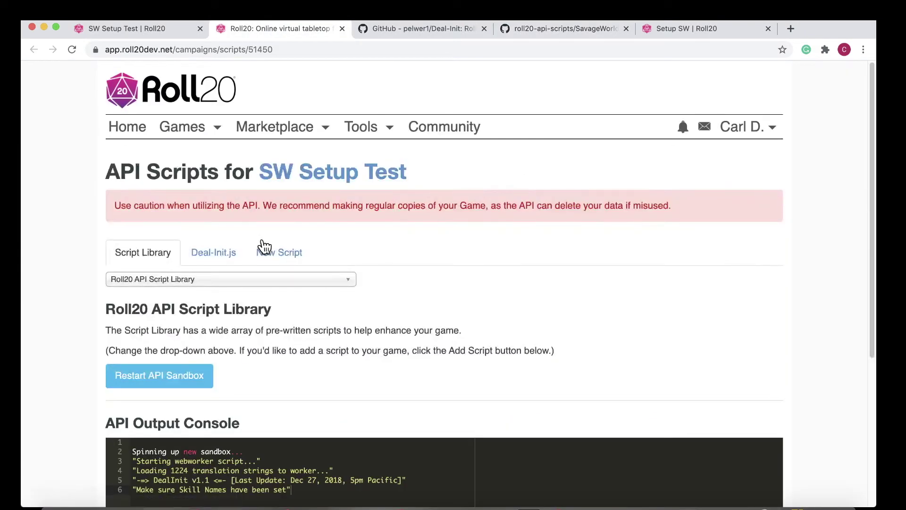
left_click(271, 254)
double_click(148, 282)
type("SavageWorl")
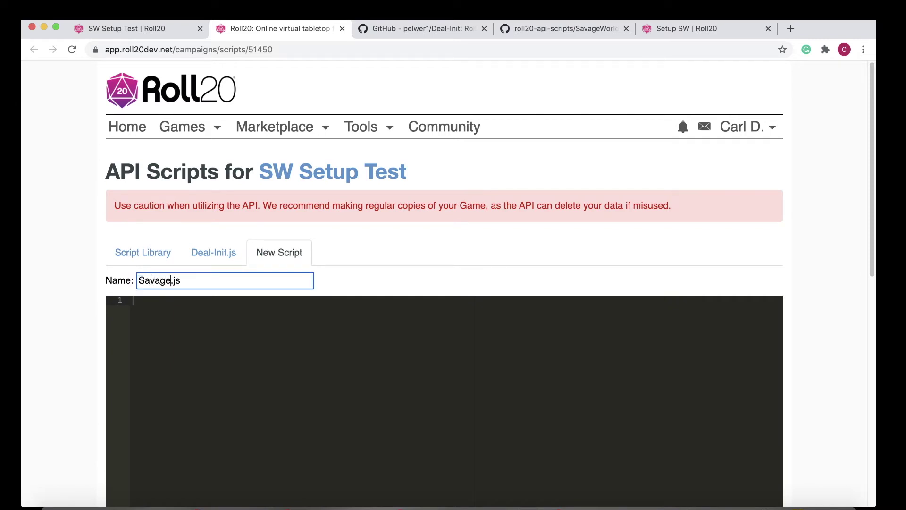
type("dsStatusChan")
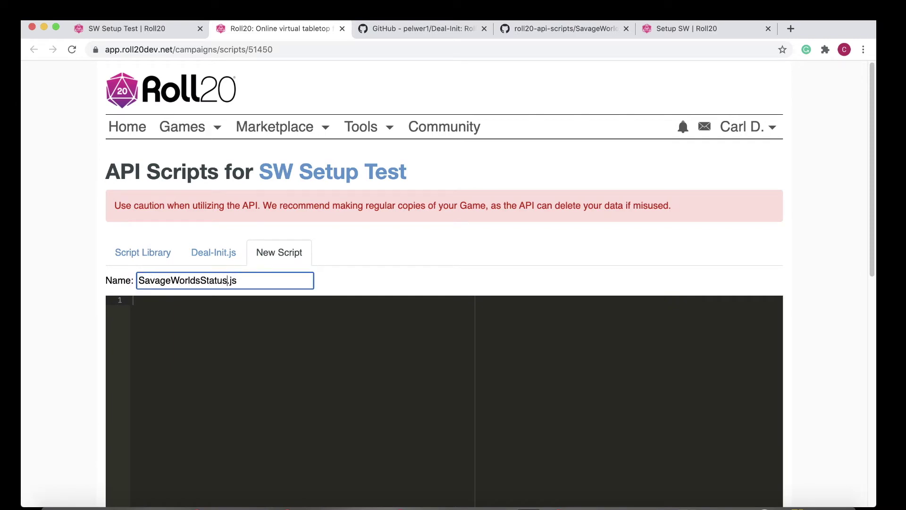
type("ger")
Paste the copied code into the SavageWorldsStatusChanger.js script and save the script
left_click(242, 411)
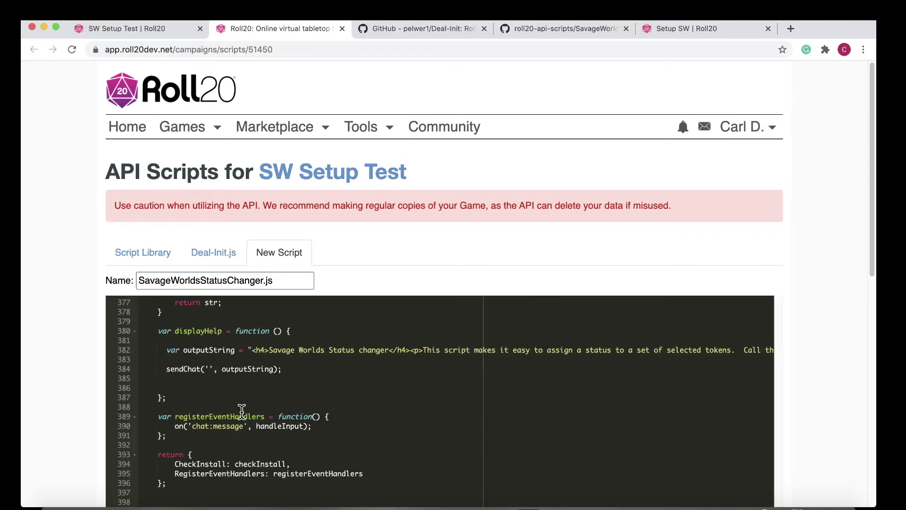
scroll(242, 411, "down", 3)
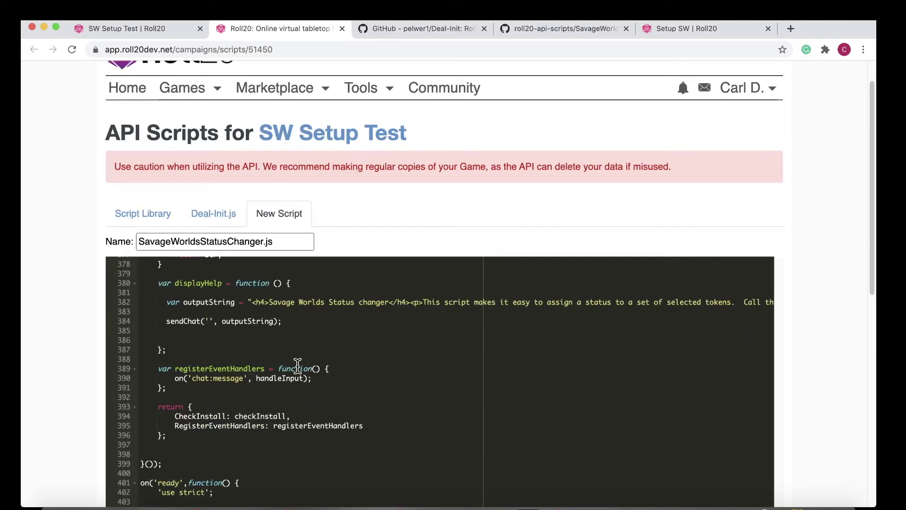
scroll(293, 368, "up", 20)
scroll(49, 431, "down", 10)
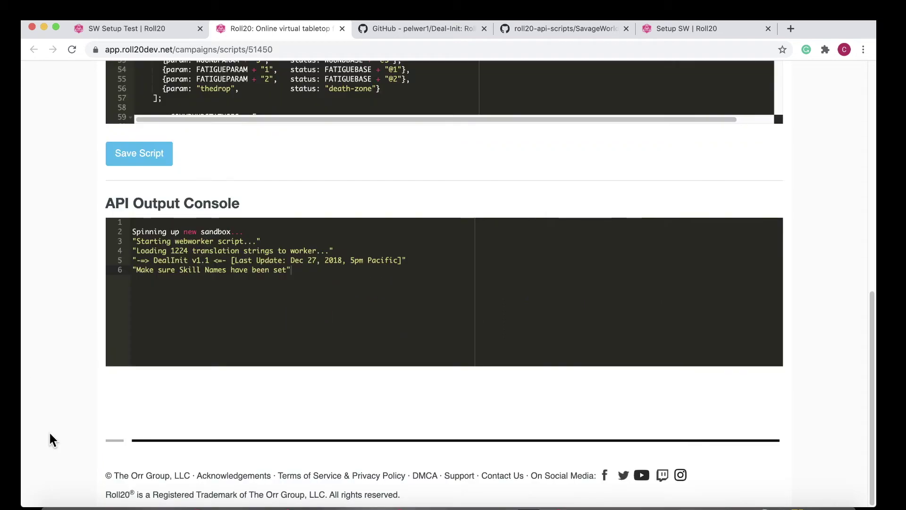
left_click(151, 154)
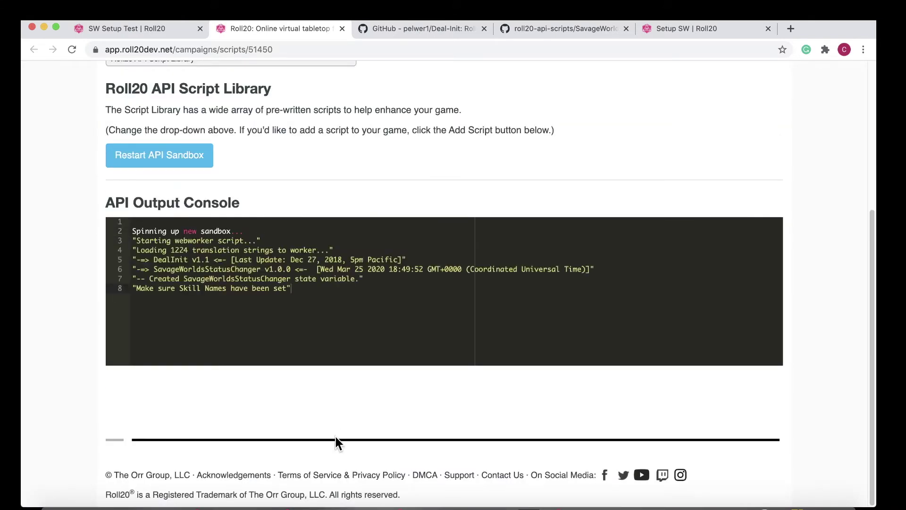
Switch to Atom and copy the example !swstatus macro from lines 9 to 21 of SavageWorldsStatusChanger.js
left_click(98, 32)
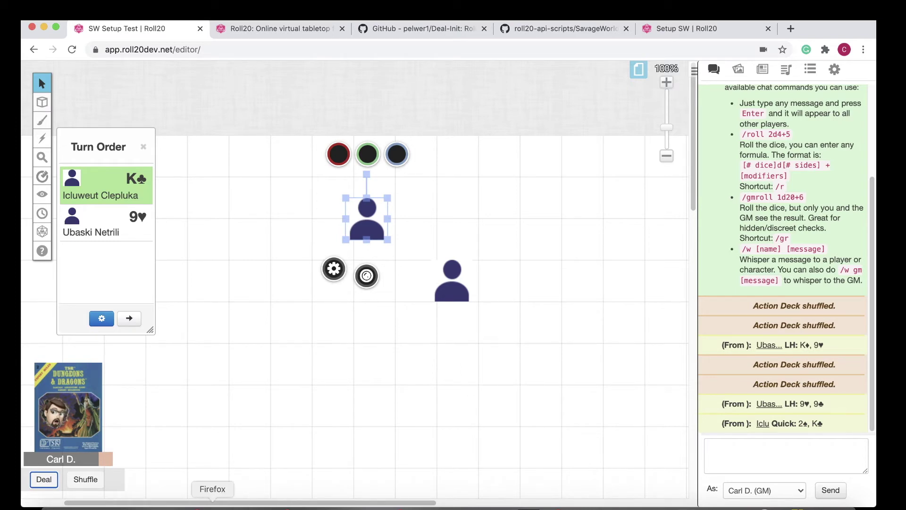
left_click(435, 506)
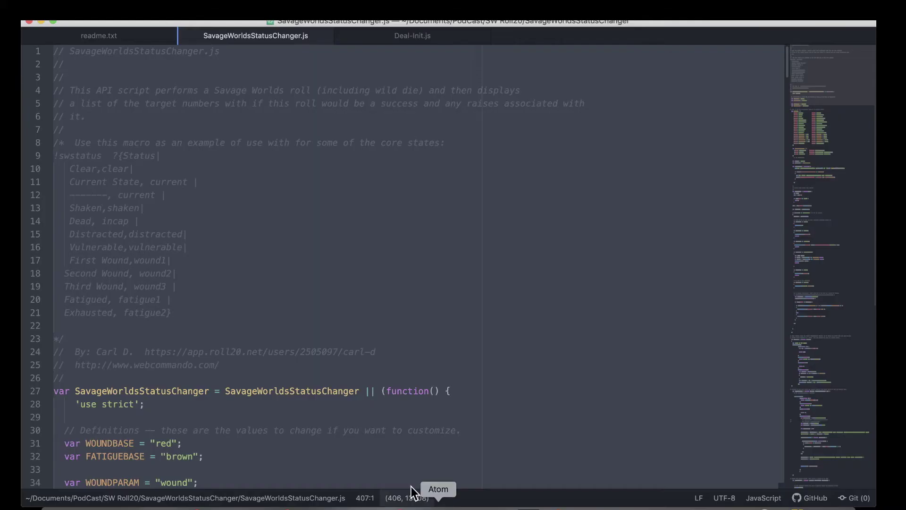
left_click_drag(54, 155, 222, 323)
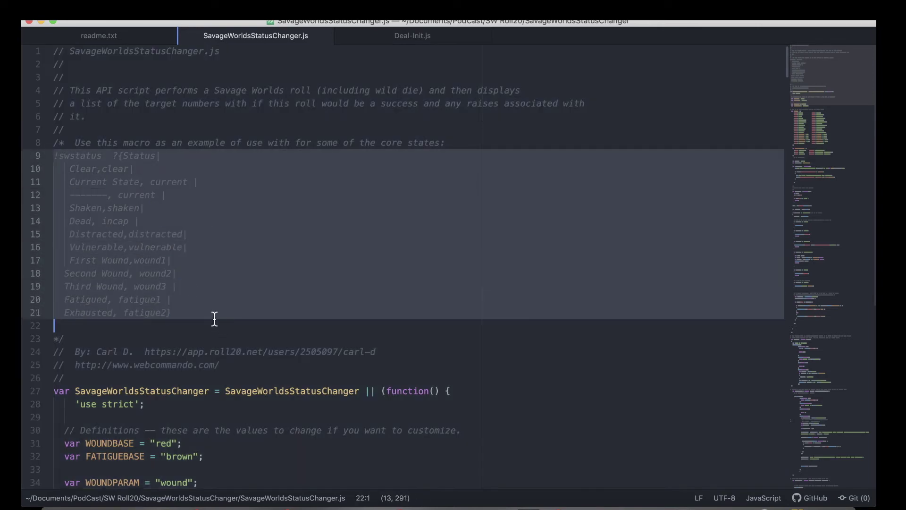
right_click(184, 281)
left_click(220, 327)
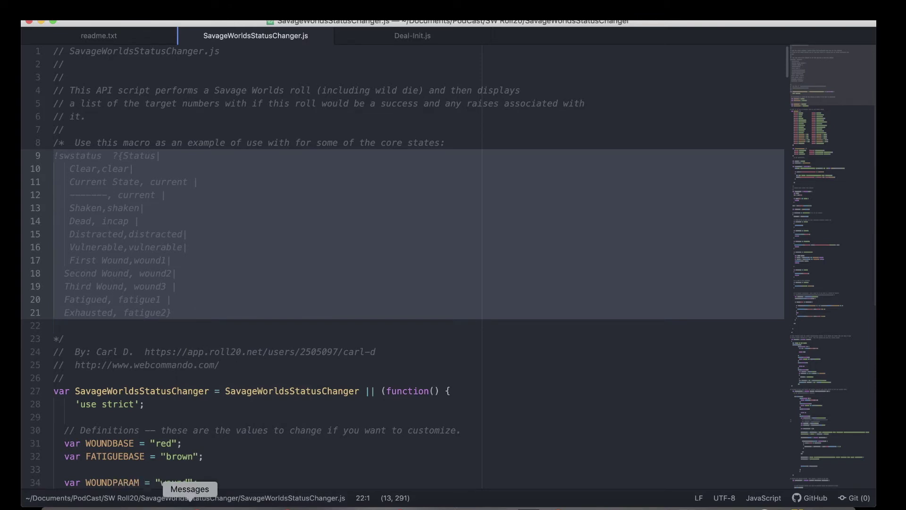
Back in the Roll20 game, create and save a macro named Status with the copied !swstatus action, and include it in the quick bar
left_click(256, 499)
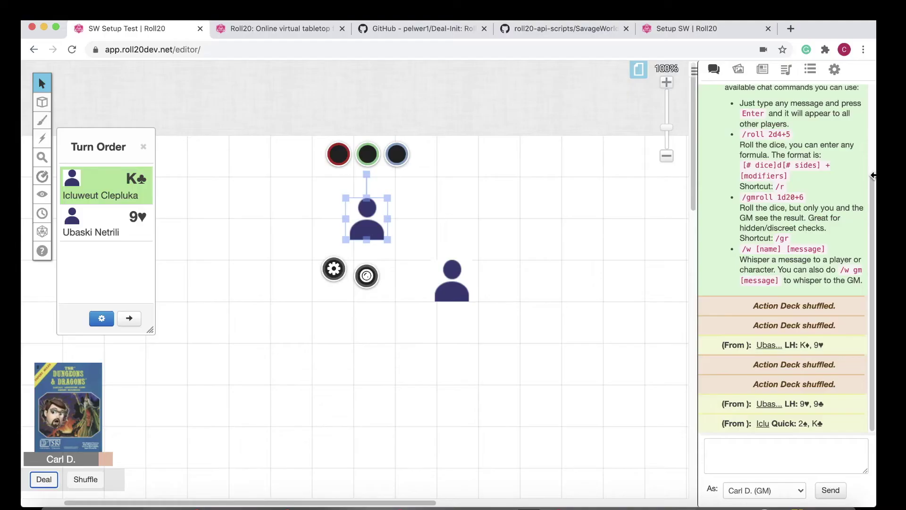
left_click(811, 71)
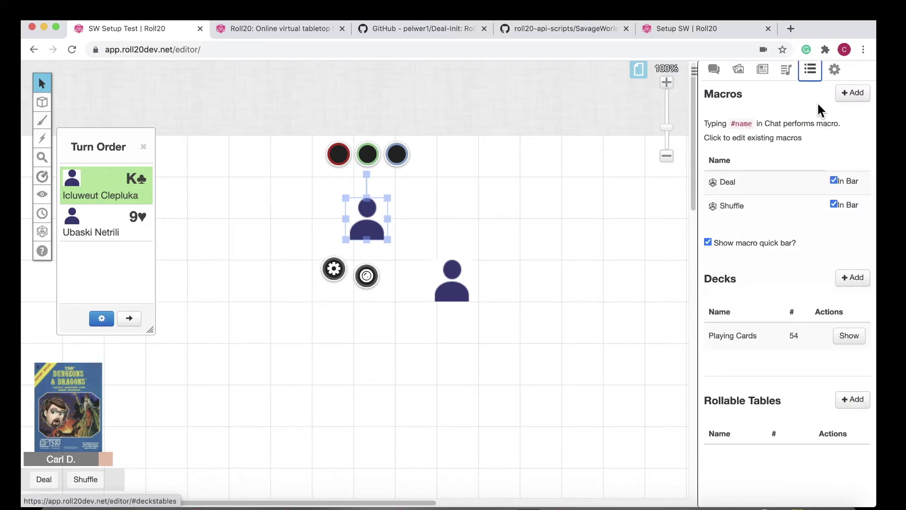
left_click(847, 93)
type("Status")
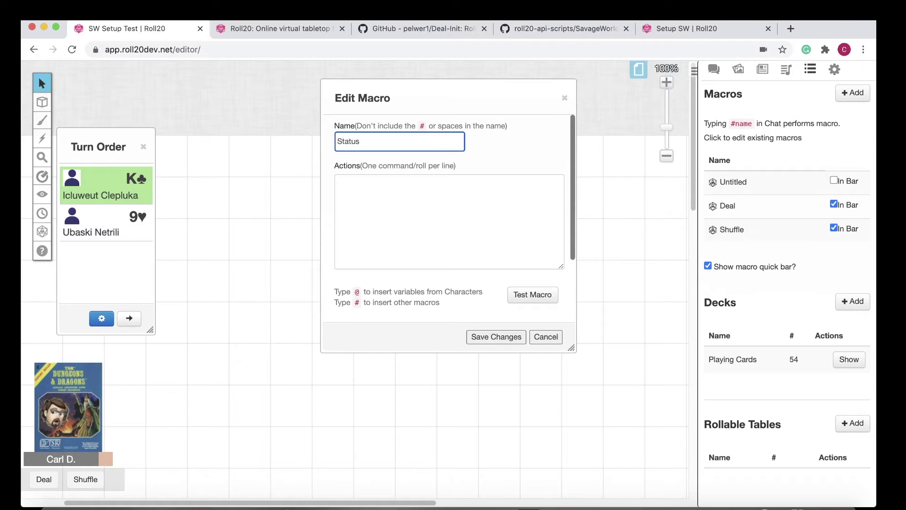
left_click(444, 184)
key("super+v")
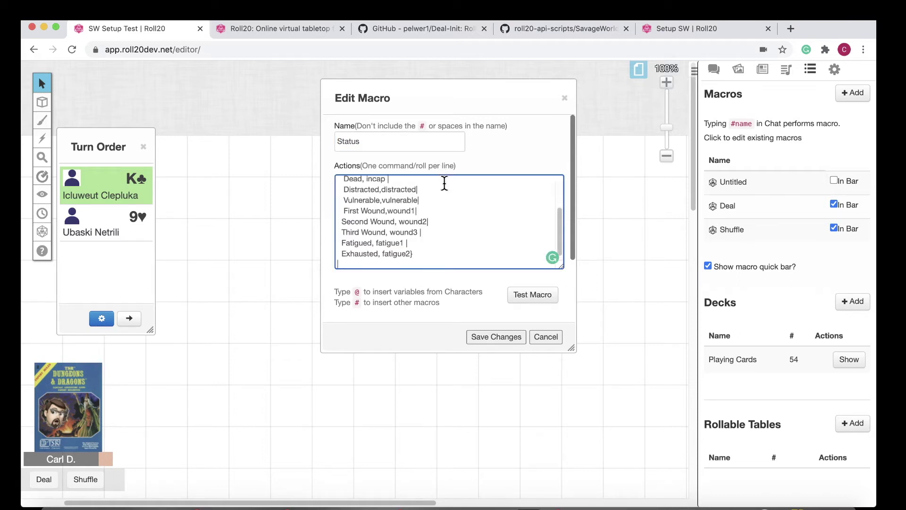
left_click(481, 340)
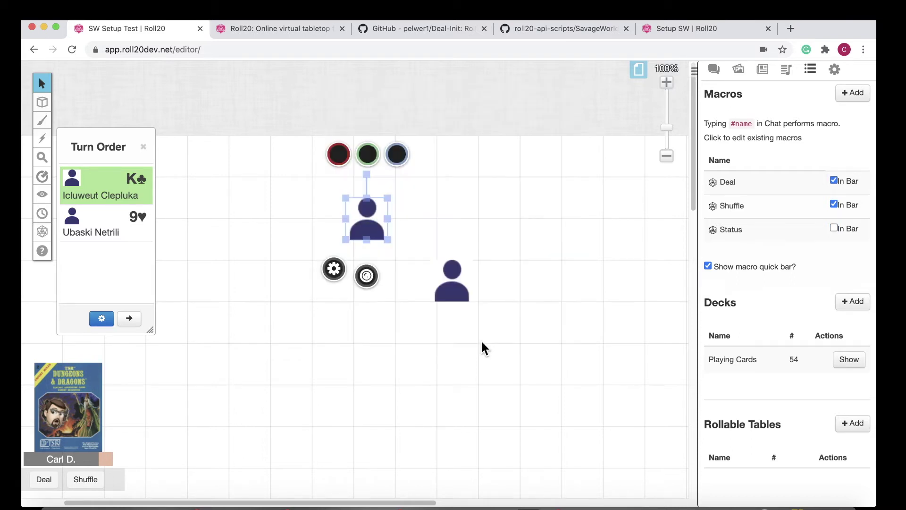
left_click(834, 228)
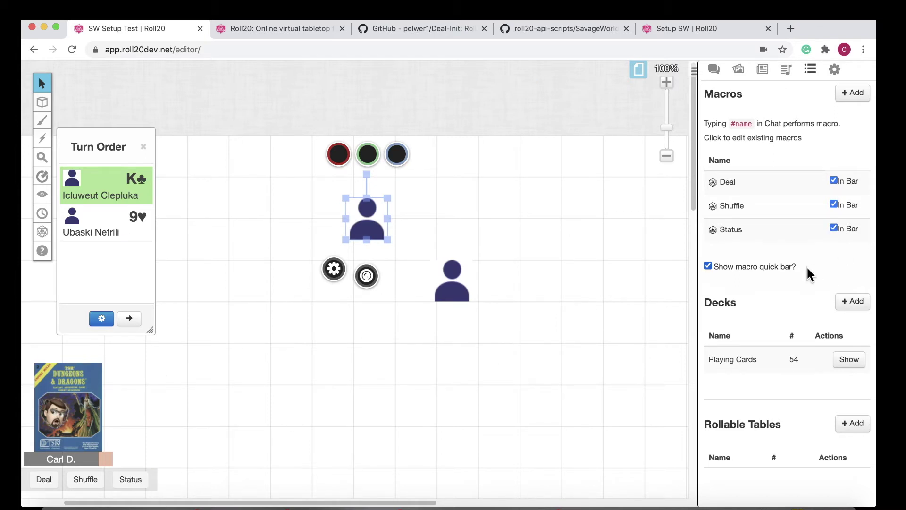
Apply the Shaken status to the lower token on the map with the Status macro, with the chat shown
left_click(453, 291)
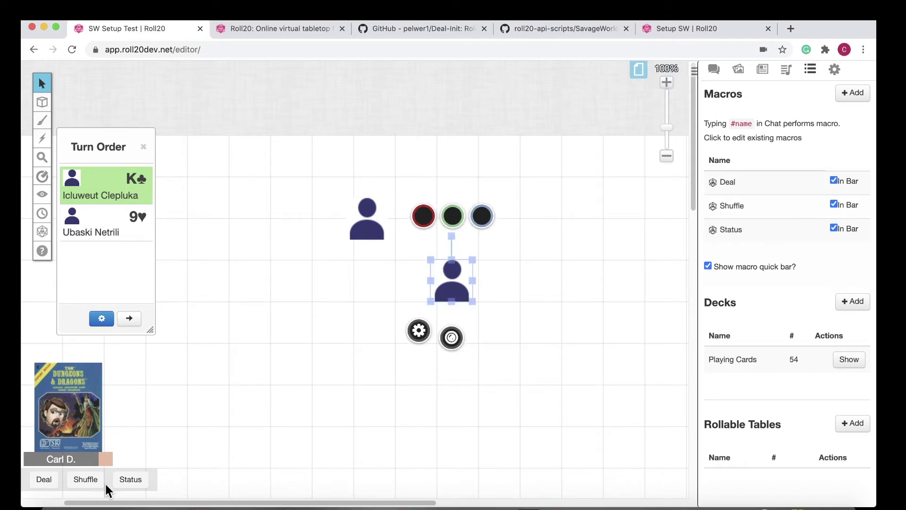
left_click(129, 481)
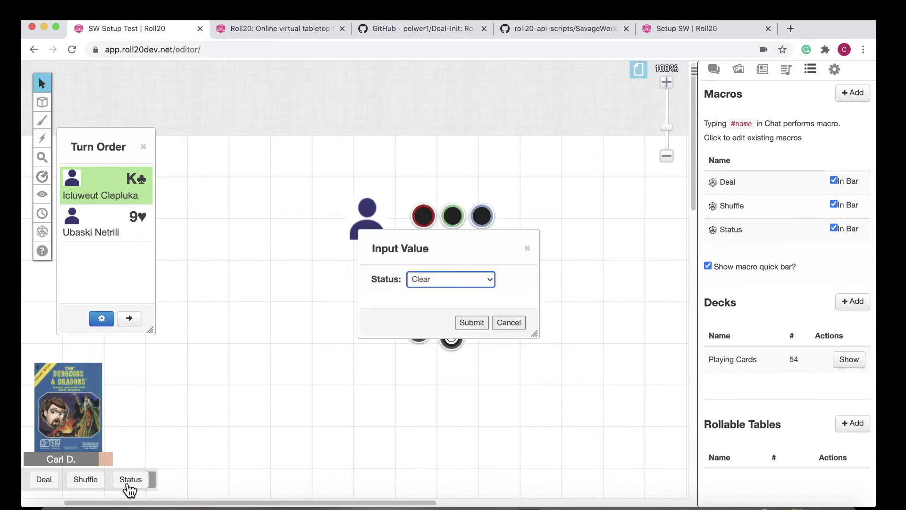
left_click(436, 279)
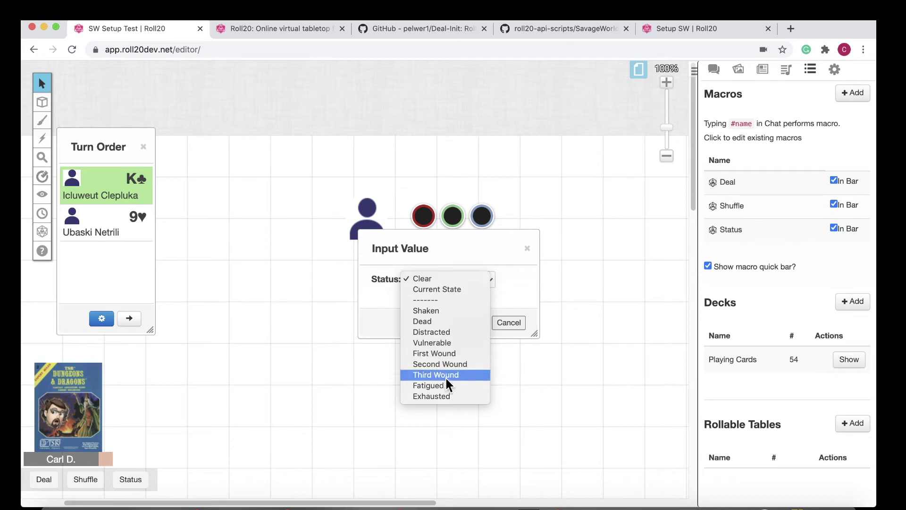
left_click(714, 70)
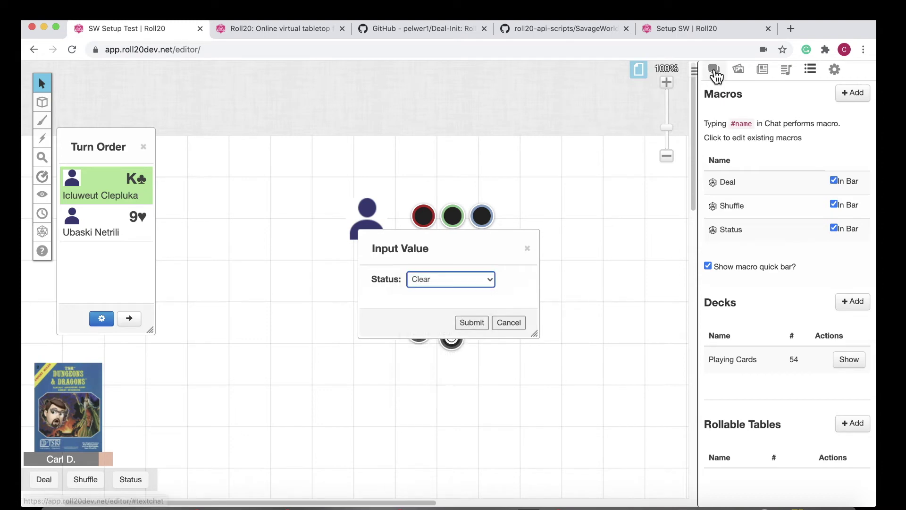
left_click(491, 279)
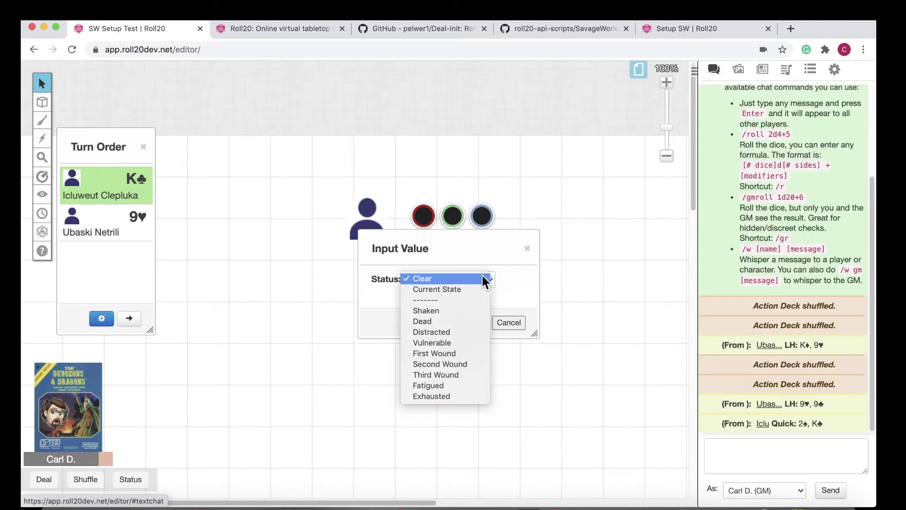
left_click(457, 311)
left_click(474, 324)
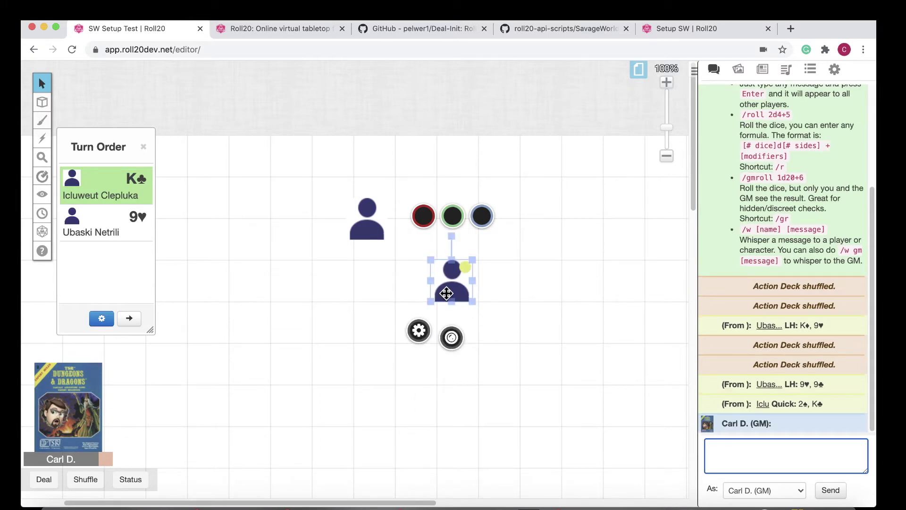
Apply the Third Wound status to the same token with the Status macro
left_click(140, 482)
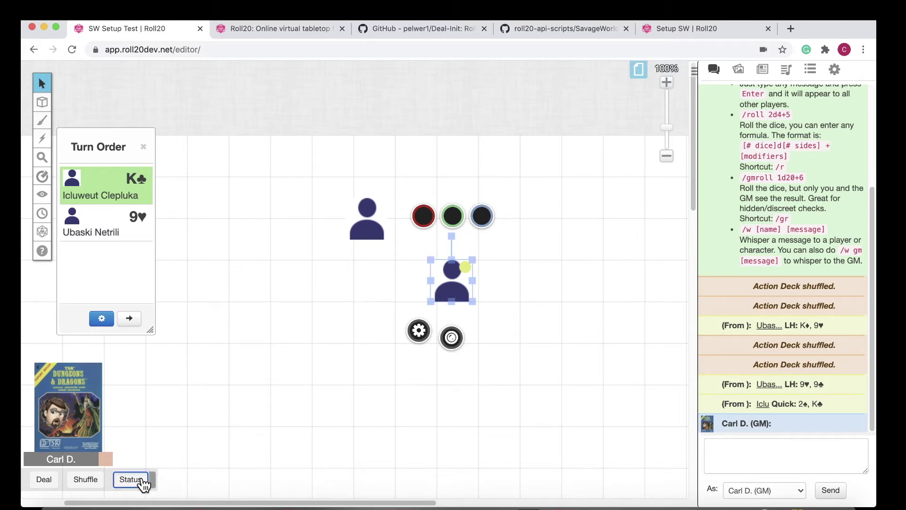
left_click(462, 279)
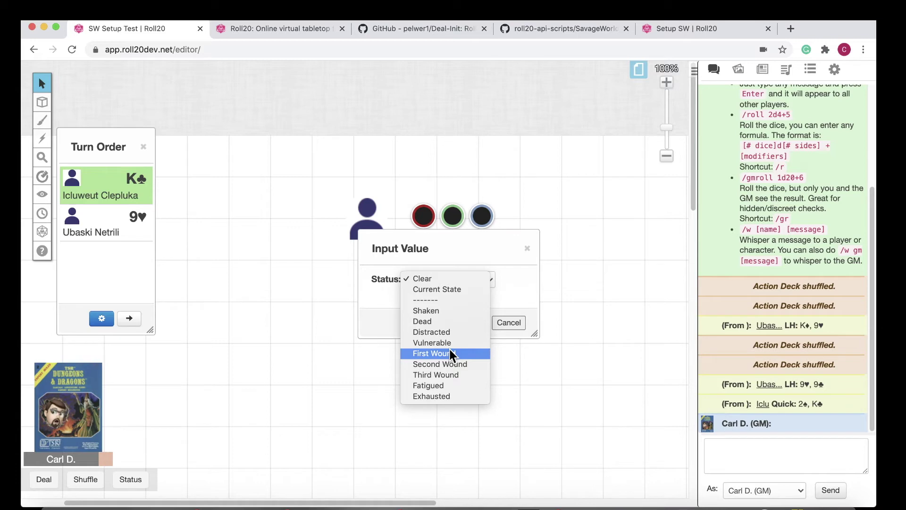
left_click(443, 375)
left_click(464, 322)
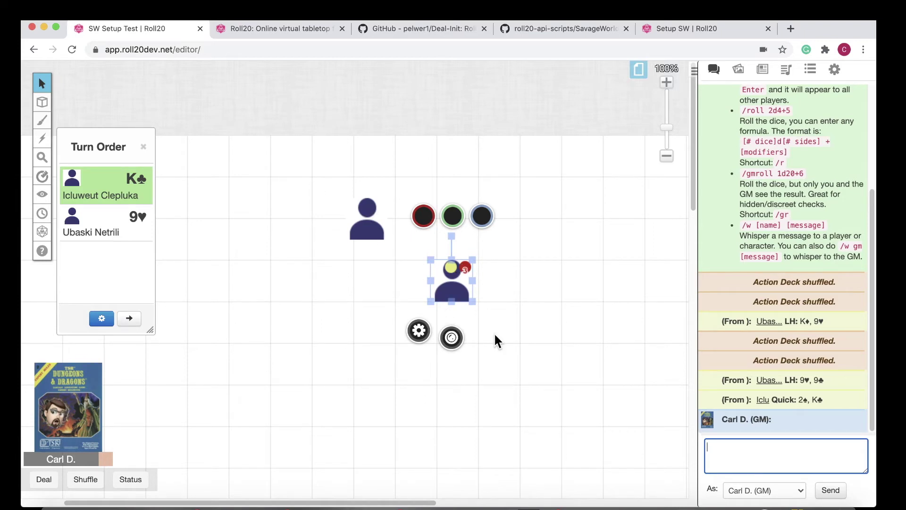
Clear all statuses from the selected lower token with the Status macro, and apply the Distracted status to it
left_click(130, 479)
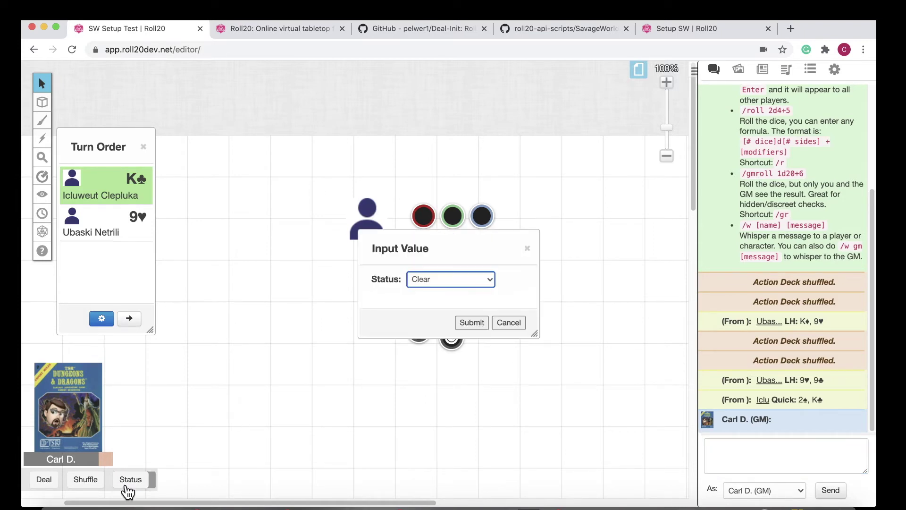
left_click(474, 323)
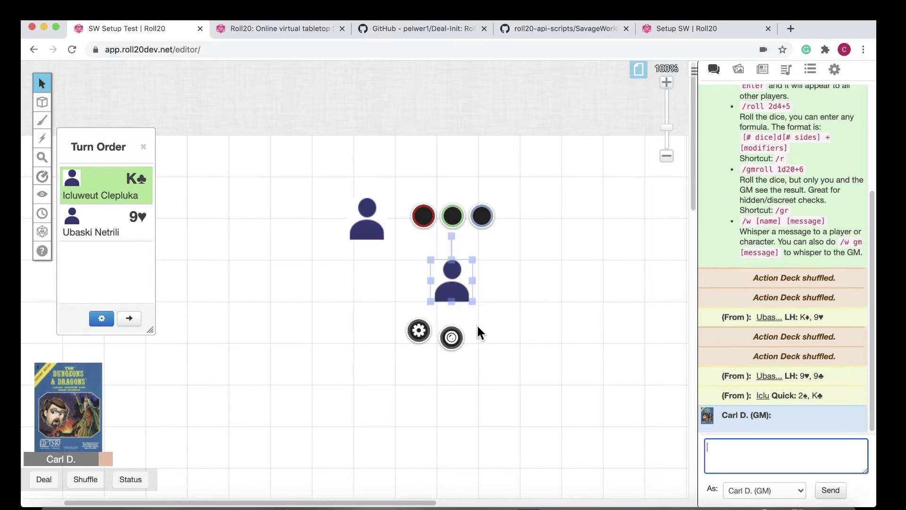
left_click(131, 479)
left_click(460, 280)
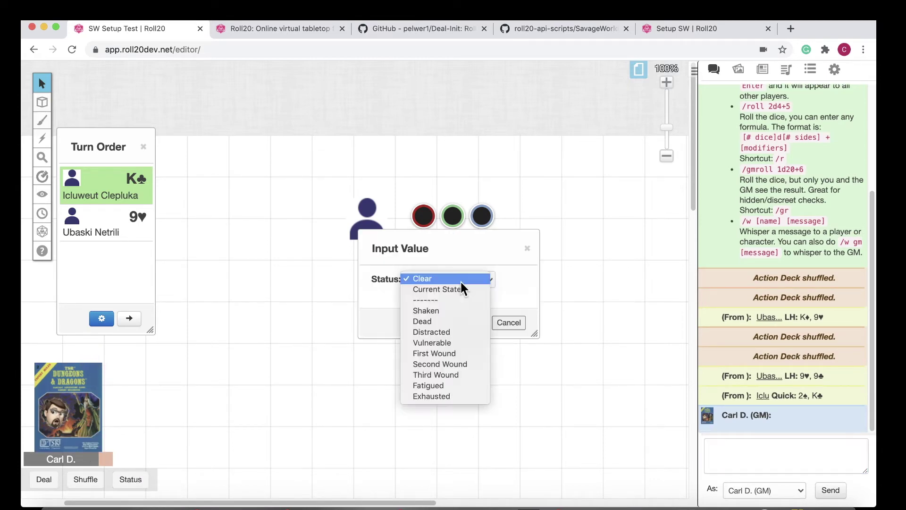
left_click(434, 335)
left_click(472, 322)
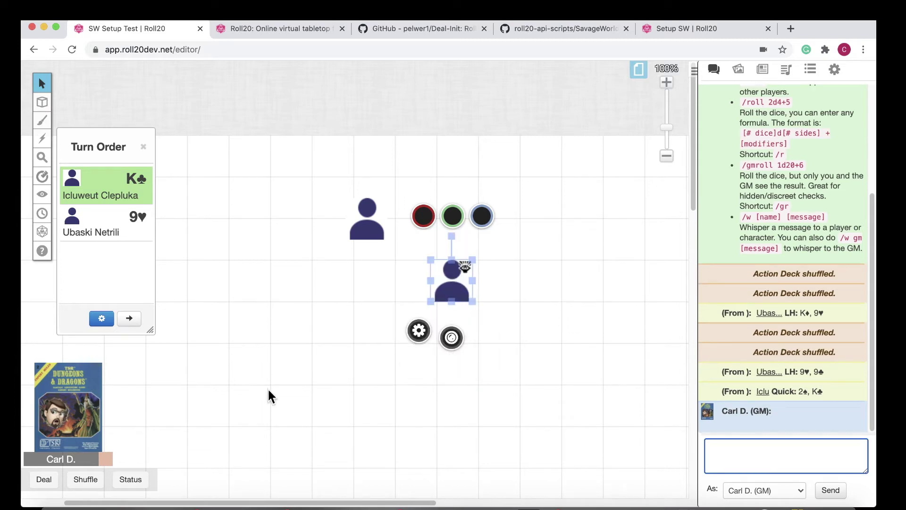
Report the selected token's Current State in the chat with the Status macro
left_click(127, 481)
left_click(437, 278)
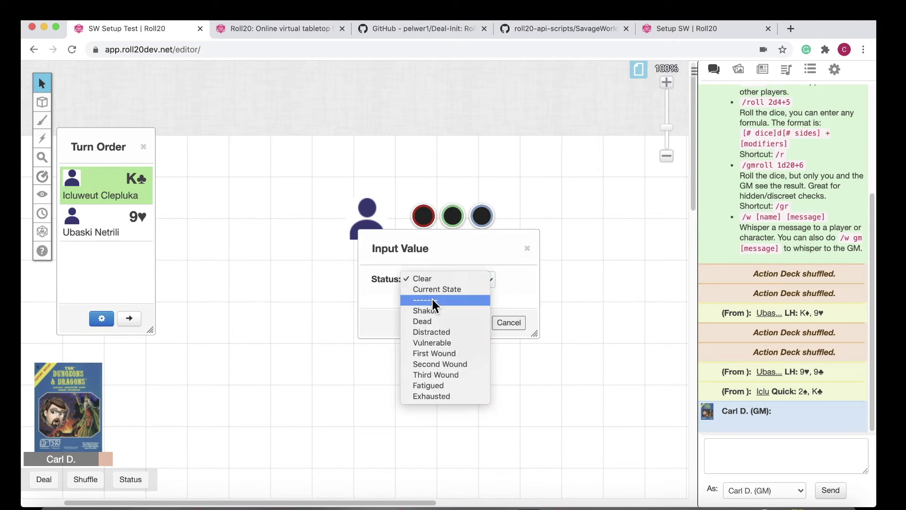
left_click(433, 289)
left_click(477, 323)
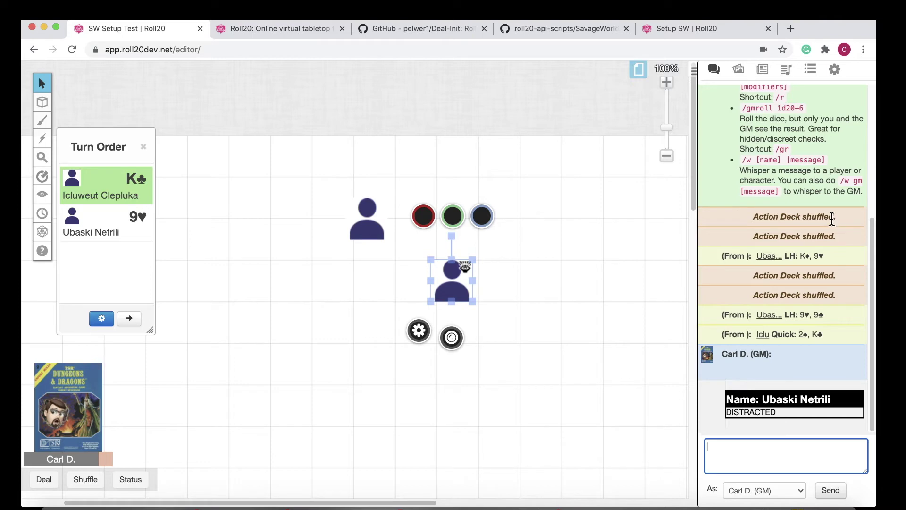
Add a new card deck to the game and name it Bennies
left_click(810, 72)
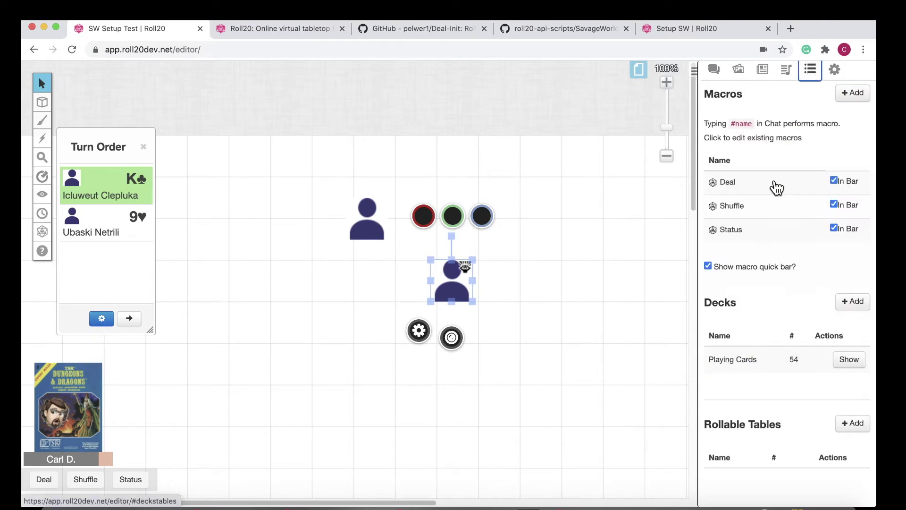
left_click(859, 304)
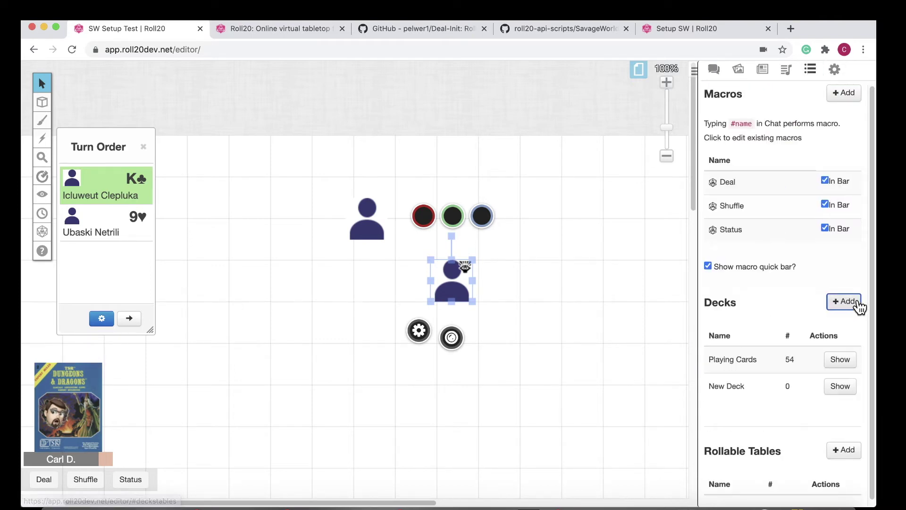
left_click(731, 389)
left_click(375, 141)
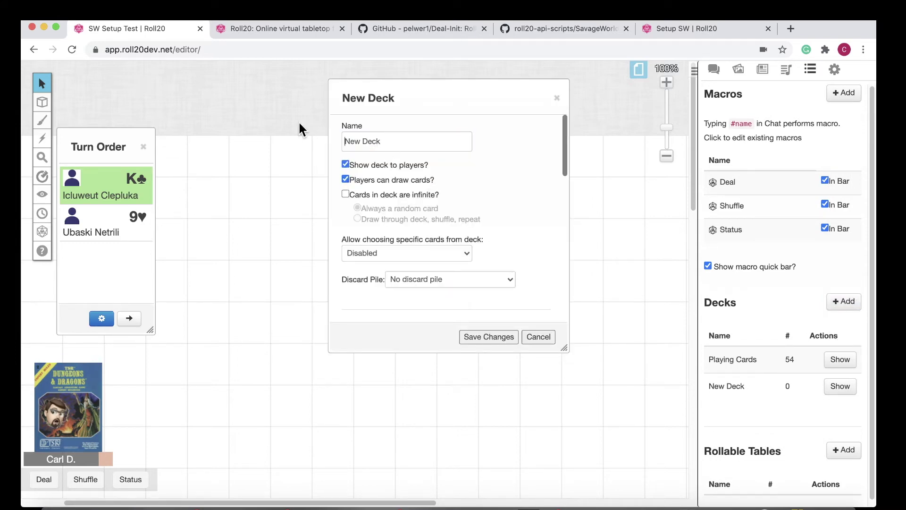
left_click_drag(386, 145, 343, 140)
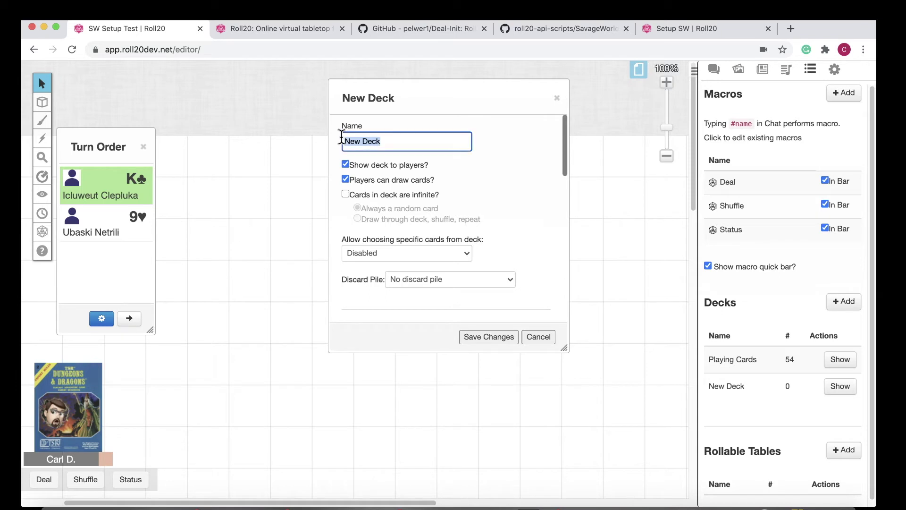
type("Bennies")
Preview bennie_6.png from the SW Roll20 folder in Finder and use it as the Bennies deck's required card backing
scroll(527, 261, "down", 5)
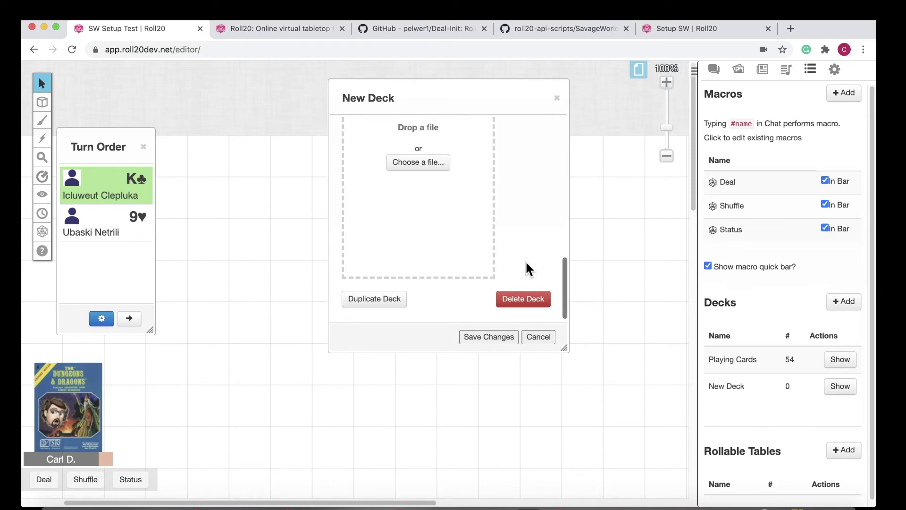
scroll(478, 210, "up", 3)
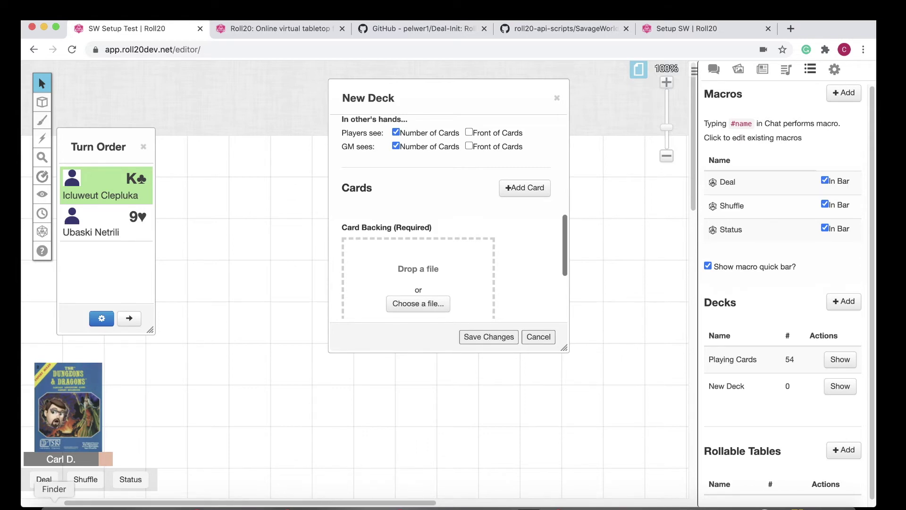
left_click(61, 508)
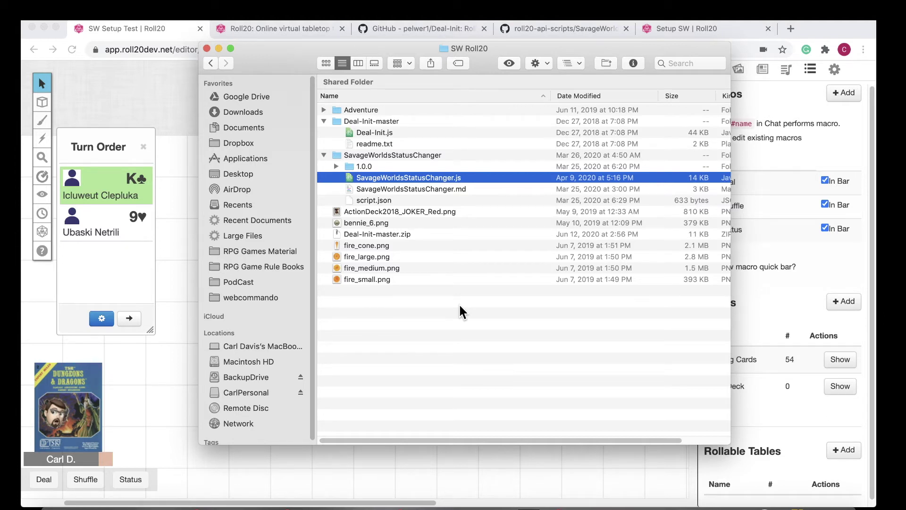
left_click(410, 222)
key("space")
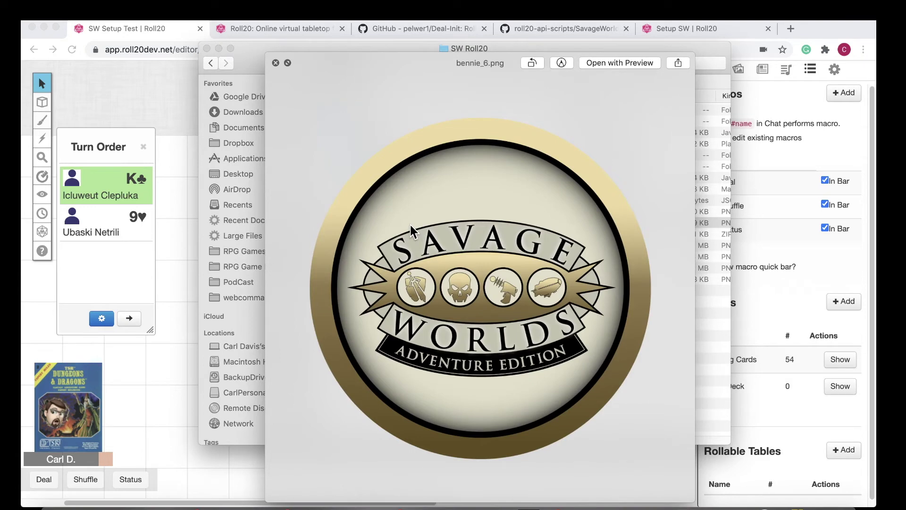
key("space")
left_click_drag(409, 223, 409, 283)
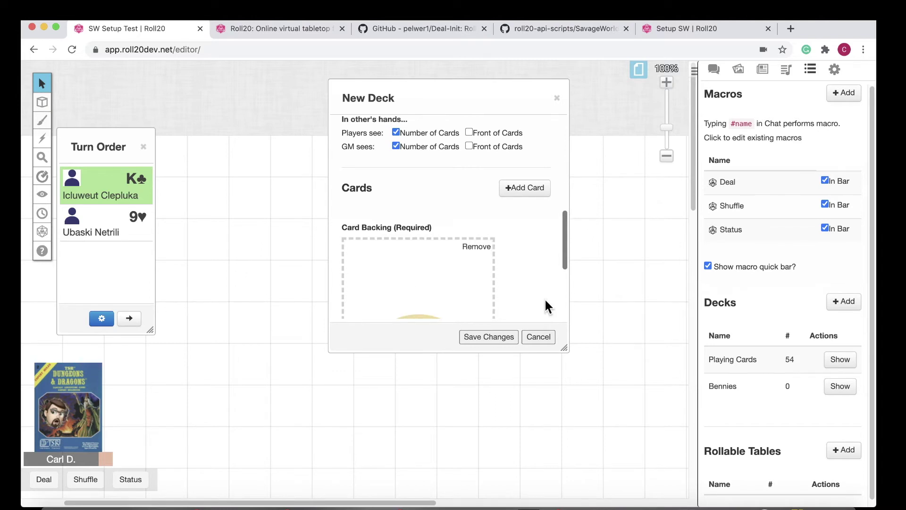
Make the cards in the Bennies deck infinite with Always a random card, and save the deck
scroll(500, 300, "up", 1)
scroll(500, 300, "down", 4)
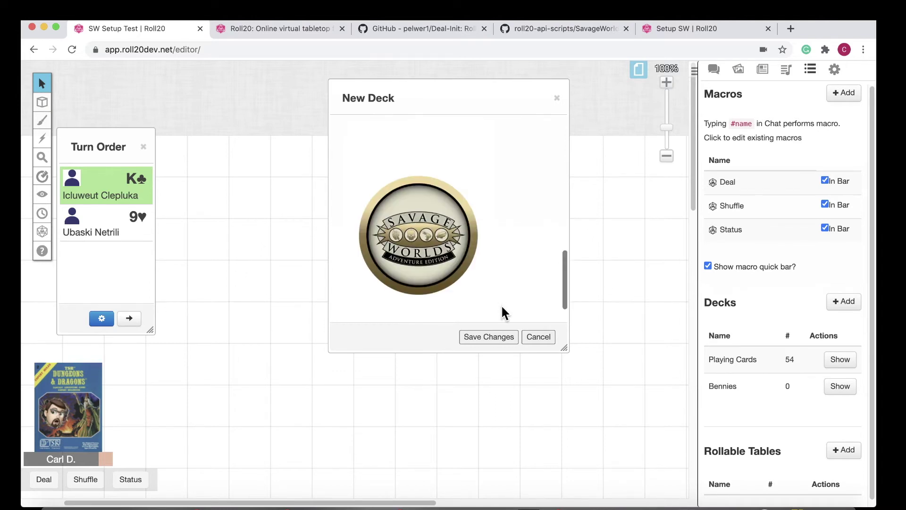
scroll(506, 188, "up", 5)
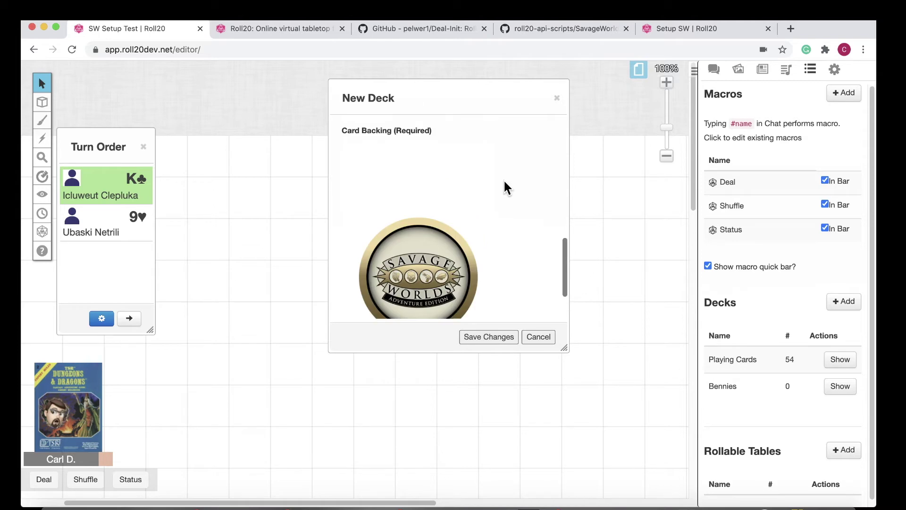
scroll(504, 183, "down", 4)
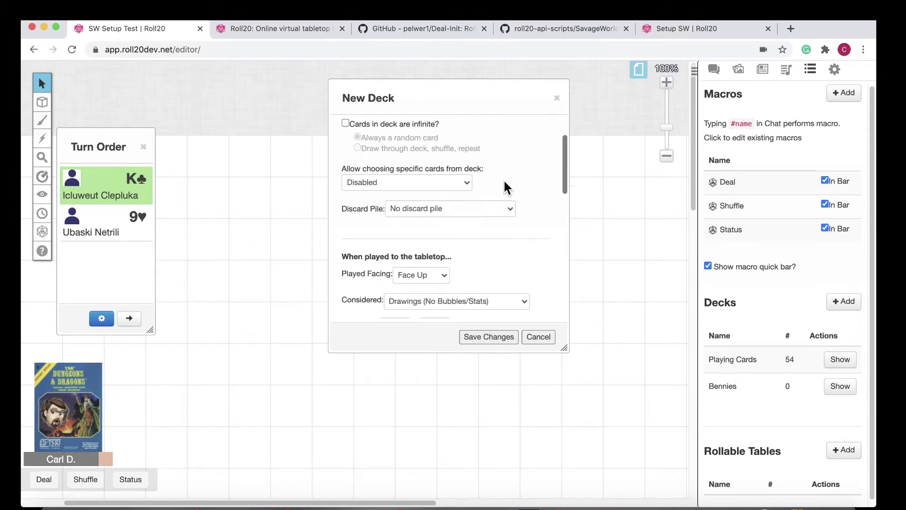
scroll(504, 185, "down", 1)
scroll(503, 186, "up", 3)
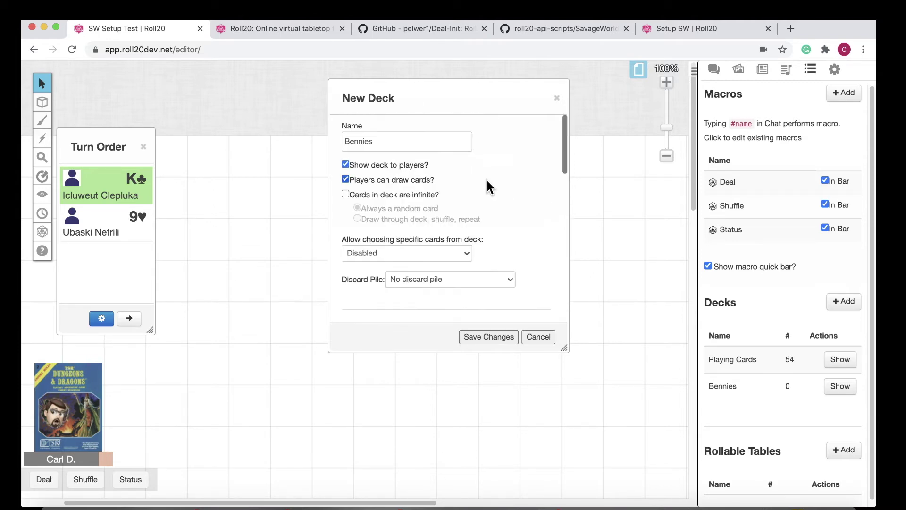
left_click(346, 195)
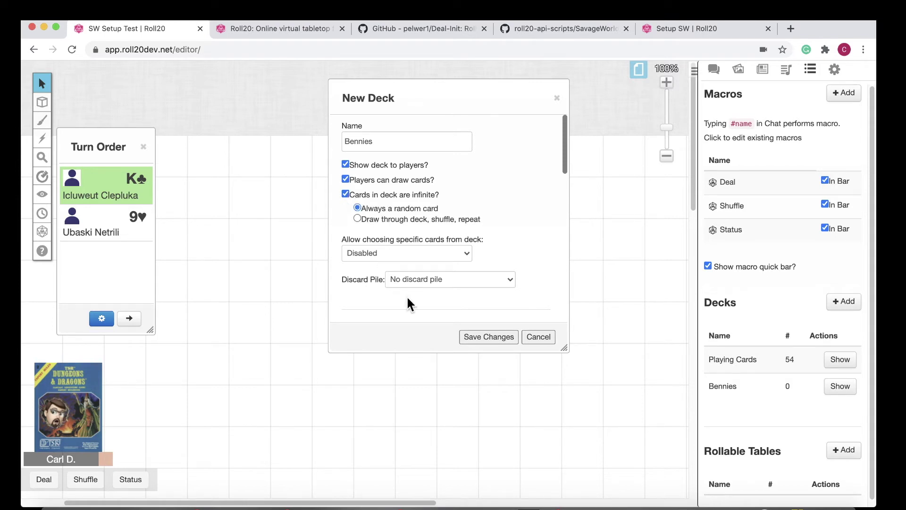
scroll(434, 265, "down", 3)
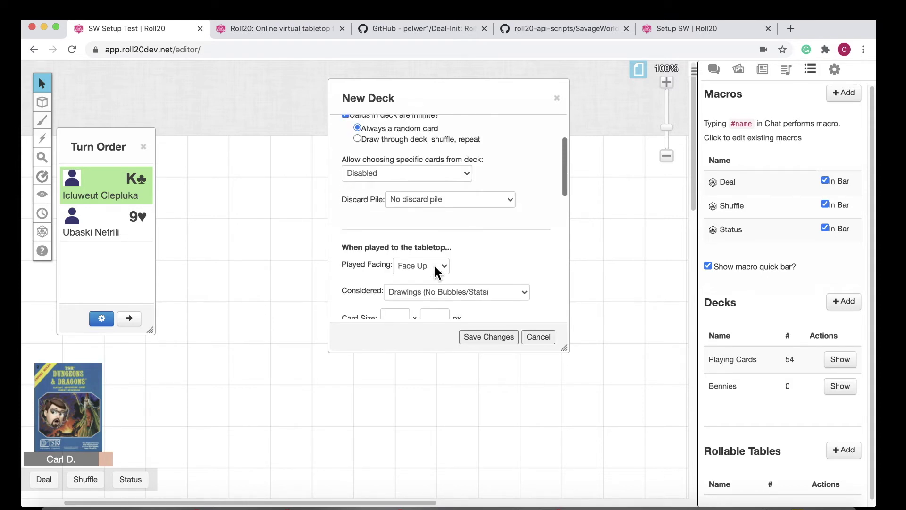
scroll(434, 264, "down", 5)
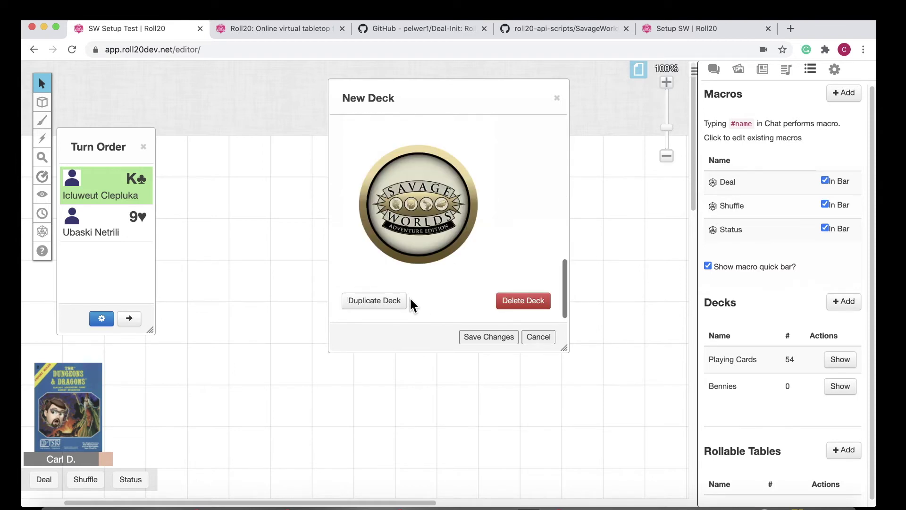
left_click(483, 338)
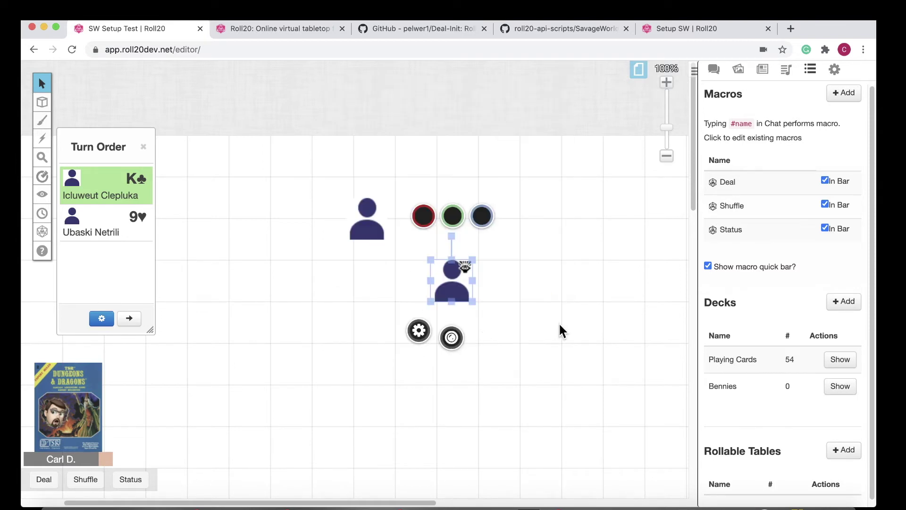
Reopen the Bennies deck and add a new card with bennie_6.png from the SW Roll20 folder in Finder as its image
left_click(743, 390)
scroll(529, 238, "down", 5)
scroll(527, 236, "down", 2)
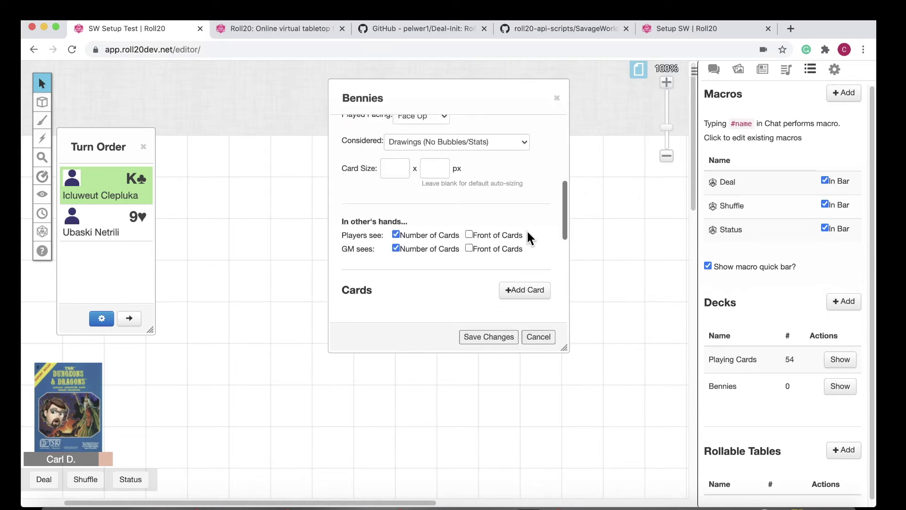
left_click(539, 273)
left_click(449, 283)
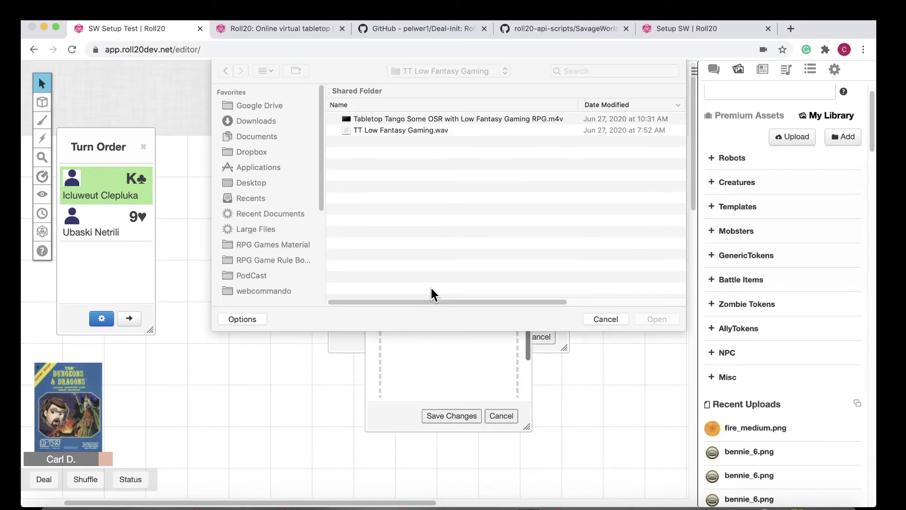
left_click(594, 319)
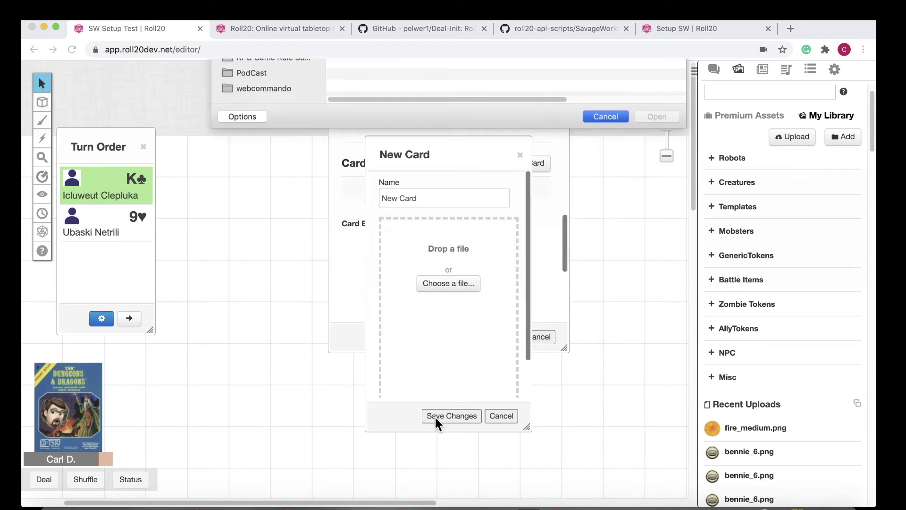
left_click(52, 503)
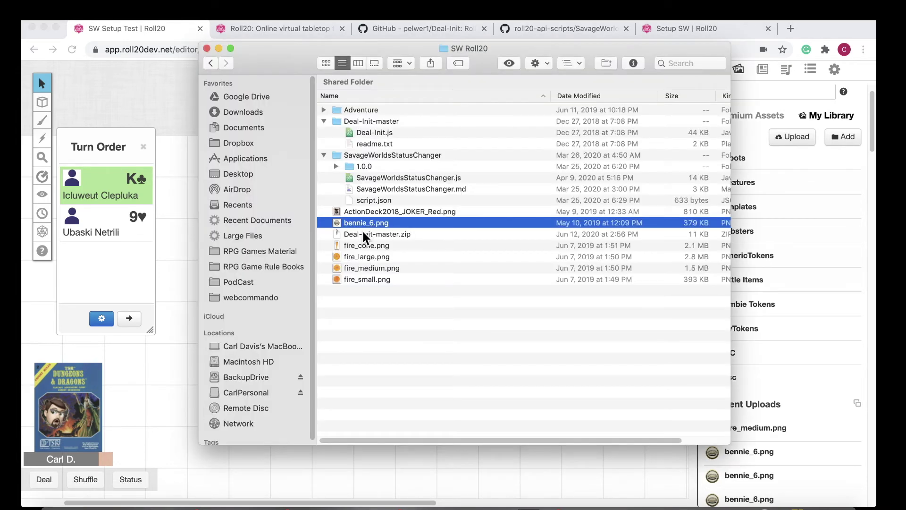
left_click_drag(362, 222, 417, 350)
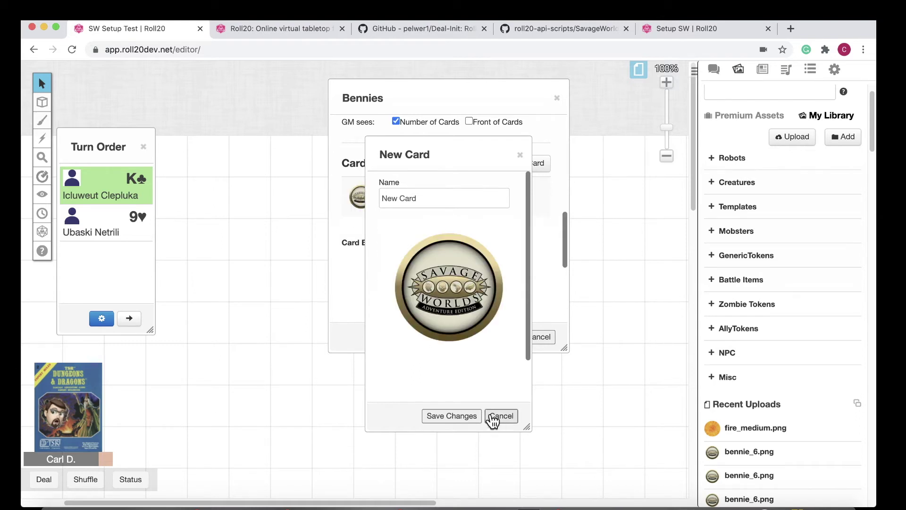
Name the new card Benny, and save both the card and the Bennies deck
left_click_drag(417, 198, 233, 177)
type("Benn")
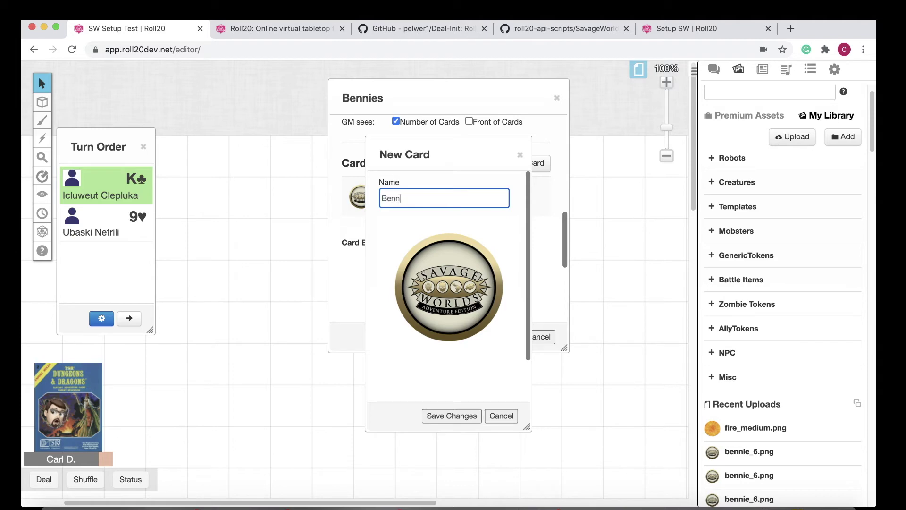
type("y")
left_click(438, 418)
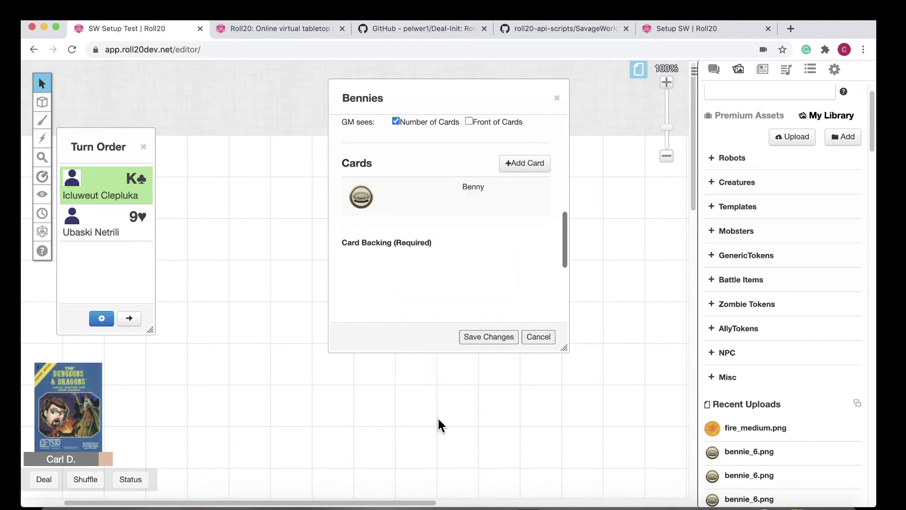
left_click(501, 338)
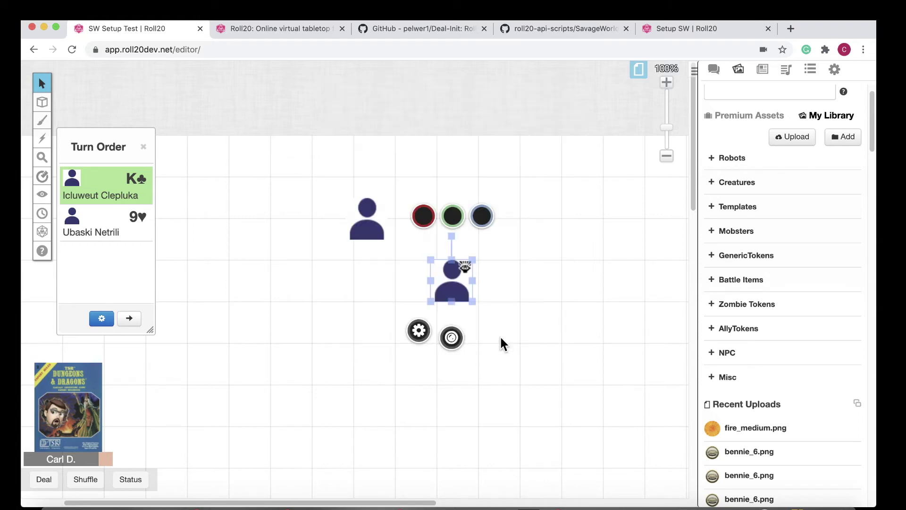
scroll(758, 355, "down", 10)
scroll(759, 355, "up", 10)
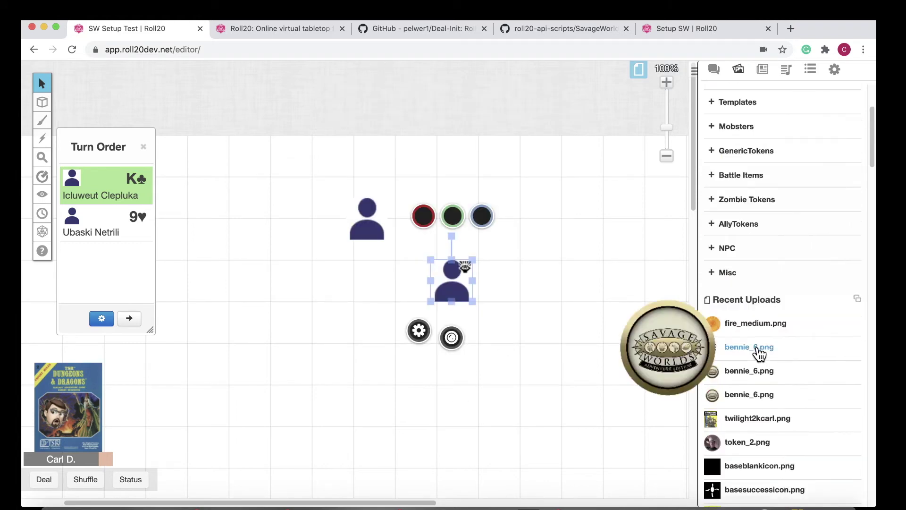
left_click(765, 80)
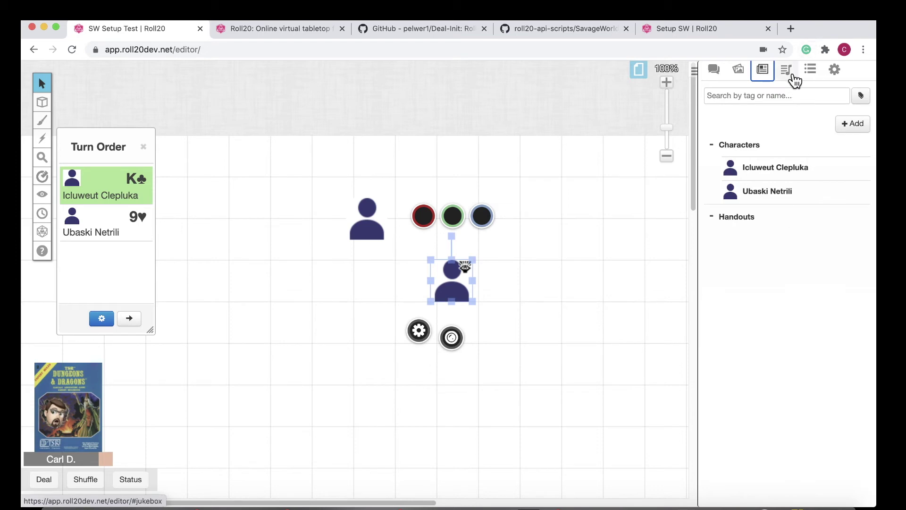
left_click(786, 72)
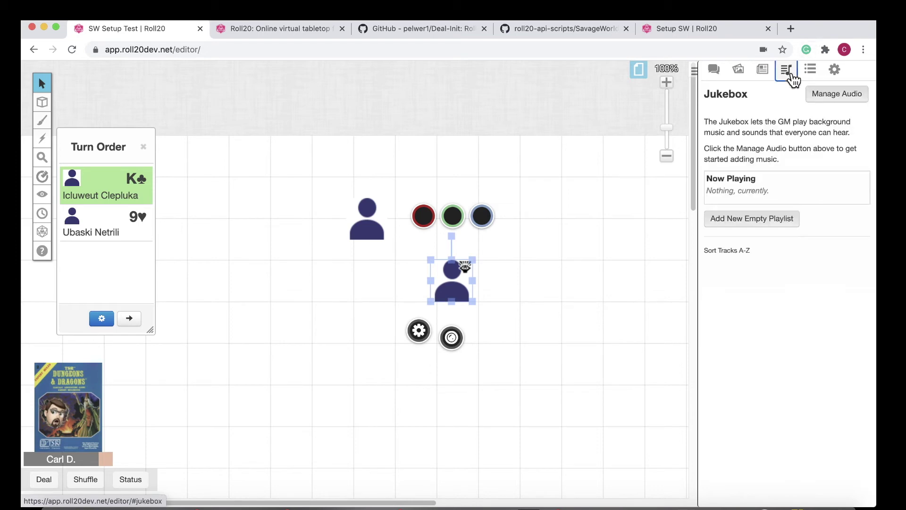
left_click(745, 71)
left_click(756, 75)
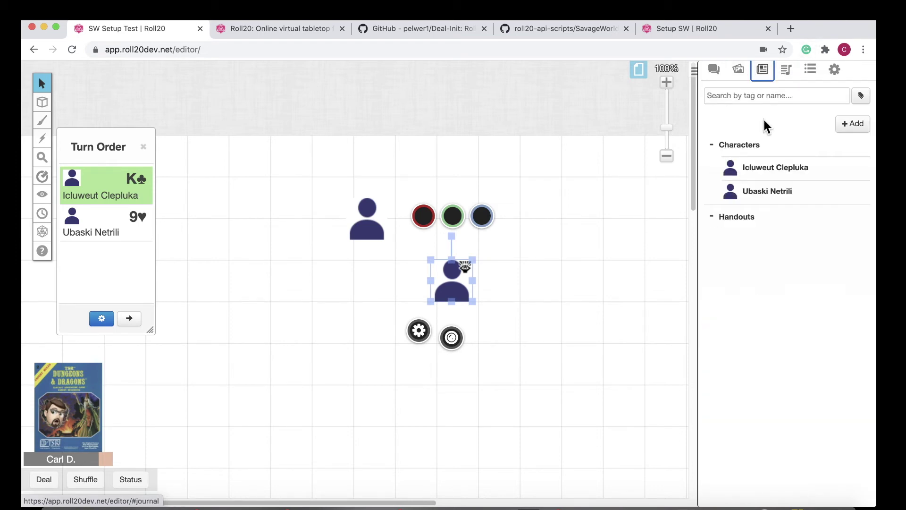
Show the Bennies deck on the tabletop, close the Turn Order window, and deal one Benny to the player's hand
left_click(811, 77)
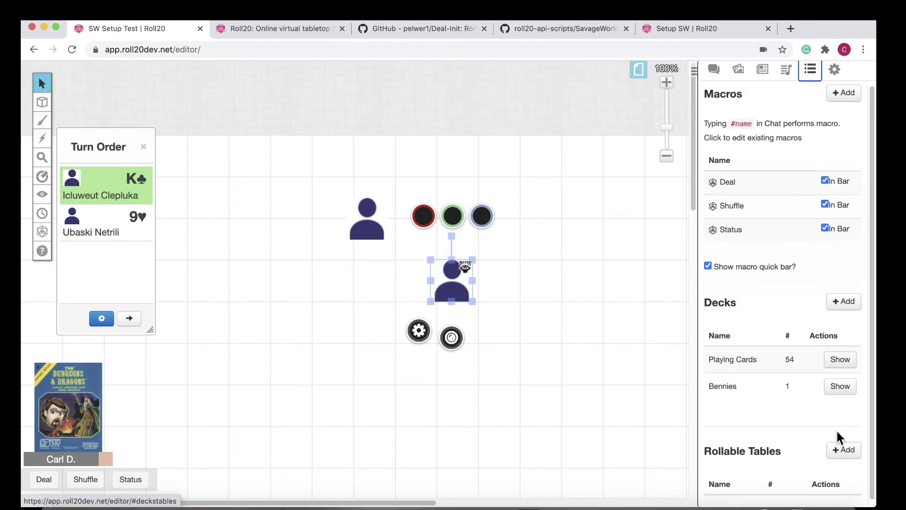
left_click(836, 394)
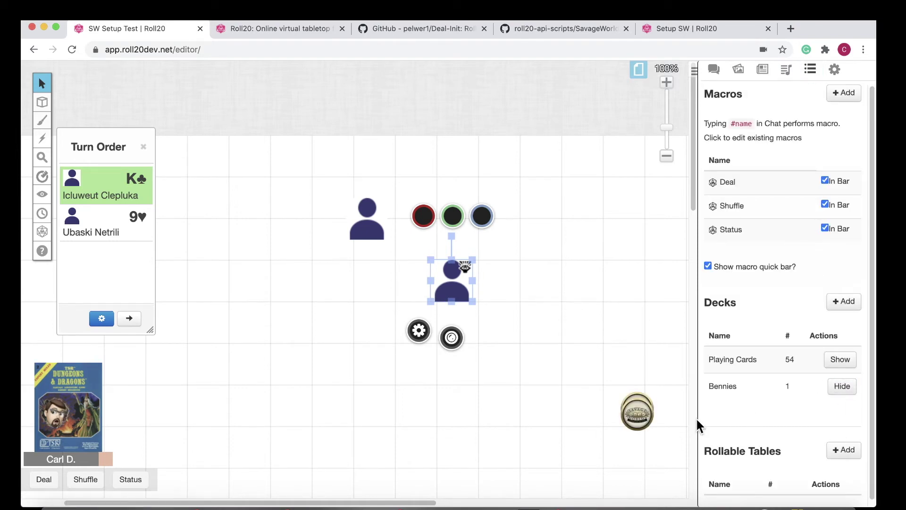
mouse_move(638, 396)
left_click(145, 150)
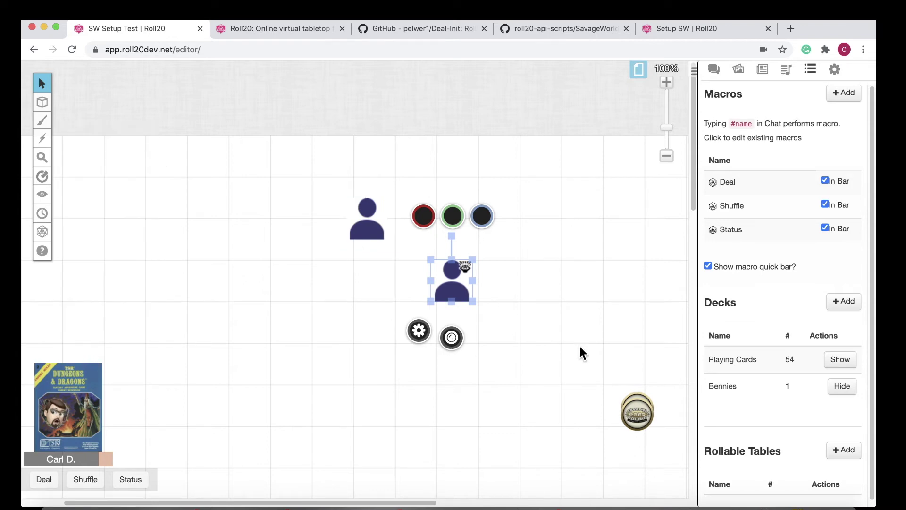
left_click_drag(635, 409, 93, 389)
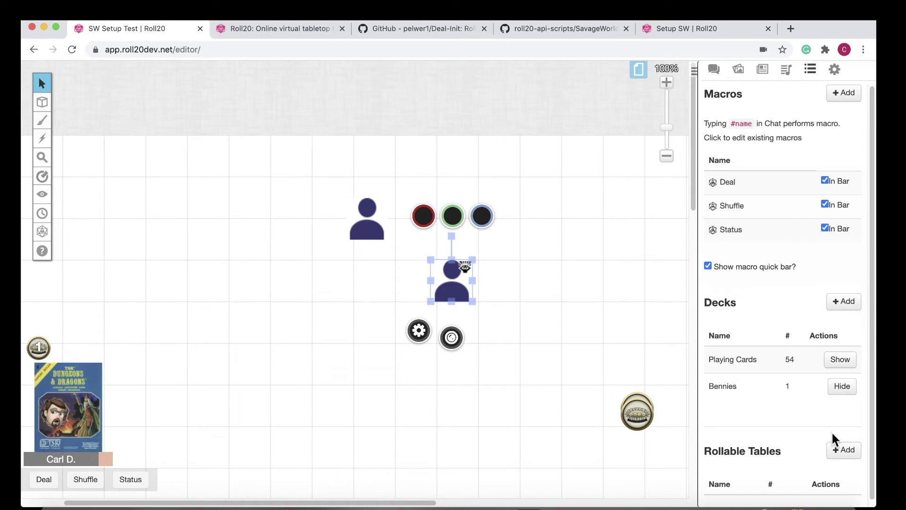
Look at the Bennies deck's options for dealing multiple cards, and leave them without dealing
mouse_move(664, 417)
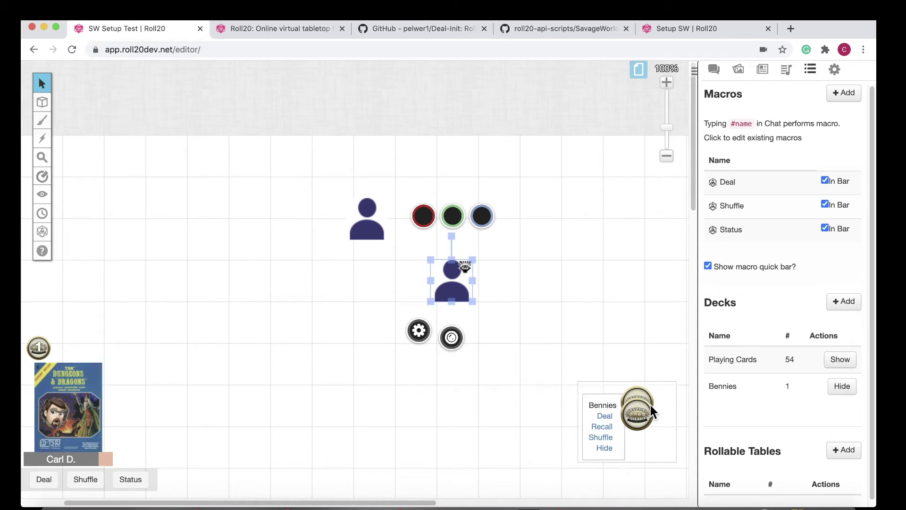
left_click(609, 416)
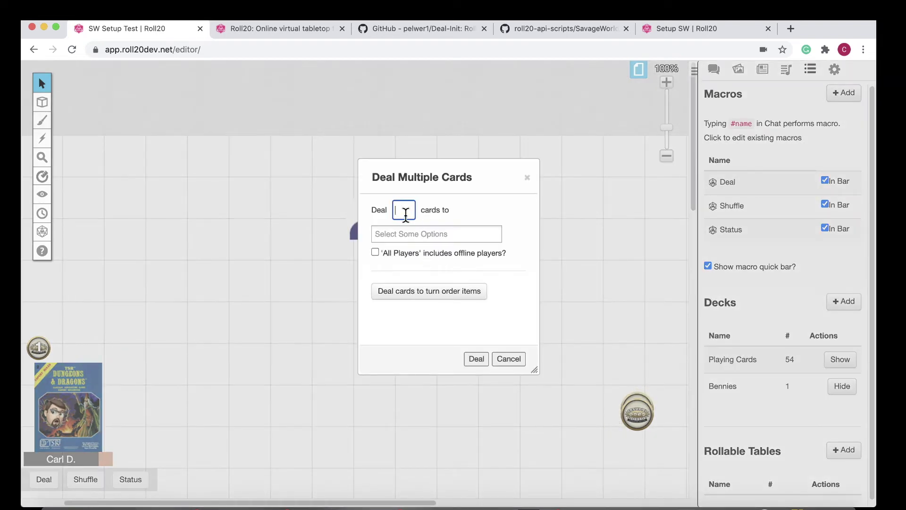
left_click(504, 363)
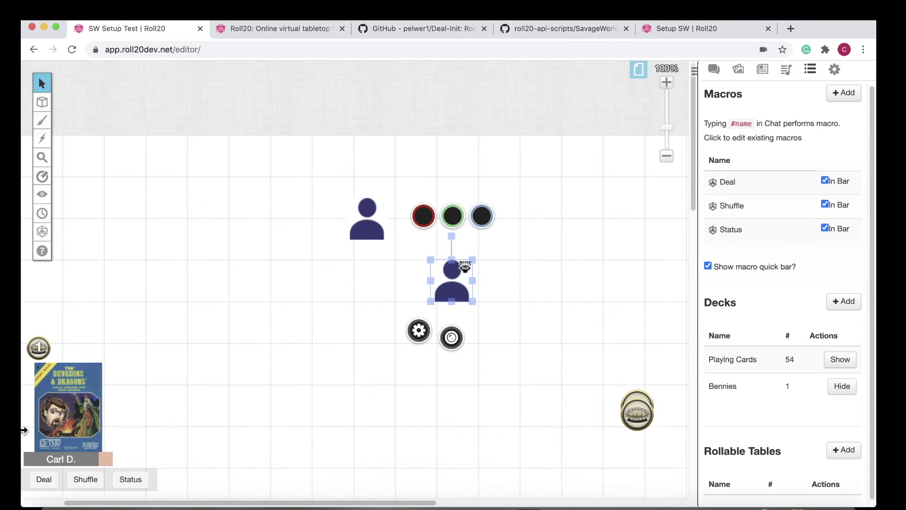
Play the Benny from the player's hand onto the map, and delete it to spend it
left_click(39, 348)
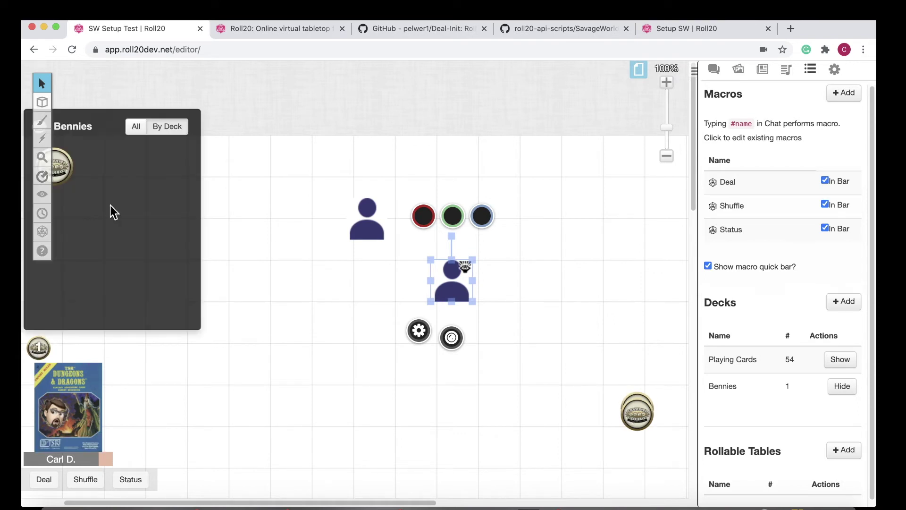
left_click_drag(69, 167, 322, 319)
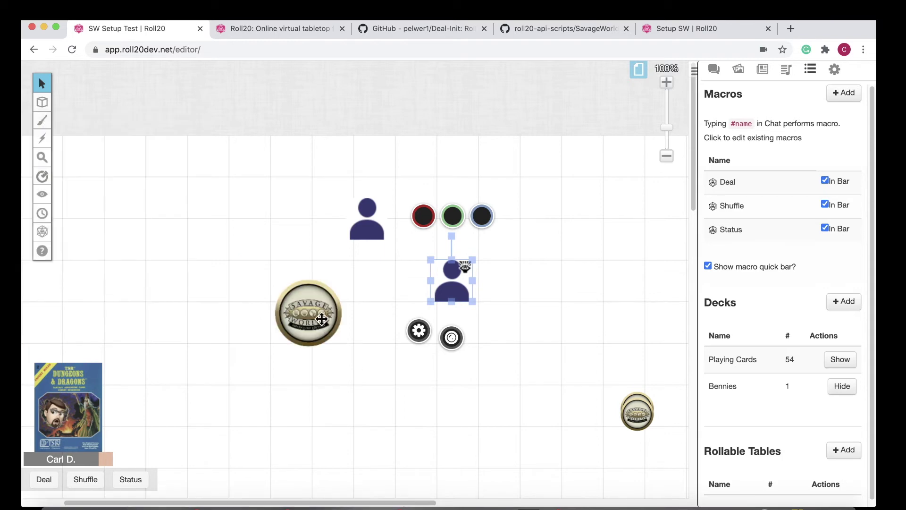
left_click(317, 312)
key("Delete")
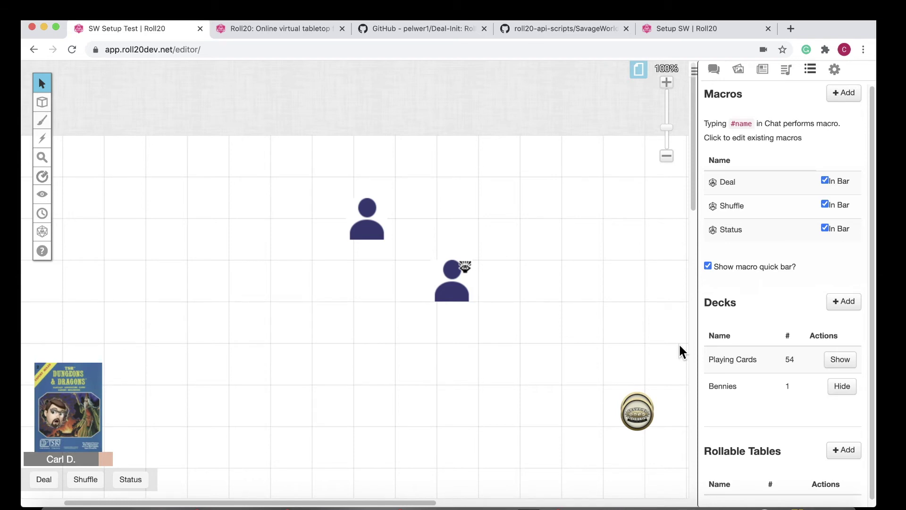
Switch to Finder and preview Adventure_Deck_02.png from the Adventure folder in SW Roll20
left_click(54, 507)
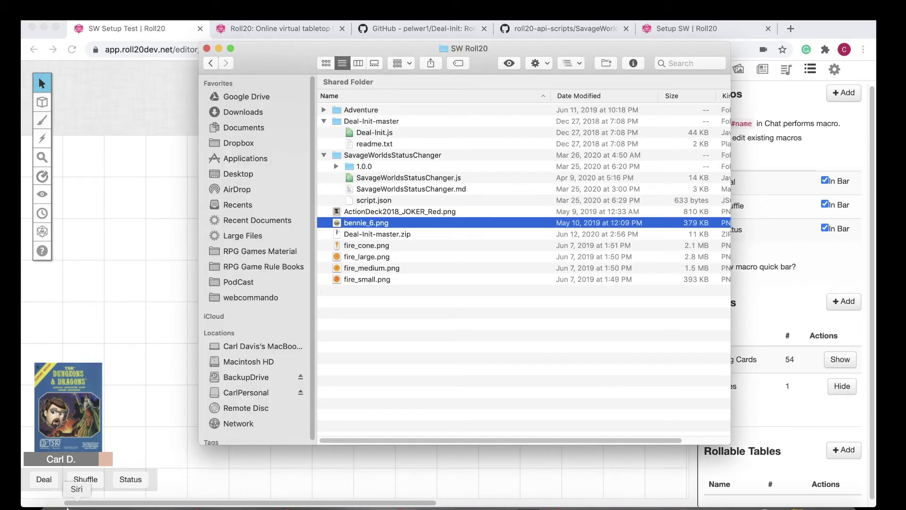
left_click(324, 110)
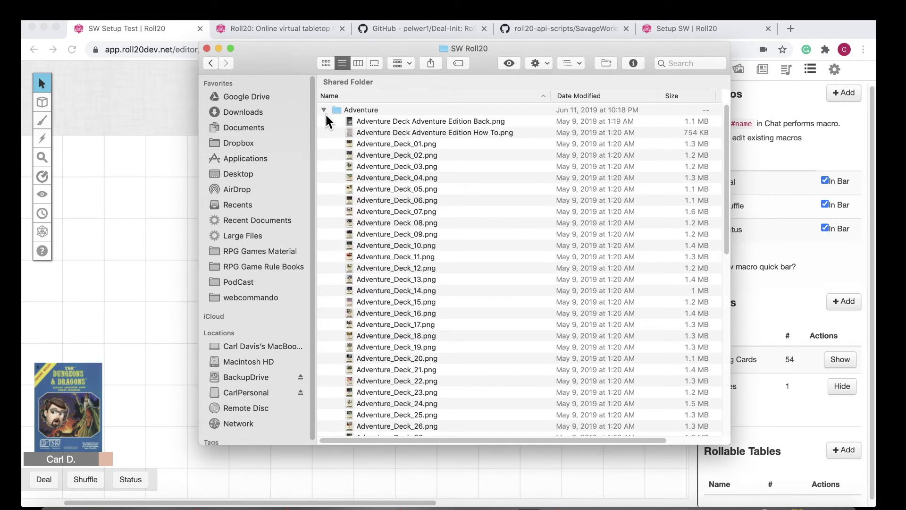
left_click(377, 156)
key("space")
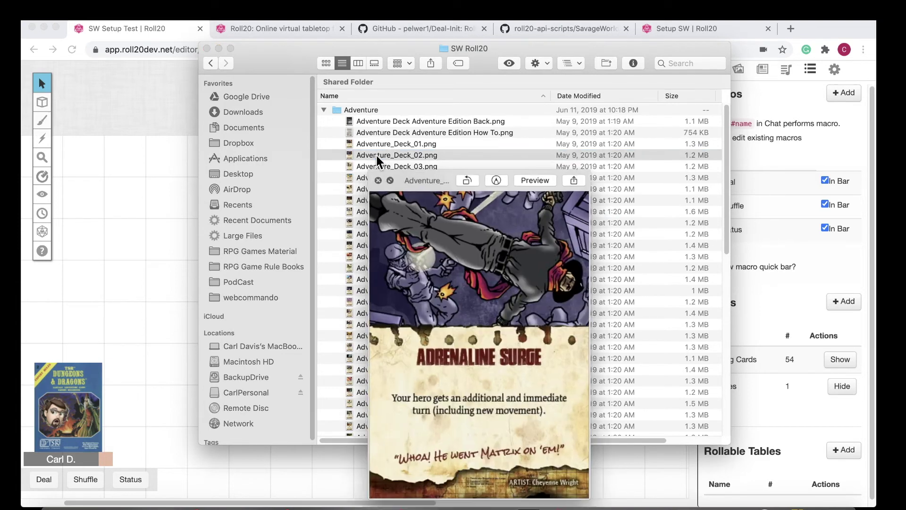
key("space")
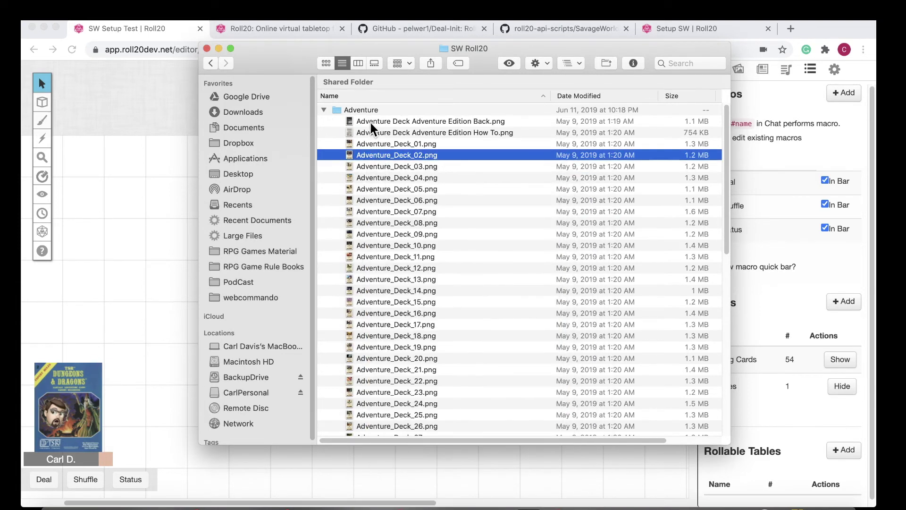
left_click(324, 110)
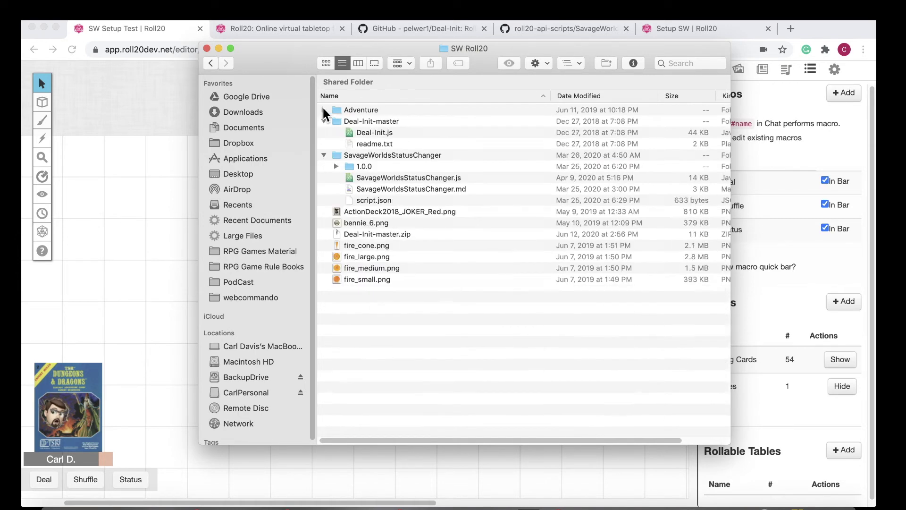
Switch back to Roll20, duplicate the Playing Cards deck, and save the changes
left_click(153, 209)
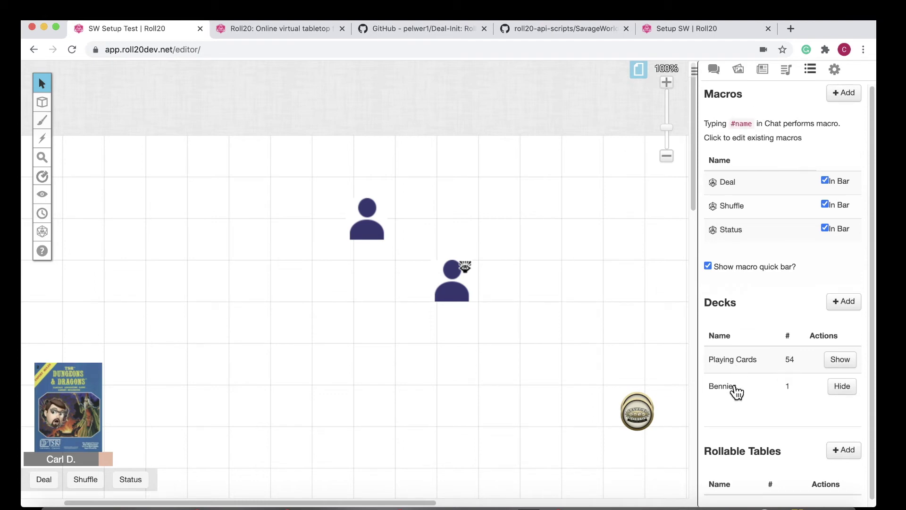
left_click(737, 363)
scroll(482, 213, "down", 20)
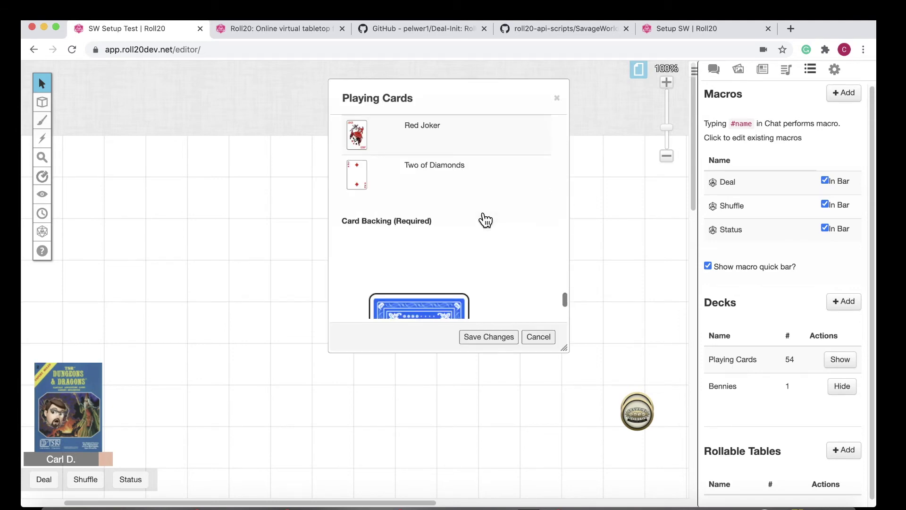
scroll(484, 217, "down", 4)
left_click(401, 305)
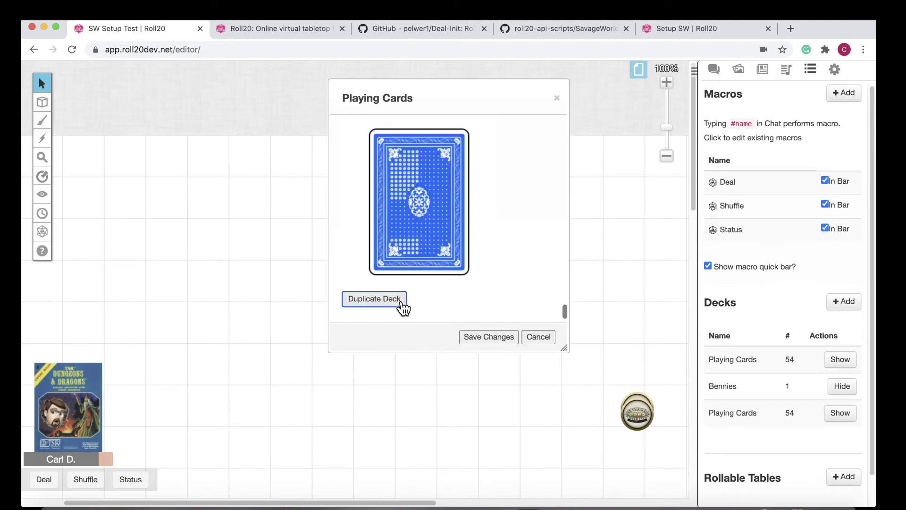
left_click(514, 337)
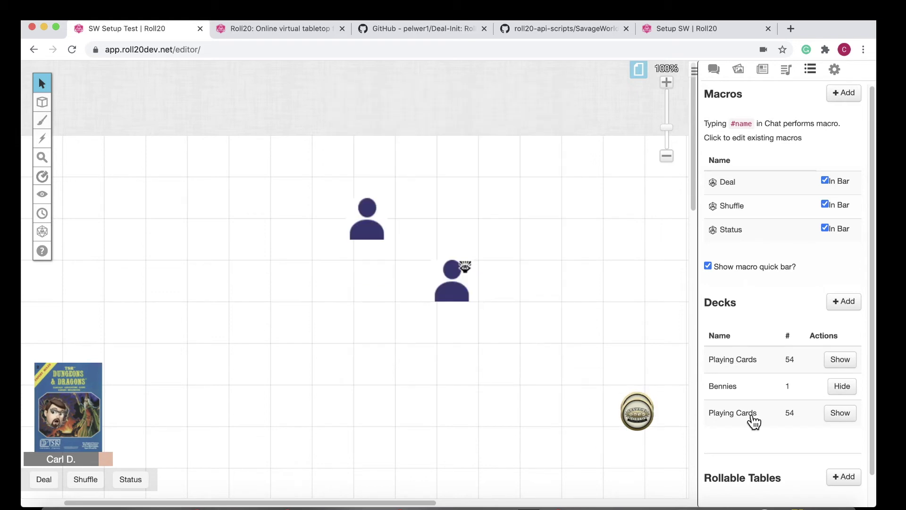
Show both Playing Cards decks on the tabletop to compare them, and hide the duplicate deck
left_click(834, 415)
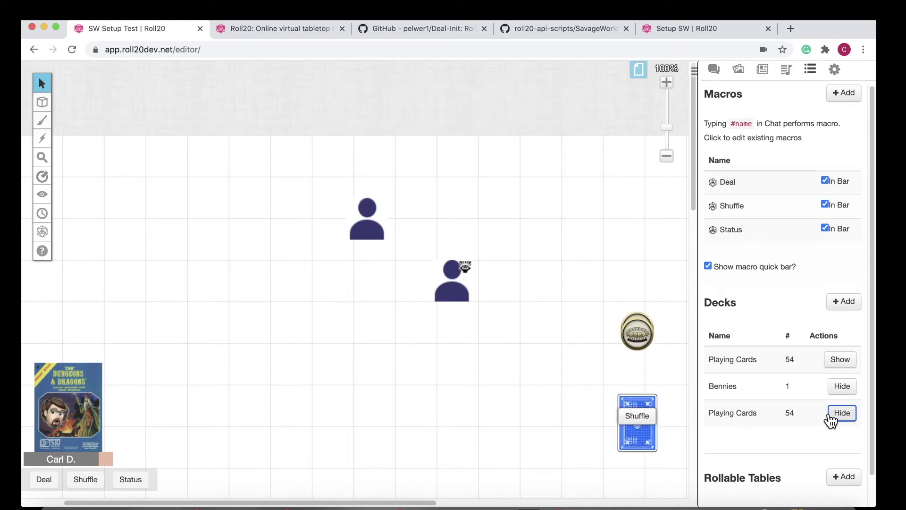
left_click(832, 363)
mouse_move(648, 400)
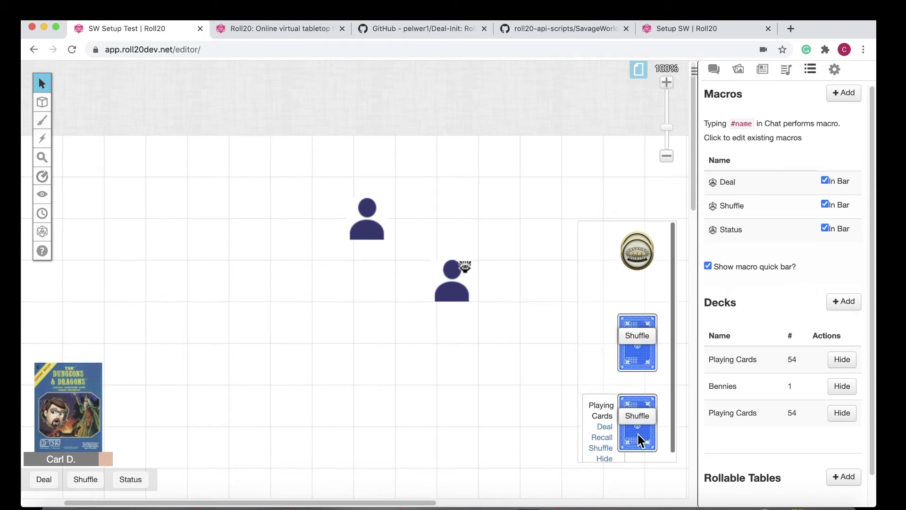
mouse_move(647, 372)
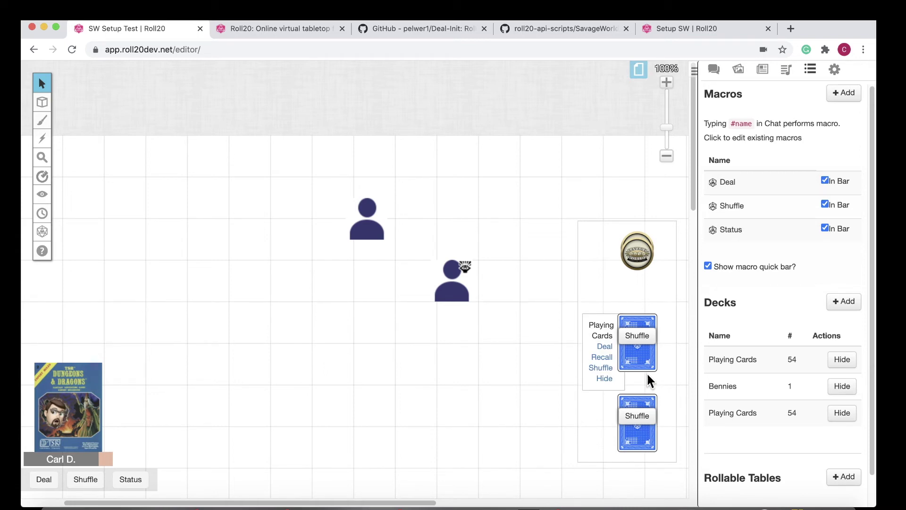
left_click(850, 419)
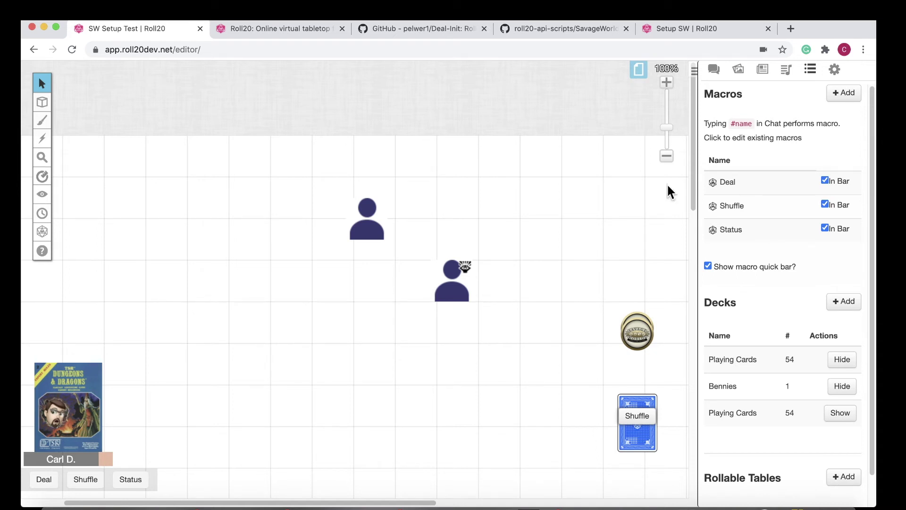
Add a new journal character named Blast Template and save it
left_click(745, 75)
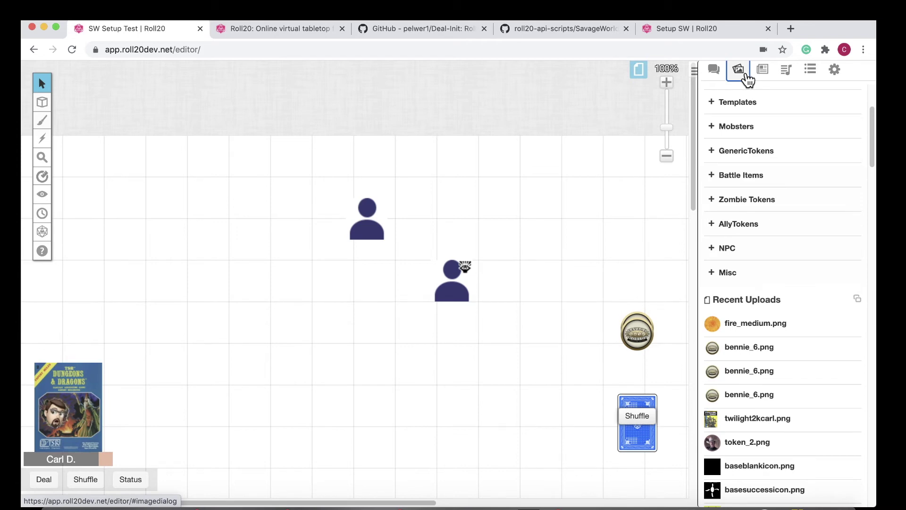
left_click(767, 78)
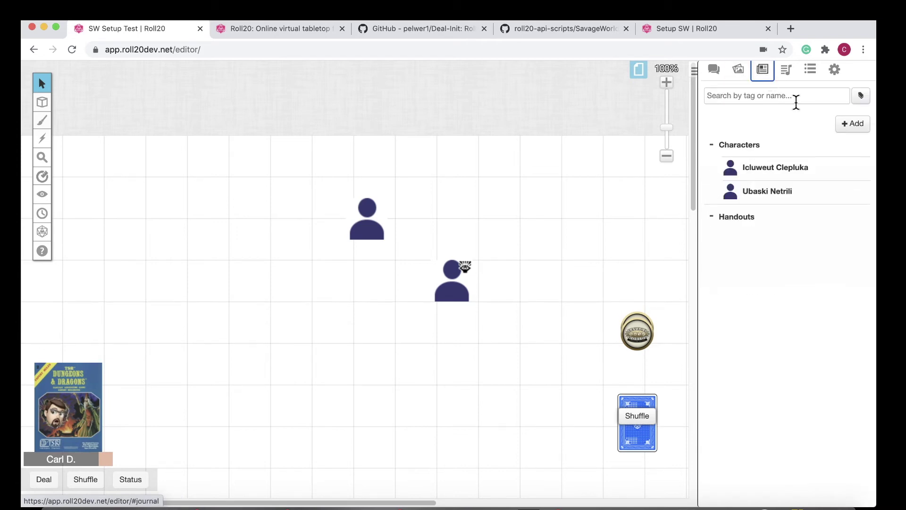
left_click(852, 125)
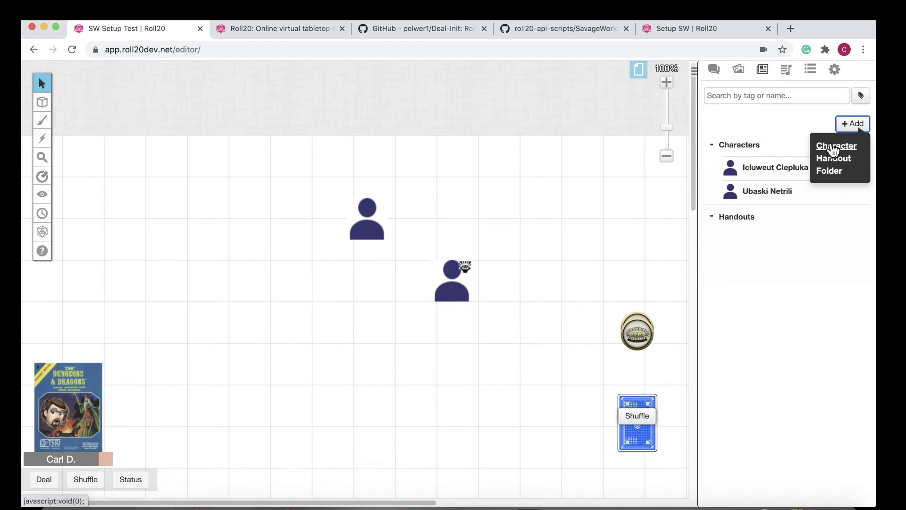
left_click(833, 151)
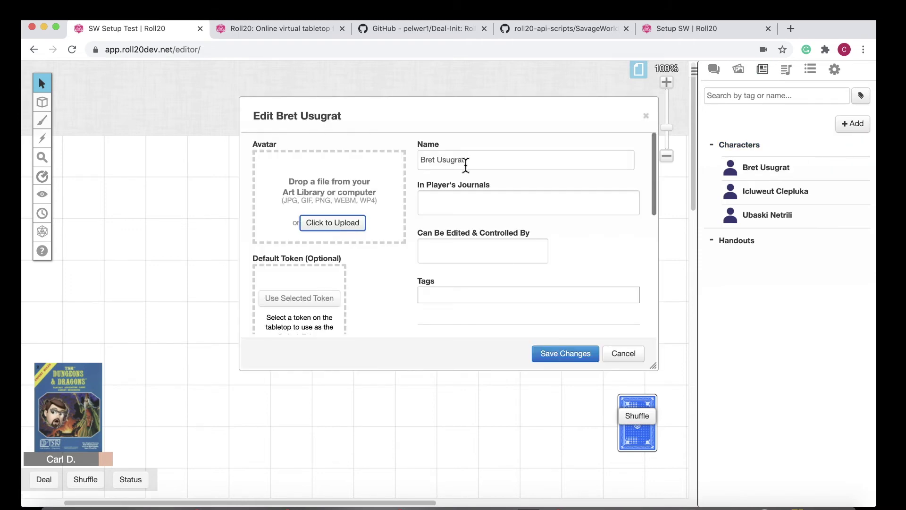
triple_click(447, 161)
type("Blast Template")
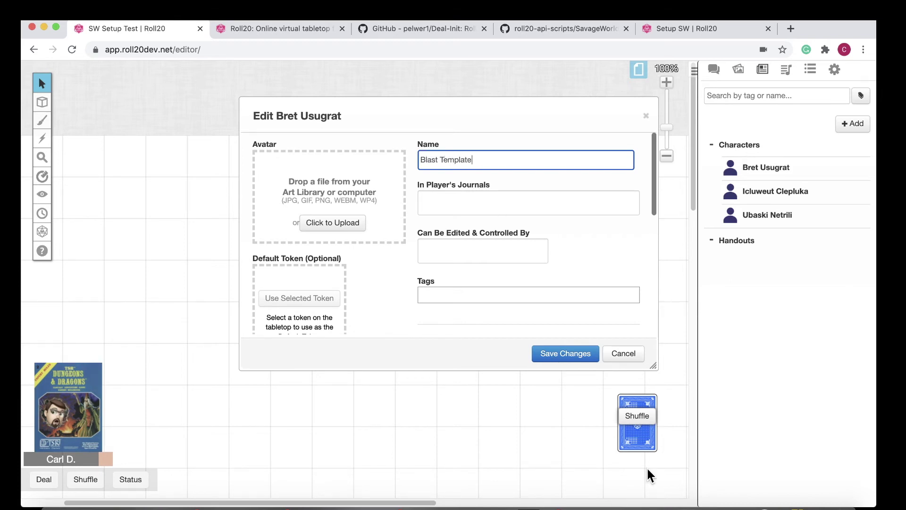
left_click(554, 360)
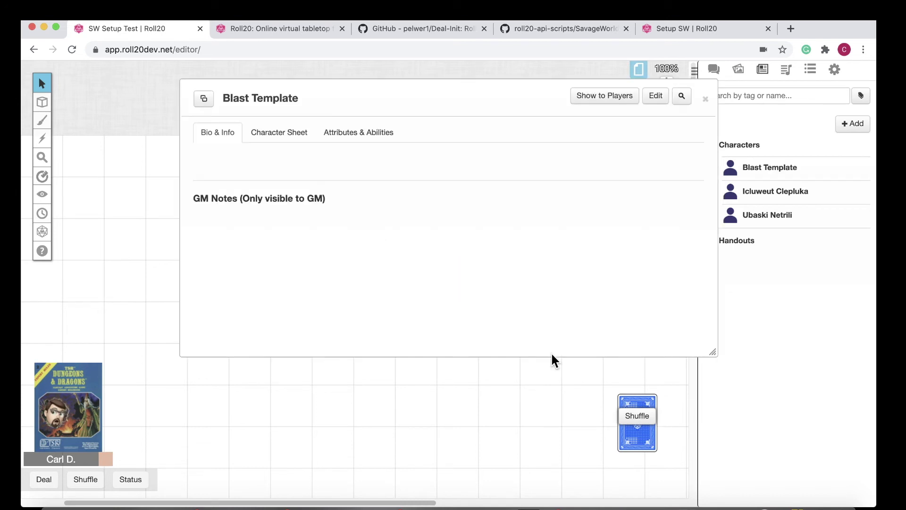
Set fire_medium.png from the art library's recent uploads as the Blast Template character's avatar, save, and close its sheet
left_click(655, 96)
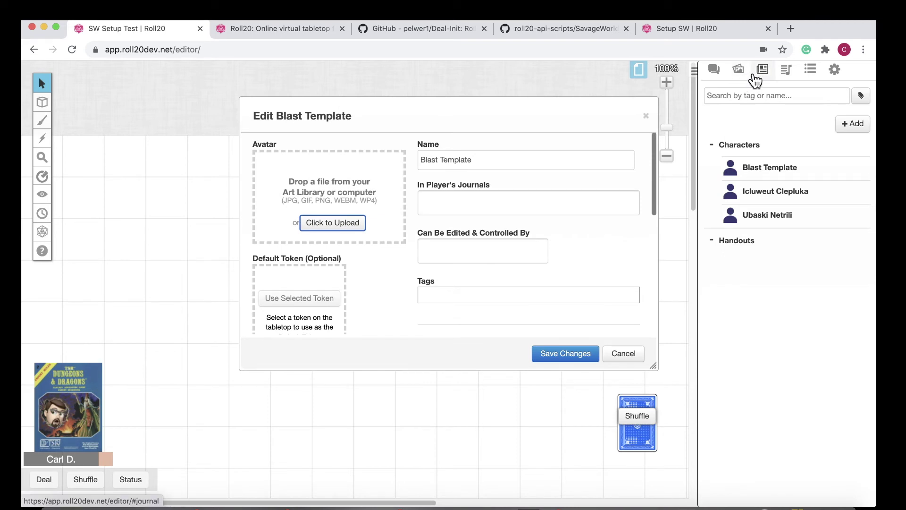
left_click(739, 70)
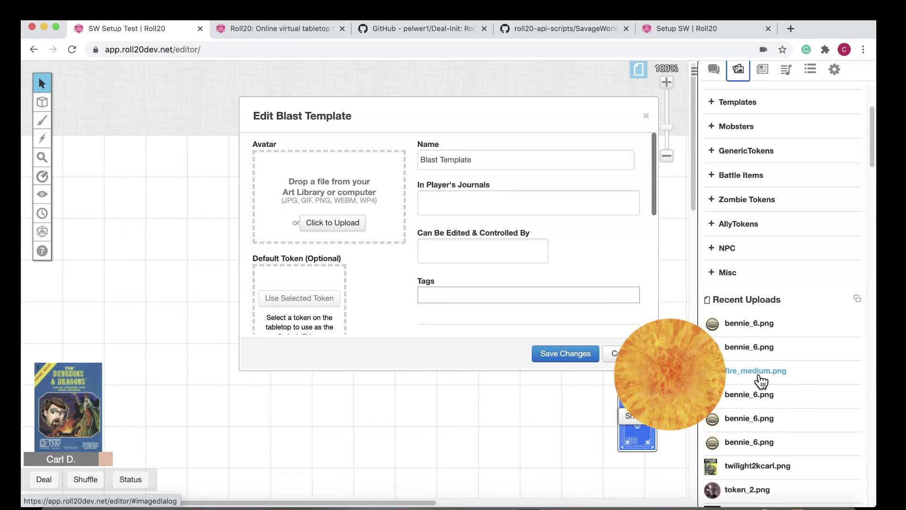
left_click_drag(759, 378, 299, 186)
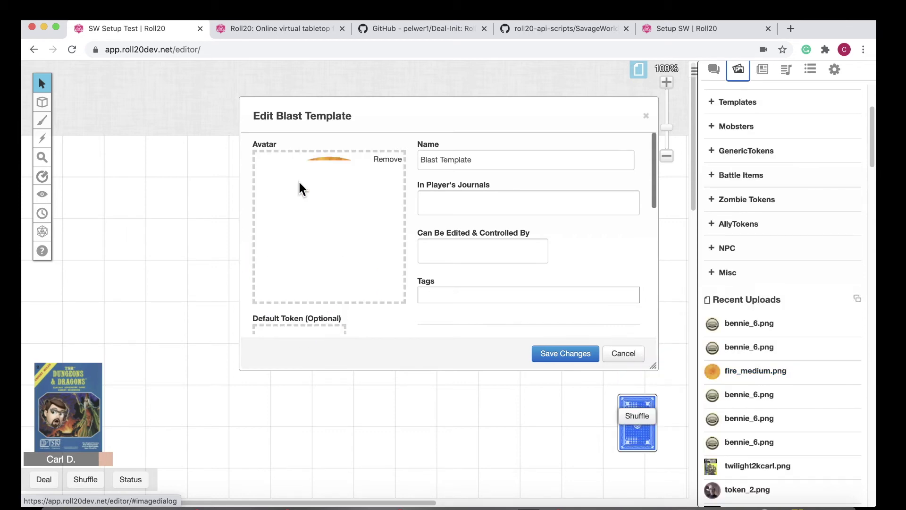
left_click(568, 358)
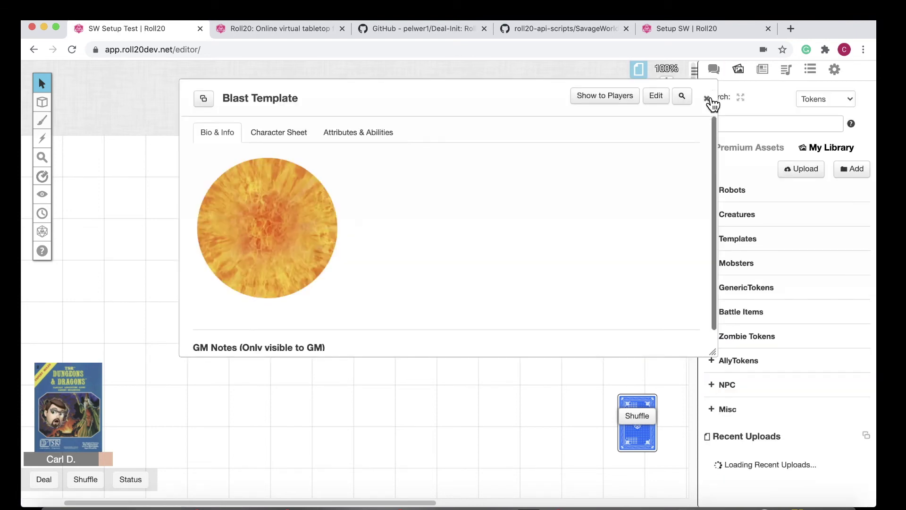
left_click(707, 98)
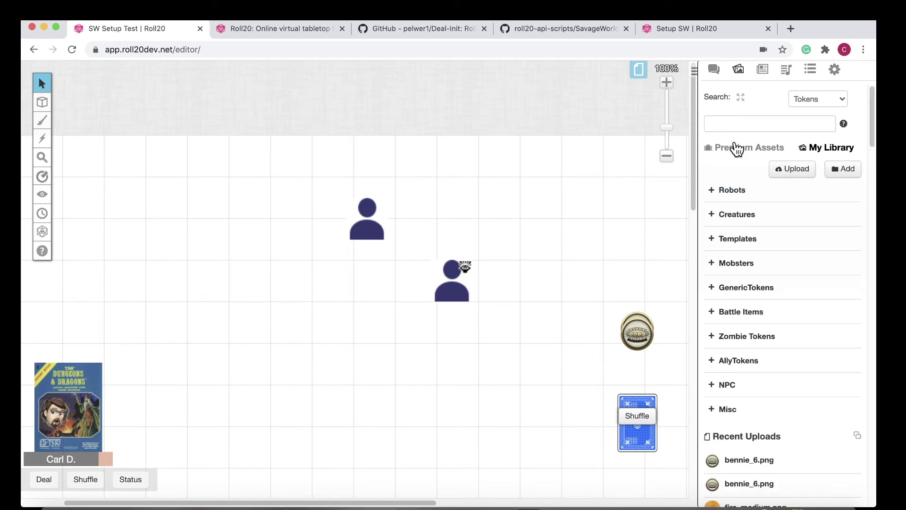
Place a Blast Template token from the journal on the map, below and left of the two character tokens, and select it
left_click(763, 70)
left_click_drag(757, 159, 313, 383)
left_click(291, 366)
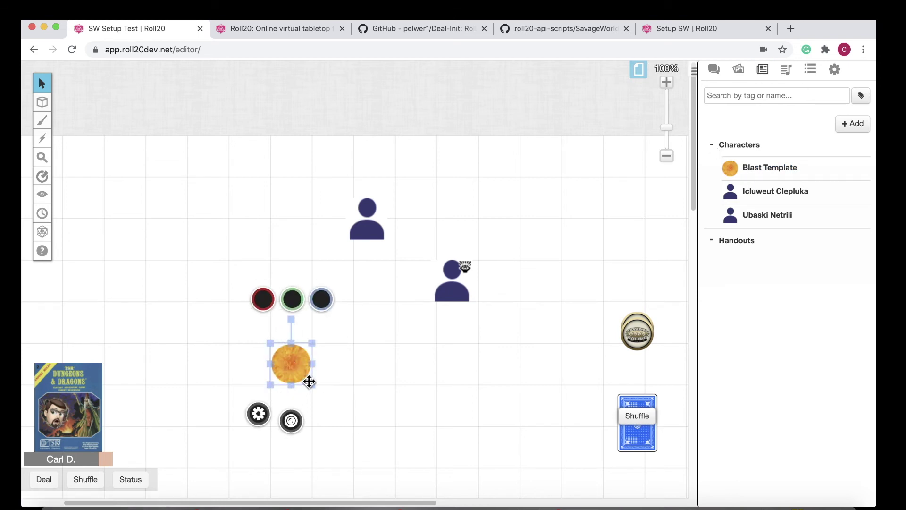
Enlarge the Blast Template token proportionally to 3 by 3 grid squares, and further to 4 by 4 squares
left_click_drag(313, 384, 395, 466)
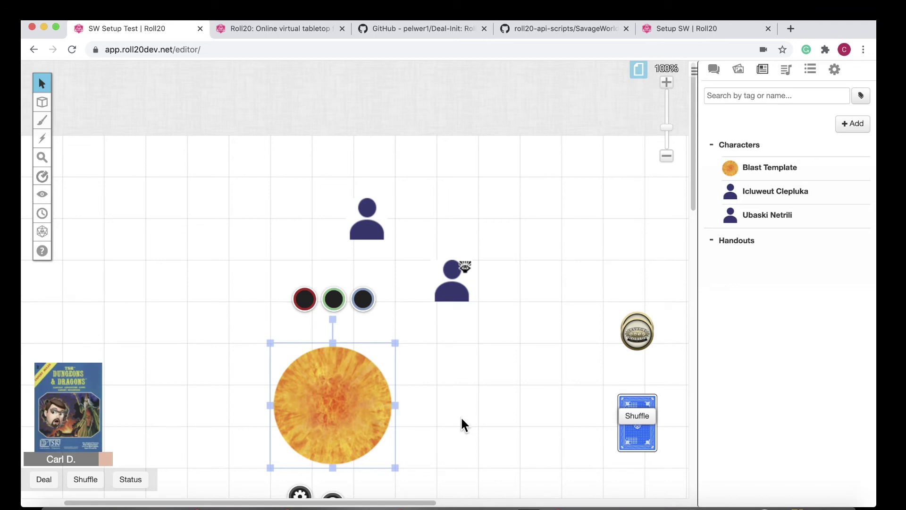
scroll(461, 416, "down", 2)
scroll(460, 419, "down", 6)
scroll(461, 418, "up", 2)
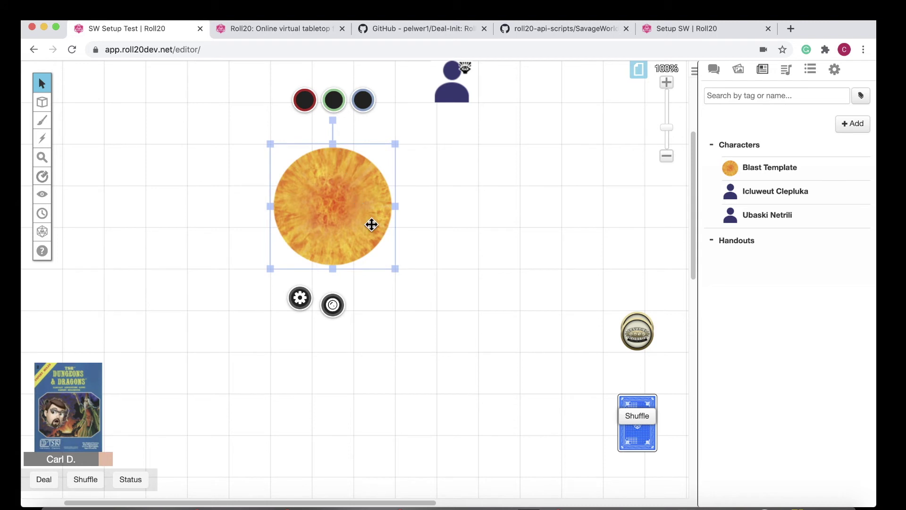
left_click_drag(396, 269, 429, 338)
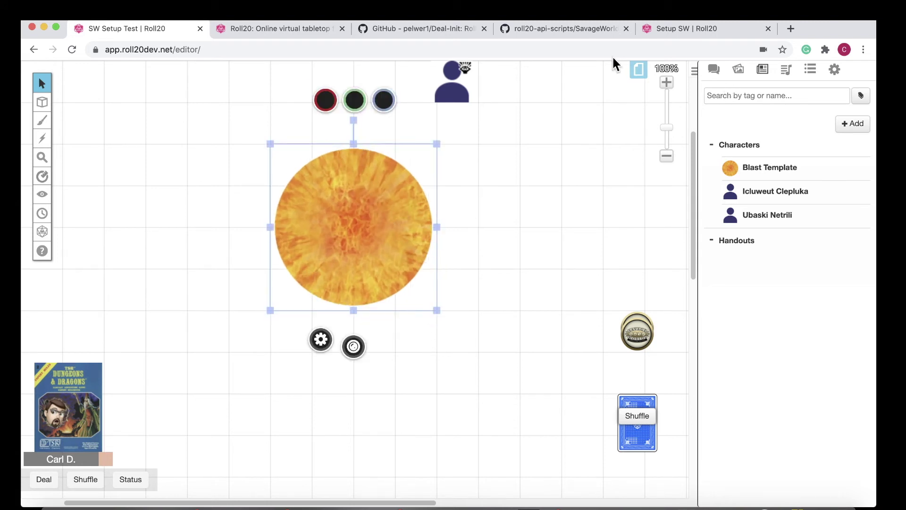
Set the Start page's scale to 1 in., turn off its grid, and save the page settings
left_click(630, 70)
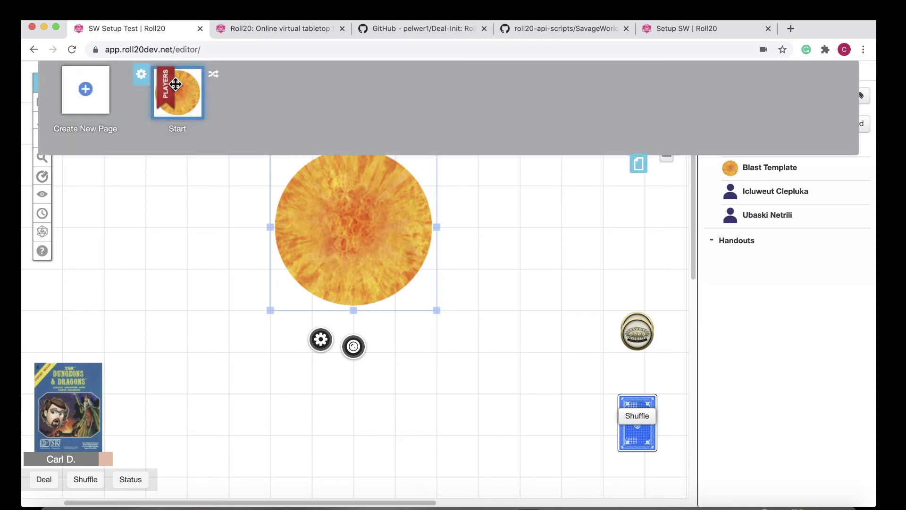
left_click(142, 76)
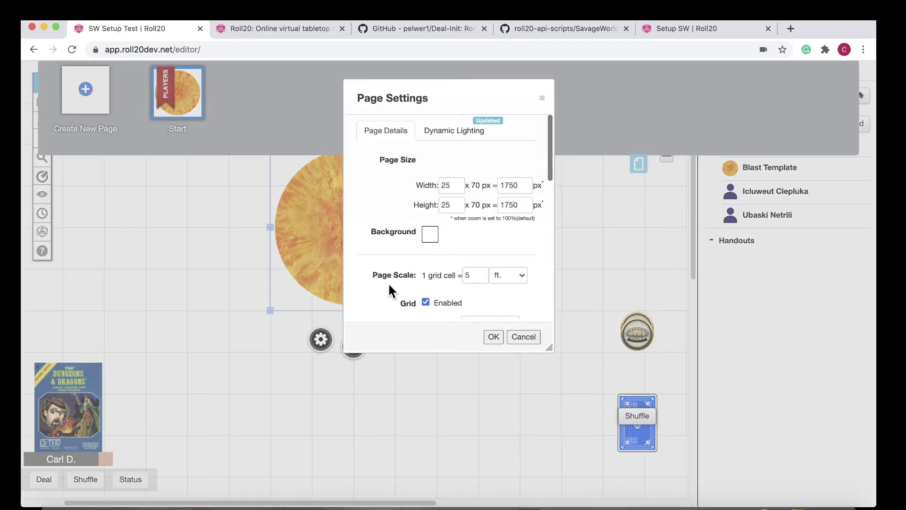
scroll(449, 188, "down", 5)
scroll(446, 188, "up", 5)
left_click(498, 275)
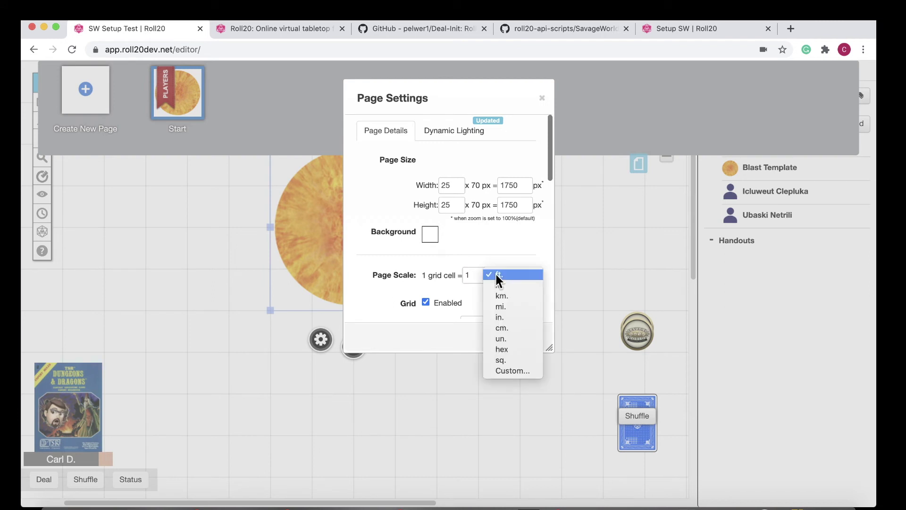
left_click(499, 318)
left_click(448, 300)
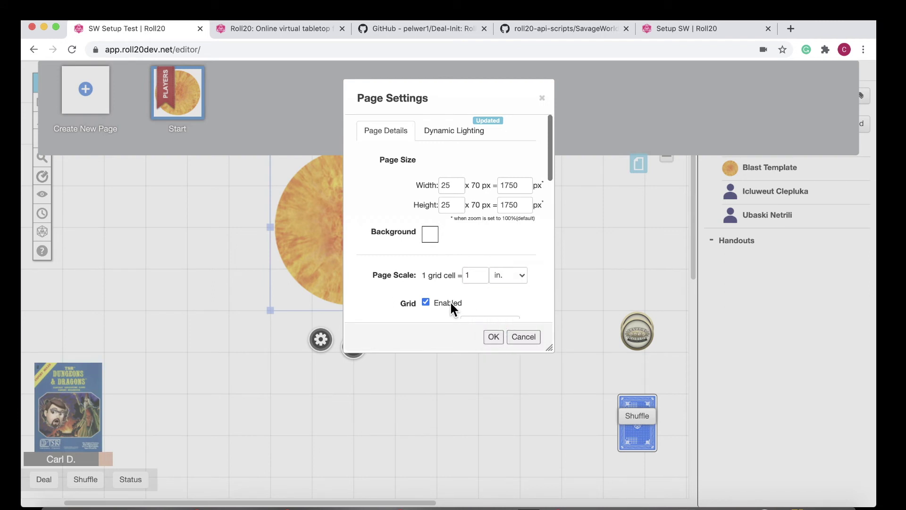
left_click(431, 301)
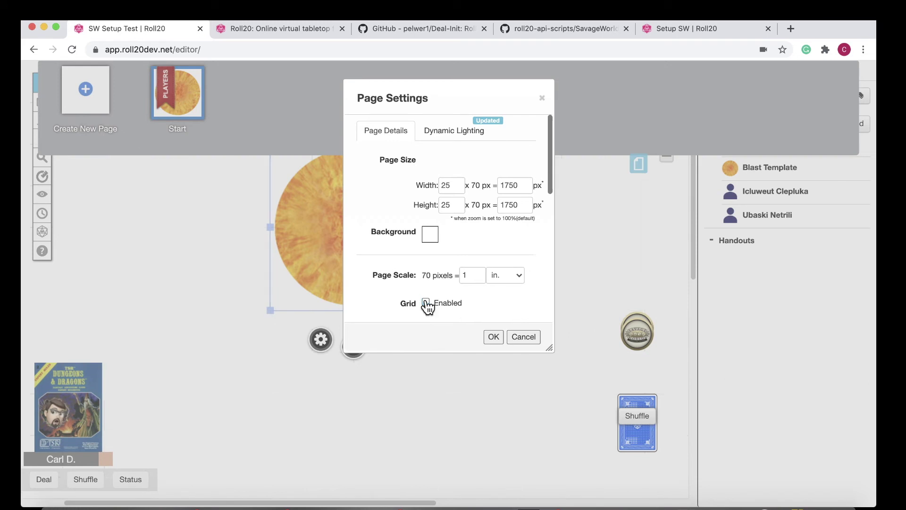
left_click(493, 336)
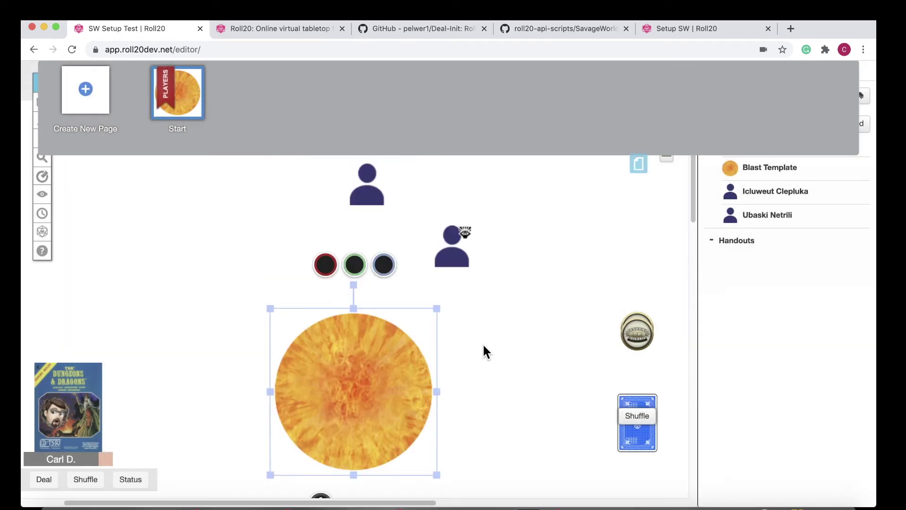
left_click(639, 164)
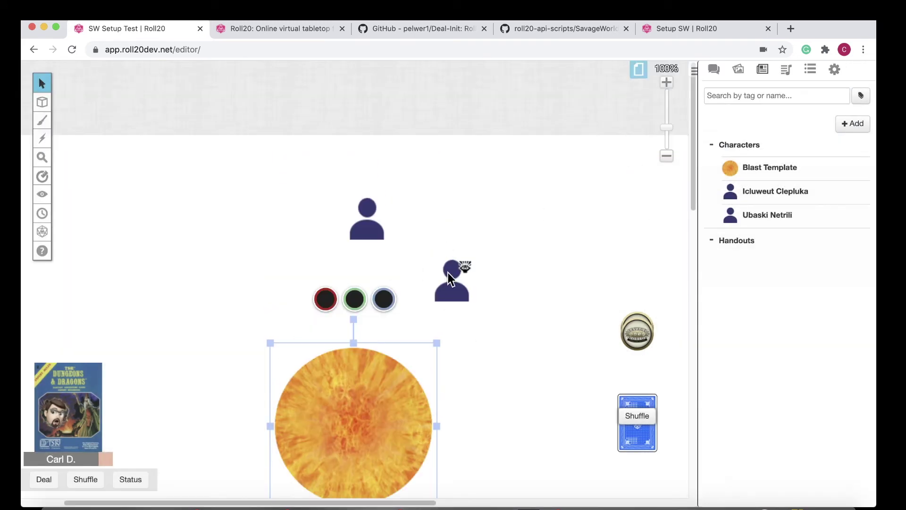
Move the character token with the status marker slightly up and to the right, off the former grid
left_click(443, 238)
left_click(450, 288)
left_click_drag(450, 288, 466, 261)
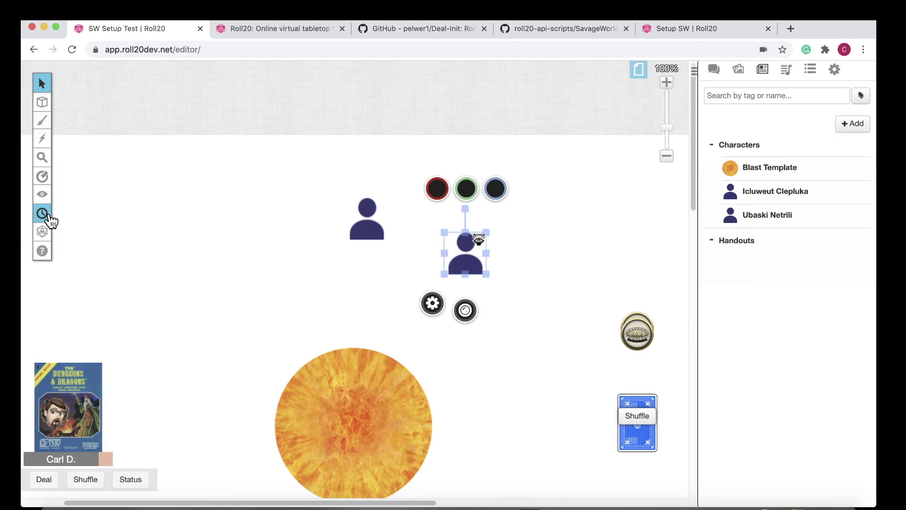
Measure the distance from the moved character token toward the other one with the snap-to-center ruler, and return to selection mode
mouse_move(47, 182)
left_click(81, 172)
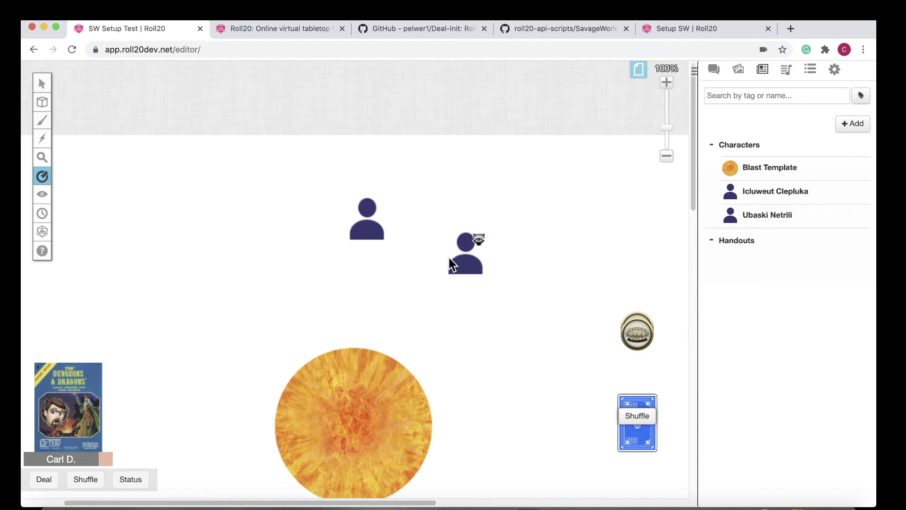
left_click_drag(478, 269, 351, 253)
left_click(71, 78)
Move the Blast Template token slightly down and right, and enlarge it by about a quarter
left_click(357, 424)
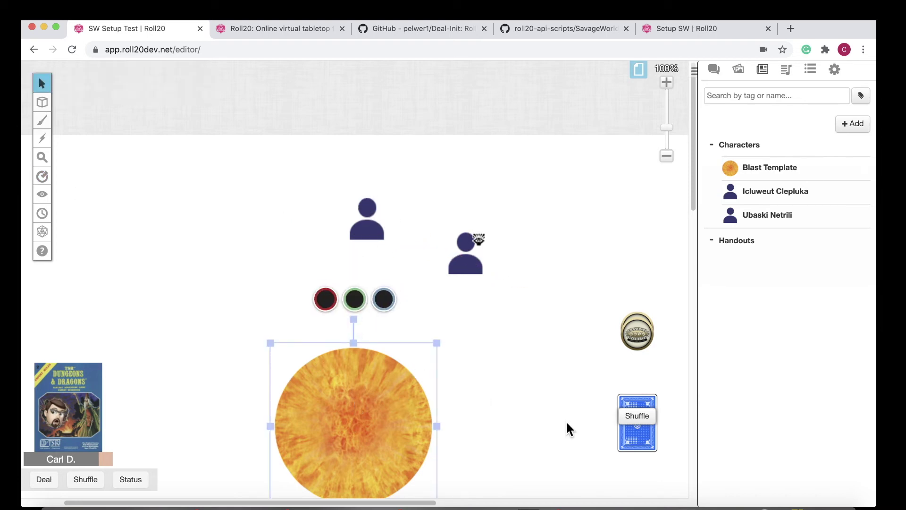
scroll(566, 420, "down", 3)
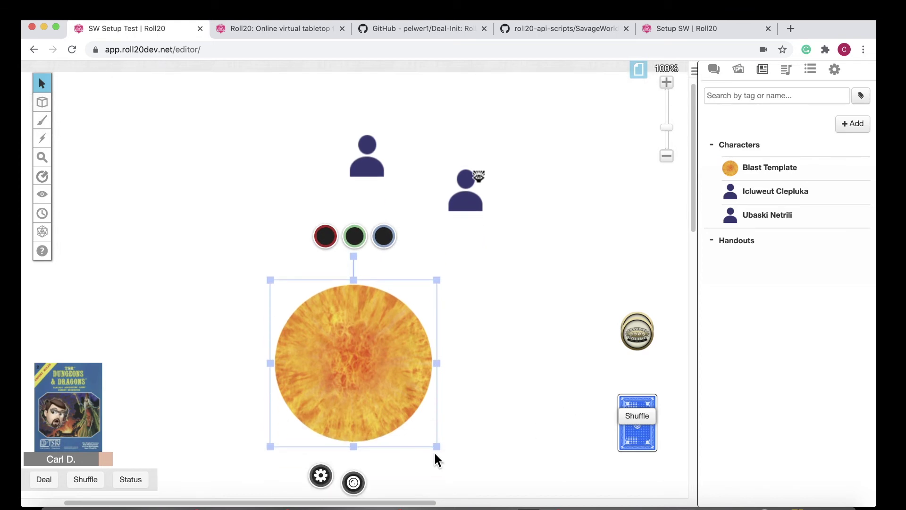
left_click_drag(449, 460, 461, 471)
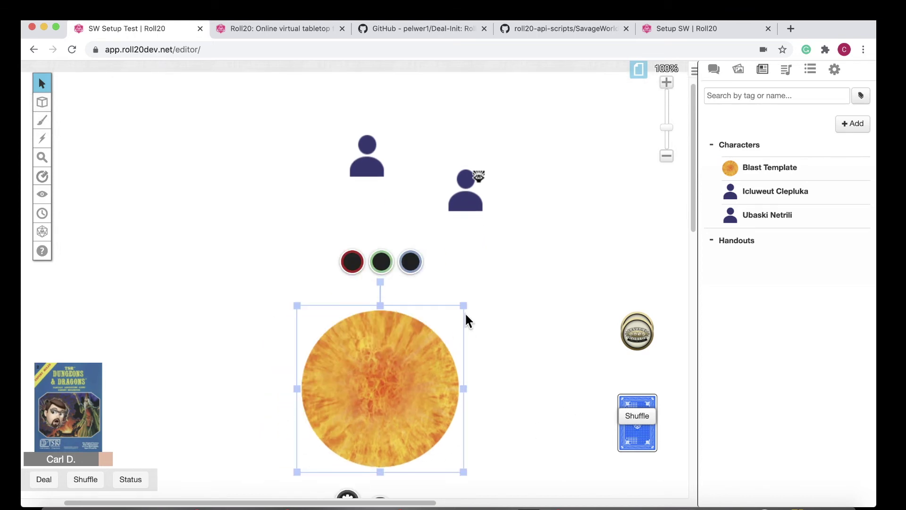
left_click_drag(466, 302, 507, 261)
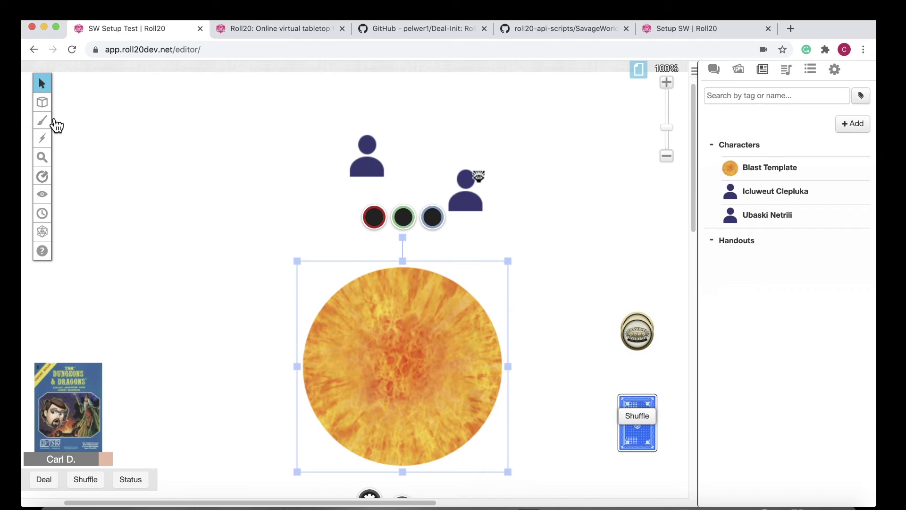
Measure the enlarged Blast Template token from its center to its right edge, and return to selection mode
mouse_move(44, 182)
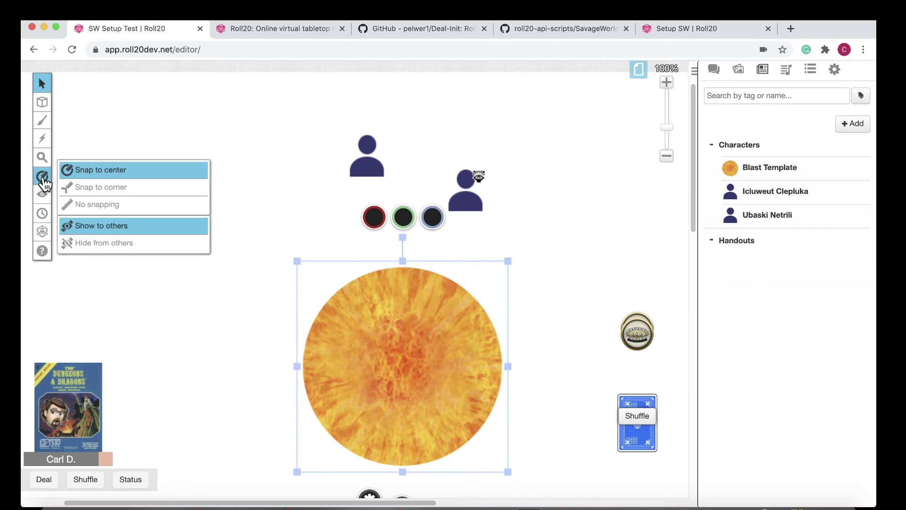
left_click(72, 171)
left_click_drag(392, 364, 510, 362)
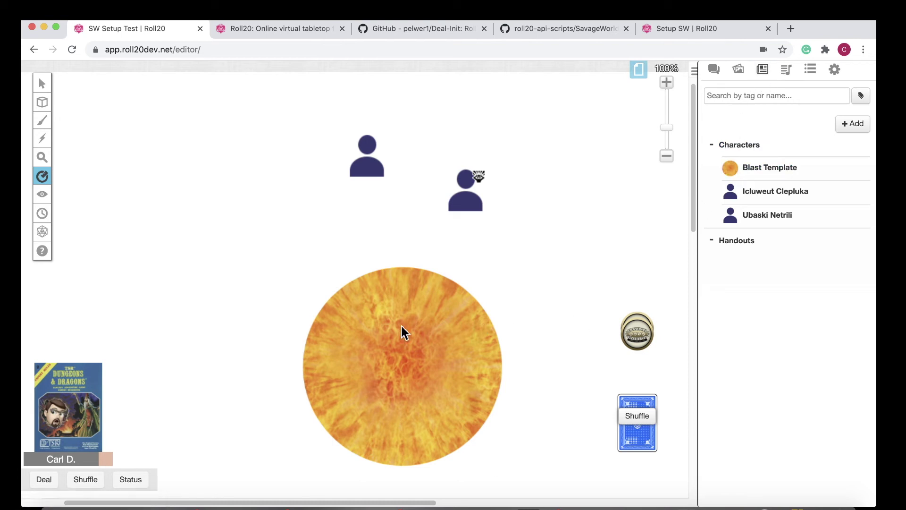
left_click(75, 75)
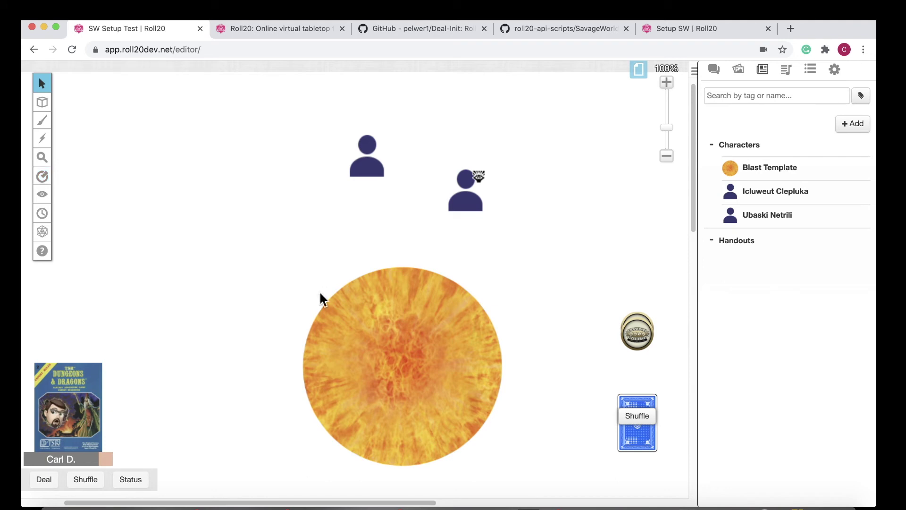
Assign the resized map token as the Blast Template character's default token, save the changes, and close its sheet
left_click(341, 329)
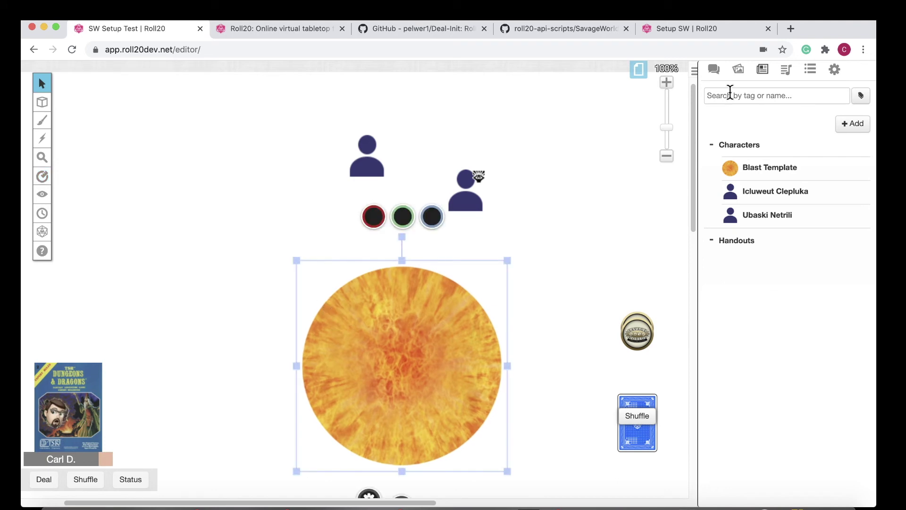
left_click(763, 171)
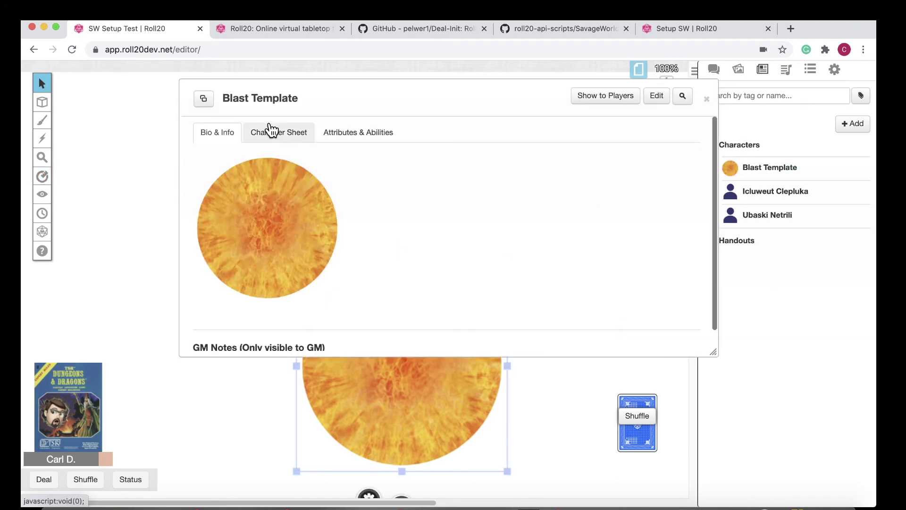
left_click(656, 96)
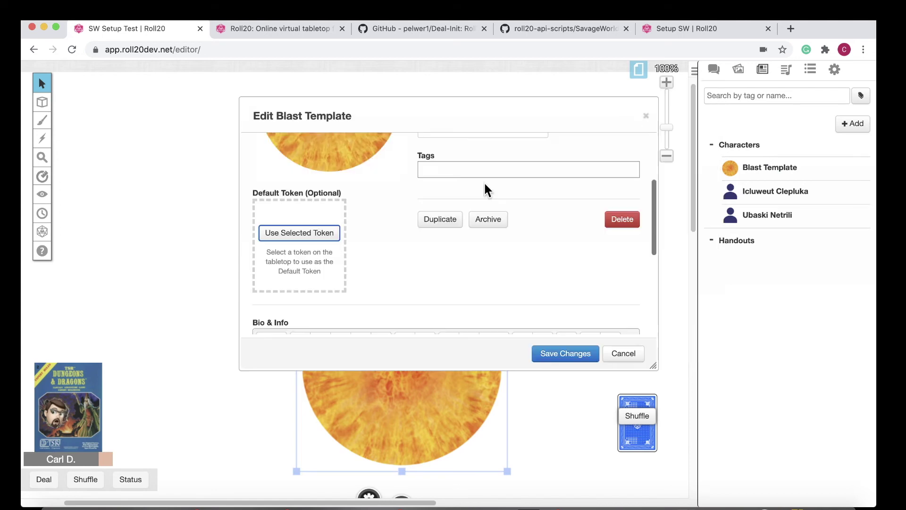
left_click(313, 236)
left_click(590, 356)
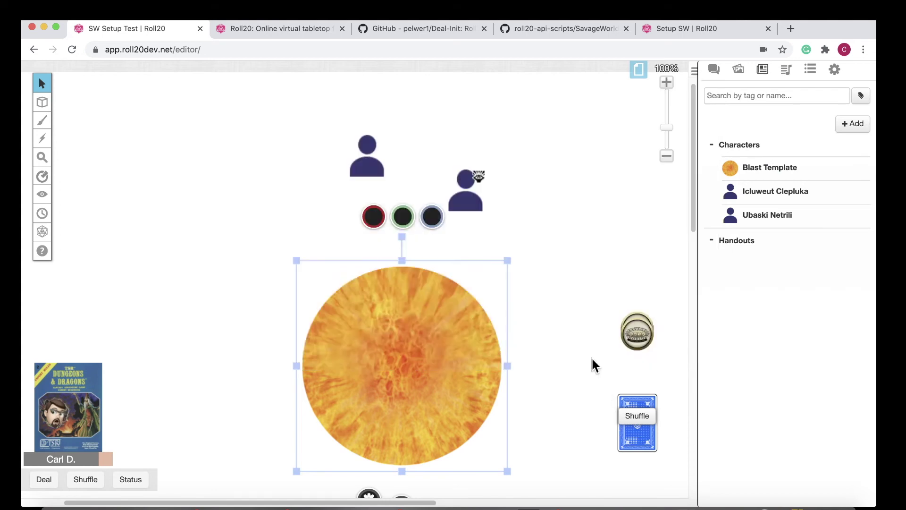
left_click(707, 99)
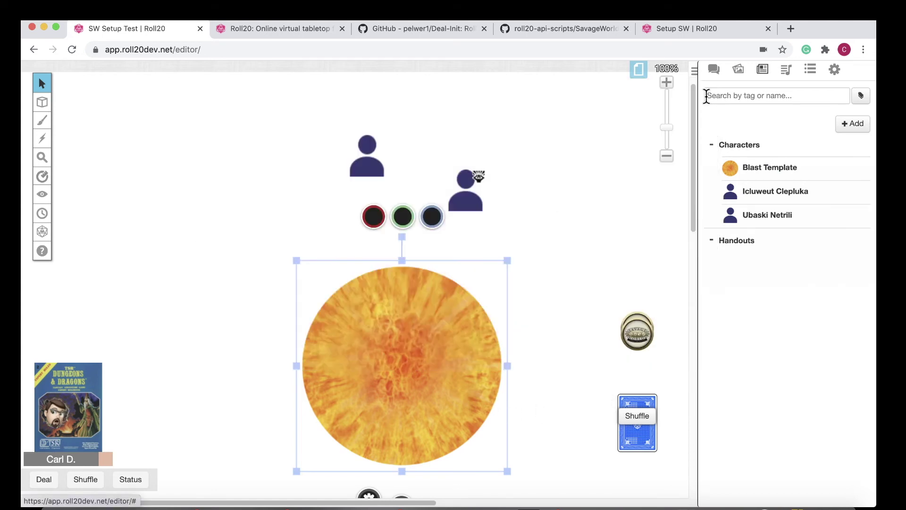
Delete the Blast Template token from the map and place a fresh one from the journal below the two character tokens
key("Delete")
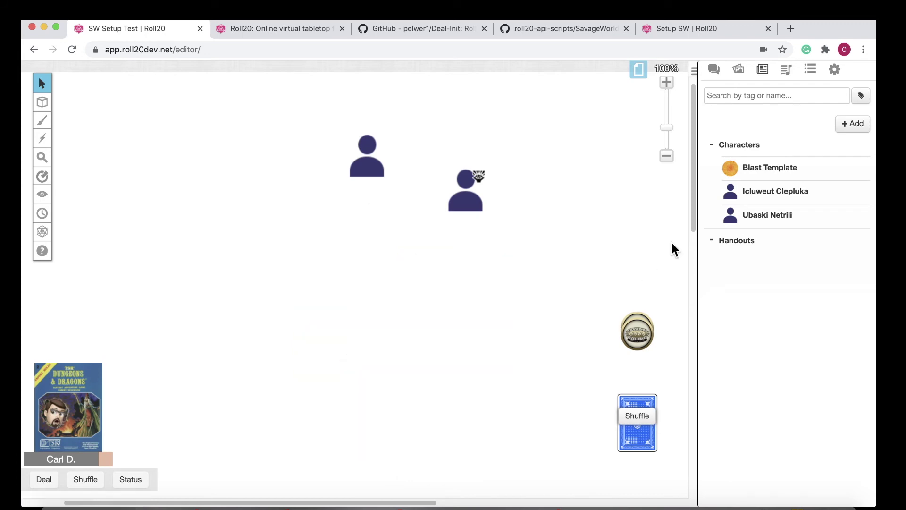
left_click_drag(787, 168, 335, 331)
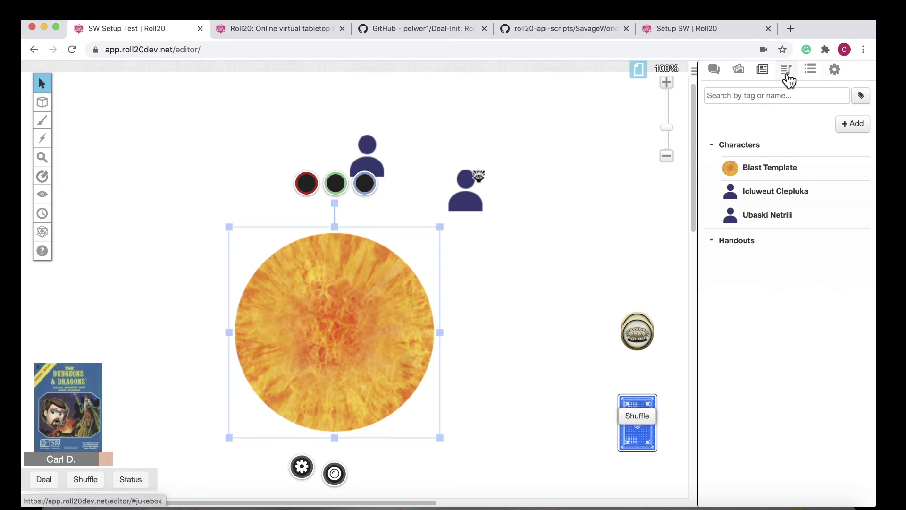
Open the character sheet of the journal character listed directly below Blast Template, with the chat shown beside it
left_click(738, 70)
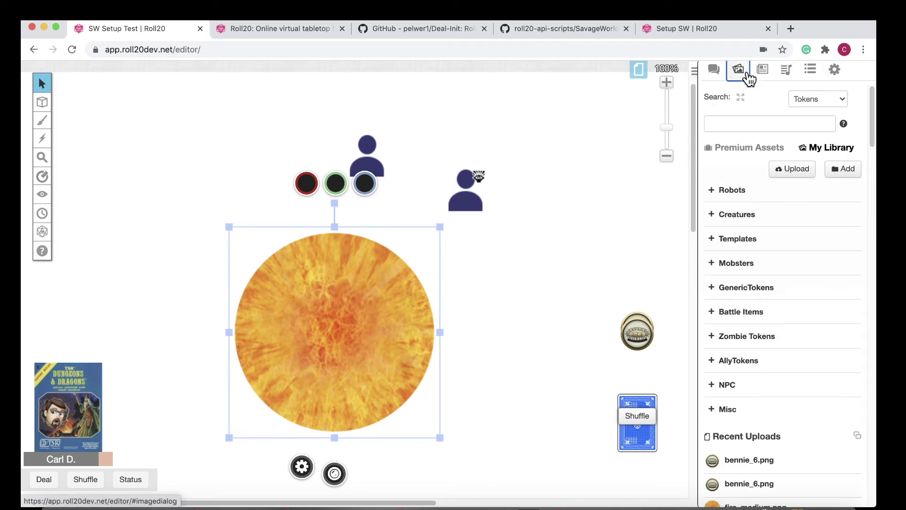
left_click(763, 71)
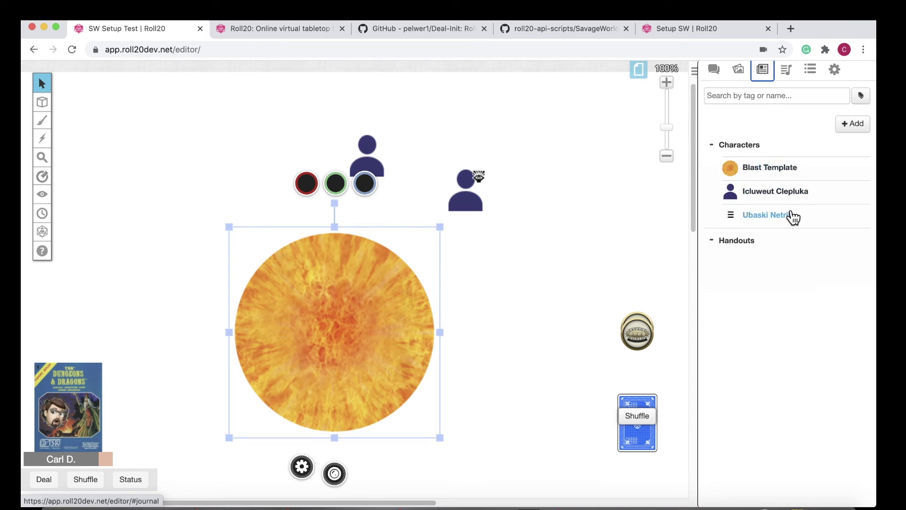
left_click(788, 197)
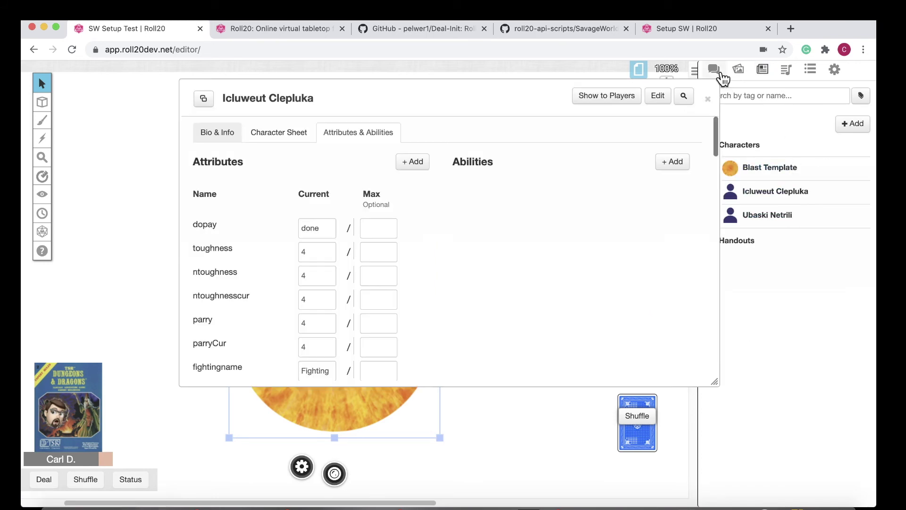
left_click(714, 71)
left_click(262, 134)
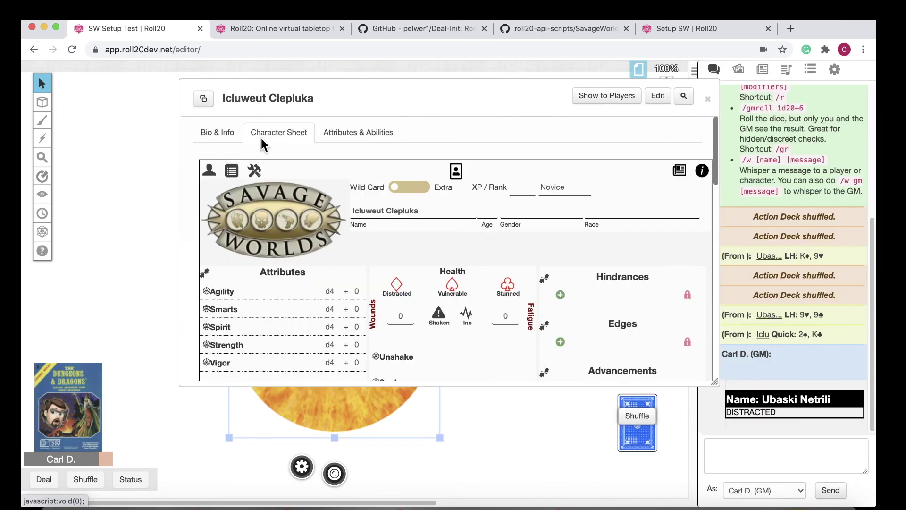
Roll Smarts and Spirit from the character sheet, look over its skills and derived stats, and close it
left_click(209, 312)
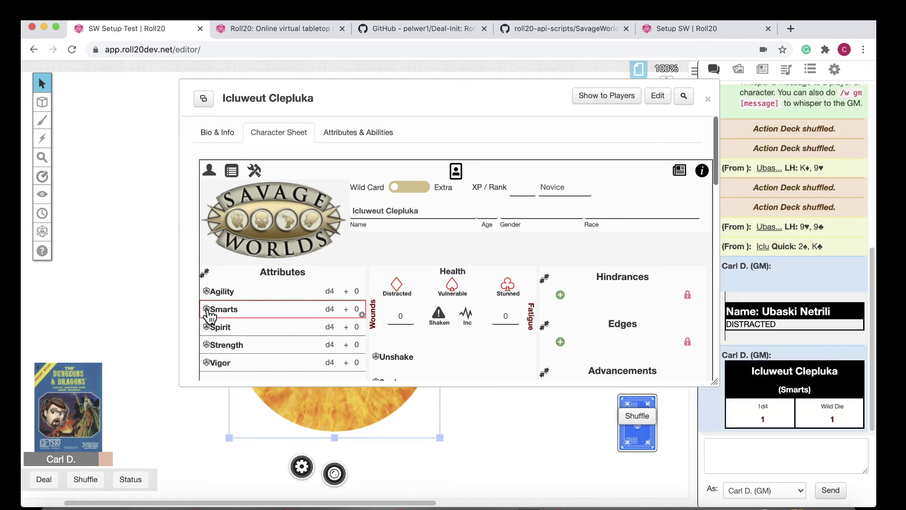
left_click(208, 330)
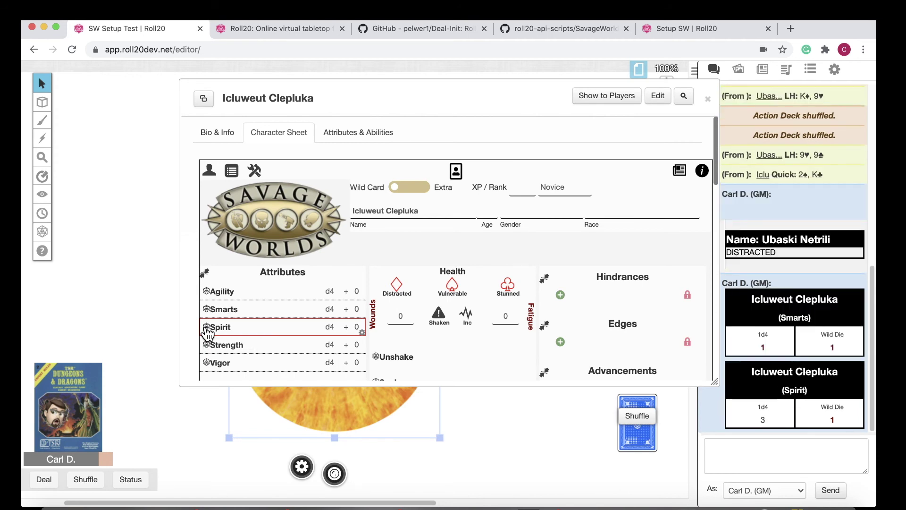
scroll(208, 330, "down", 3)
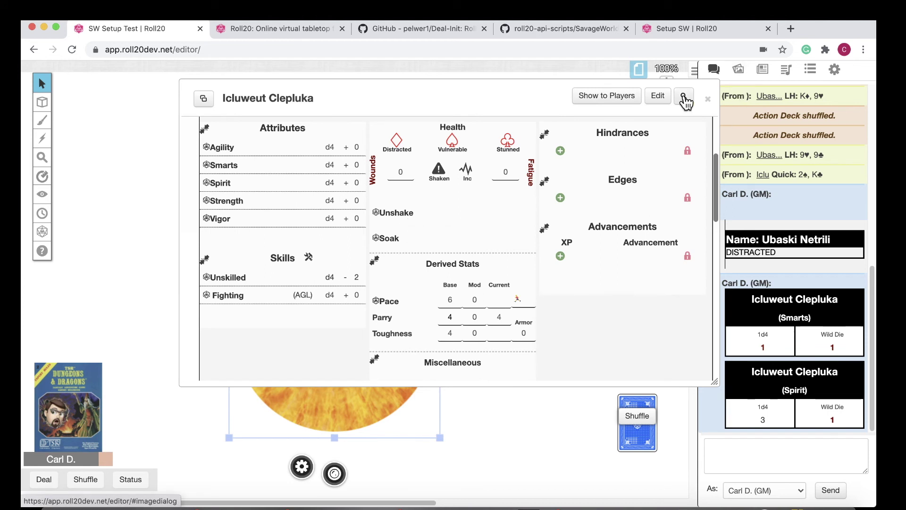
left_click(709, 99)
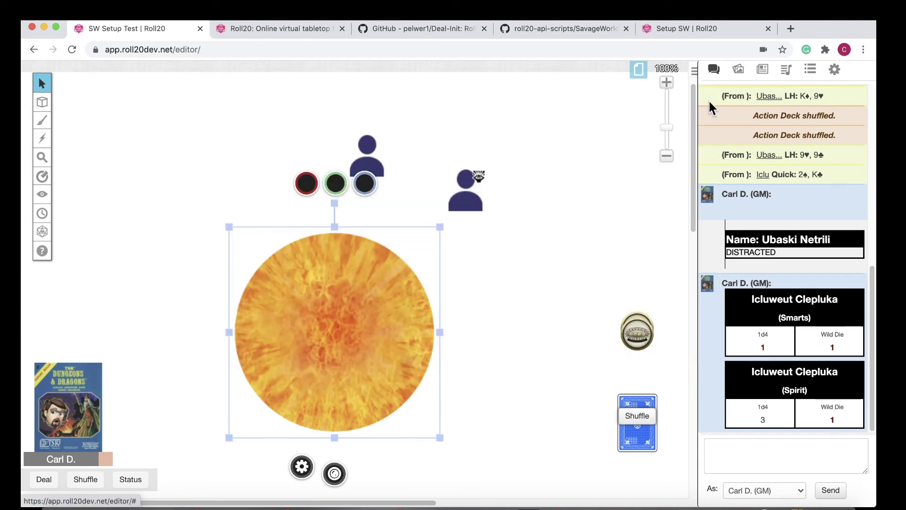
Create a macro named D6 with the action "Rolled d10 [[1d10!]] Wild Die [[1d6!]]"
left_click(805, 76)
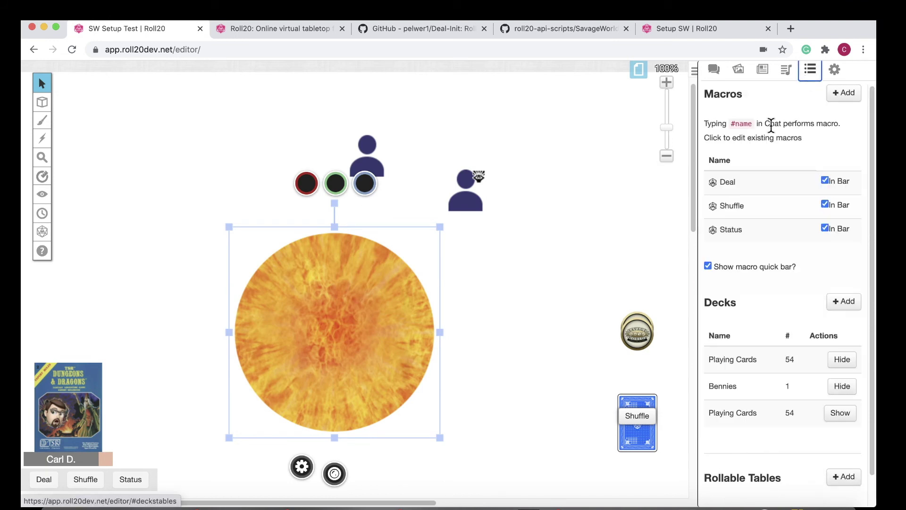
left_click(845, 93)
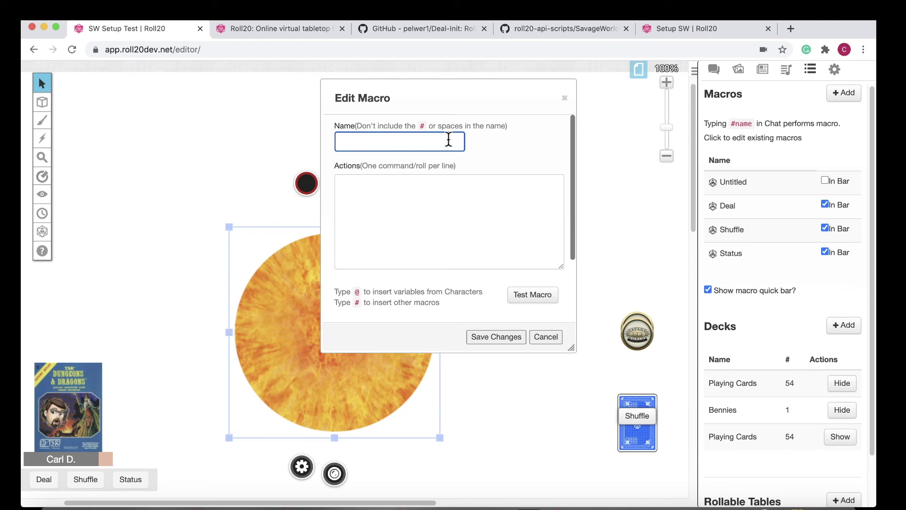
type("D6")
left_click(453, 214)
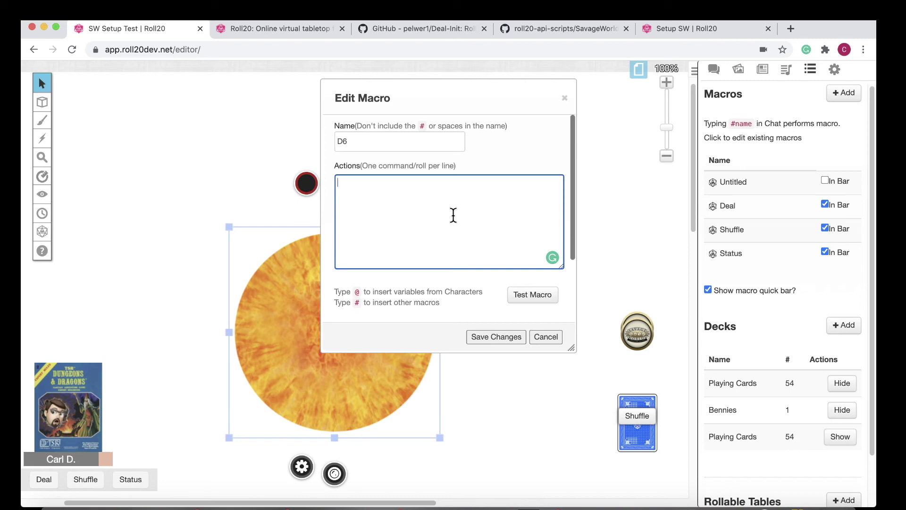
key("super+Tab")
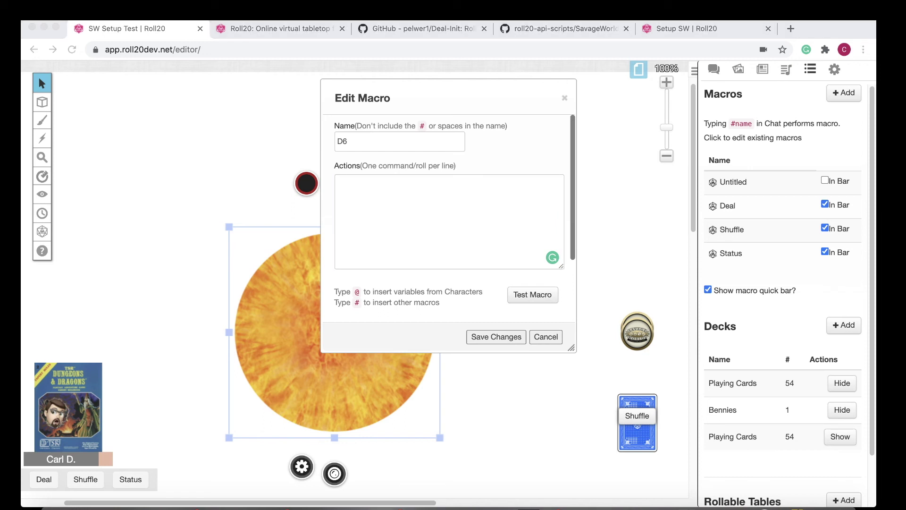
left_click(343, 178)
type("Rolled d10 [[1d10!]] Wild Die [[1d6!]]")
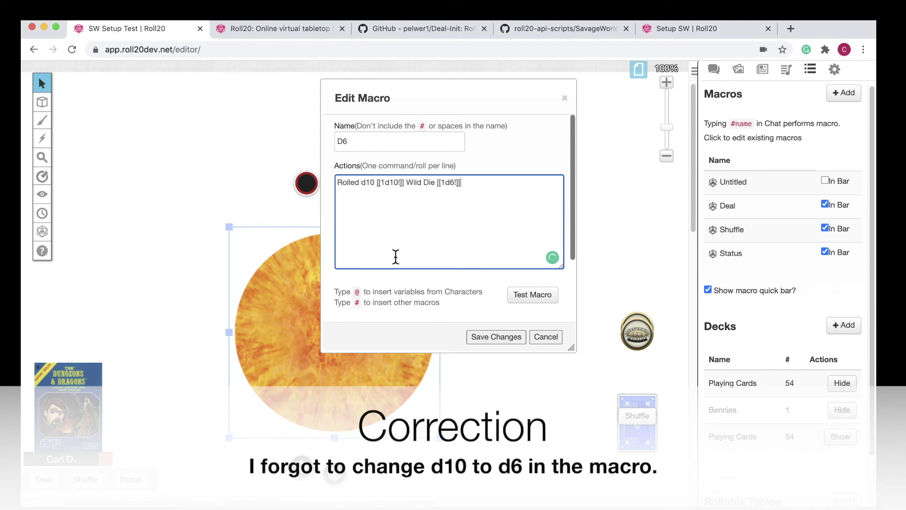
Change the label at the start of the D6 macro's action to "Rolled d6" and save the macro
key("Left")
key("Left")
left_click(375, 182)
key("BackSpace")
key("BackSpace")
type("6")
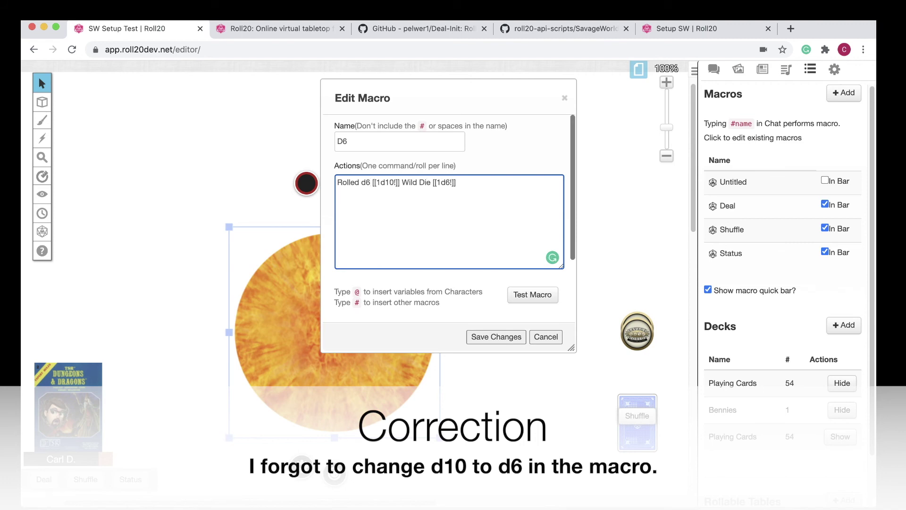
left_click(517, 336)
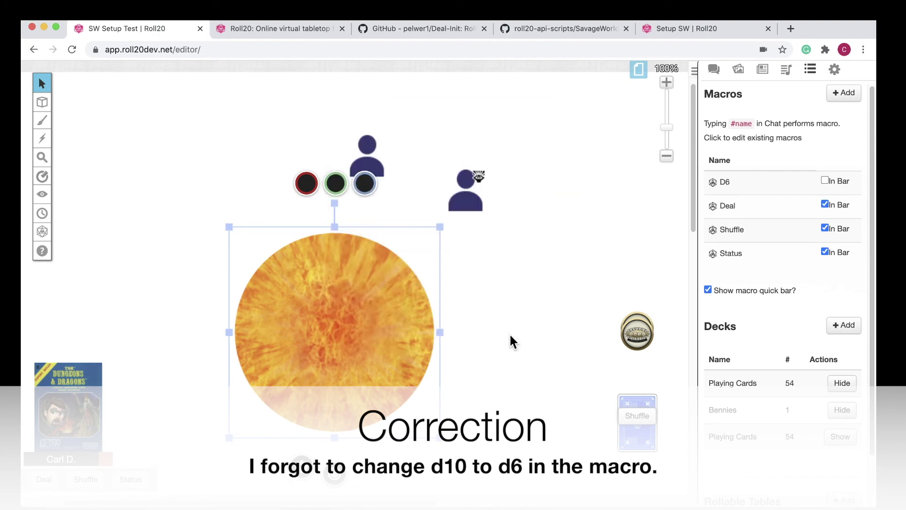
Add the D6 macro to the macro quick bar and run it with the chat shown
left_click(830, 179)
left_click(714, 69)
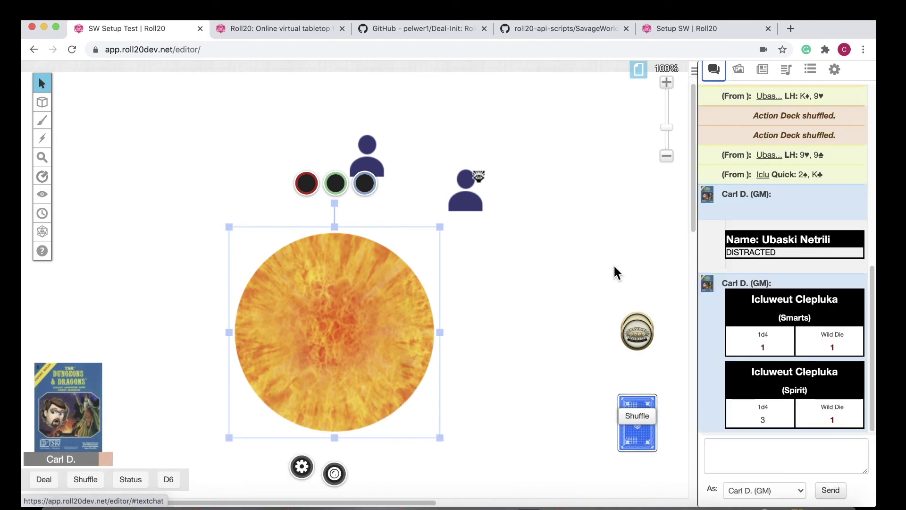
left_click(168, 482)
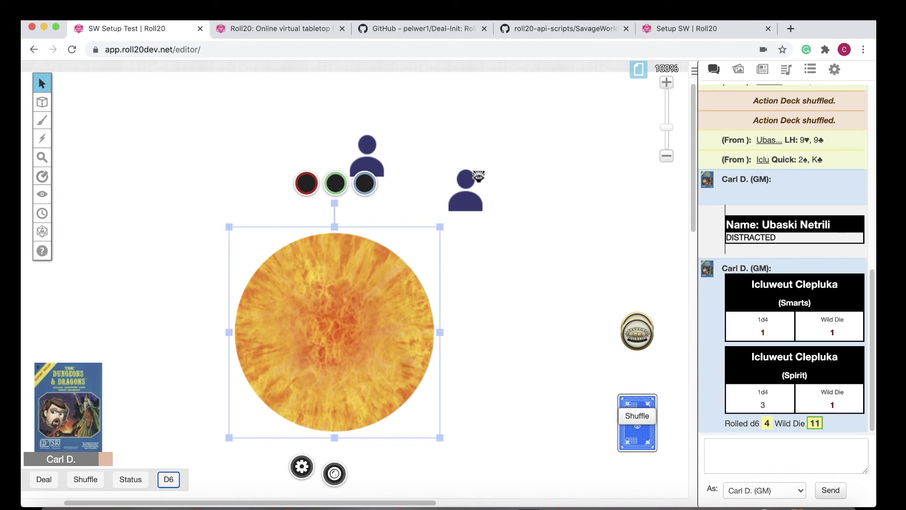
Roll two exploding six-sided dice in the chat, keeping the highest, with the command "/r {1d6!, 1d6!}kh1"
left_click(799, 435)
left_click(803, 451)
type("/r ")
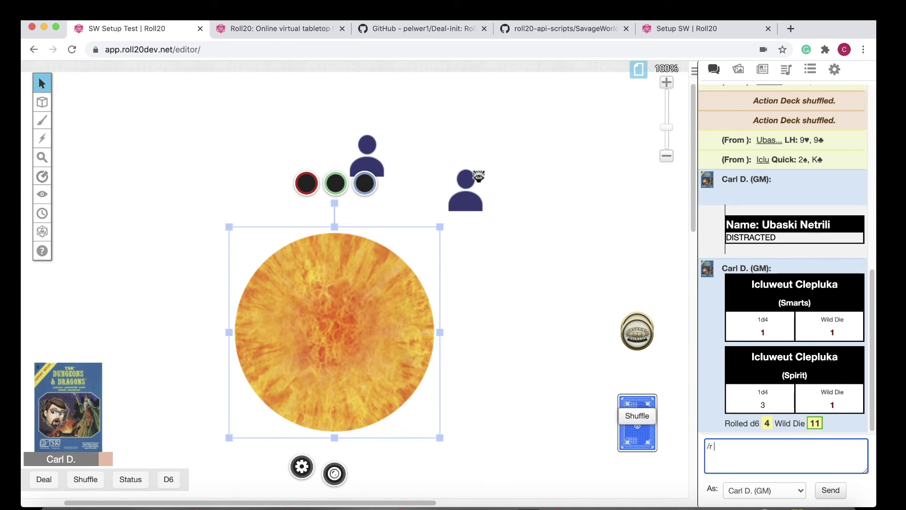
type("{1d6!, 1d6!}kh1")
key("Return")
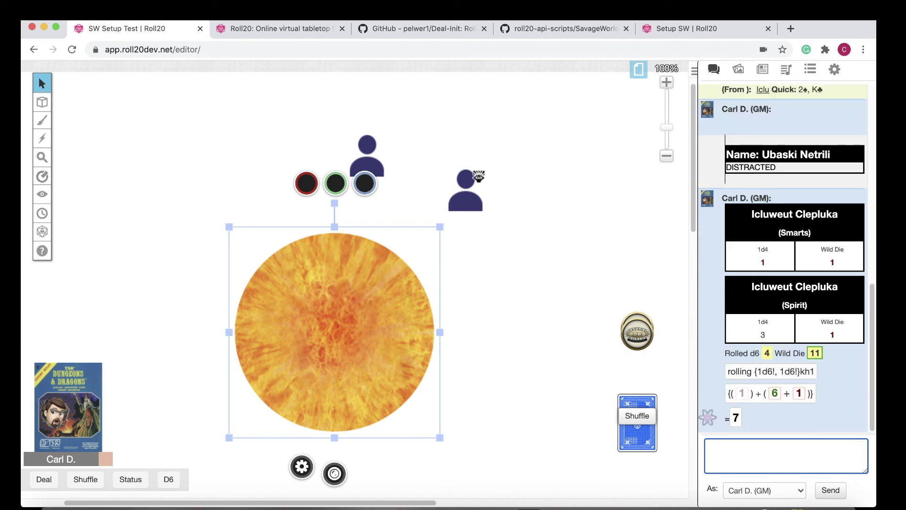